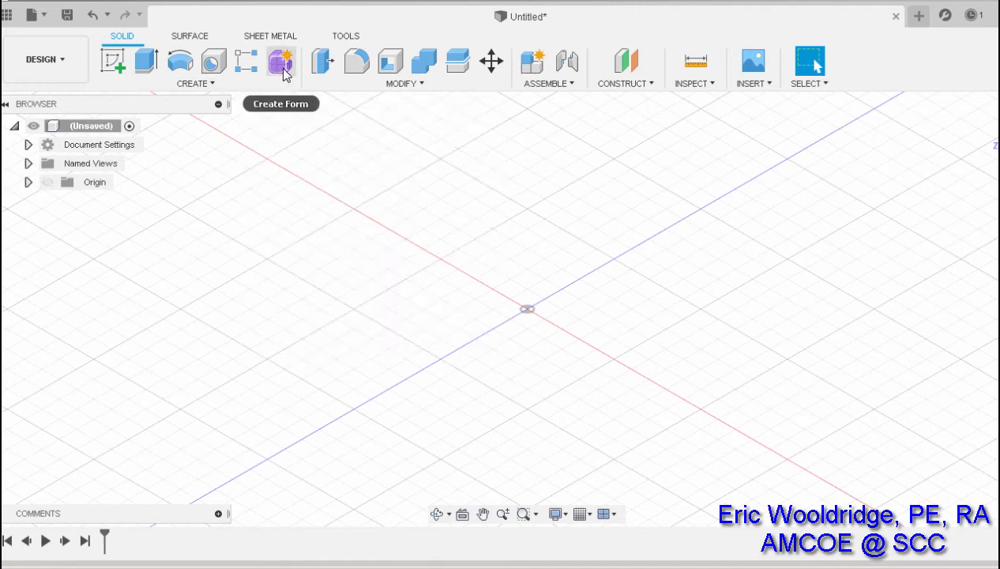
# Step: Start a form and place a quadball with a 300 mm diameter on the horizontal plane, centred at the origin
pyautogui.click(282, 70)
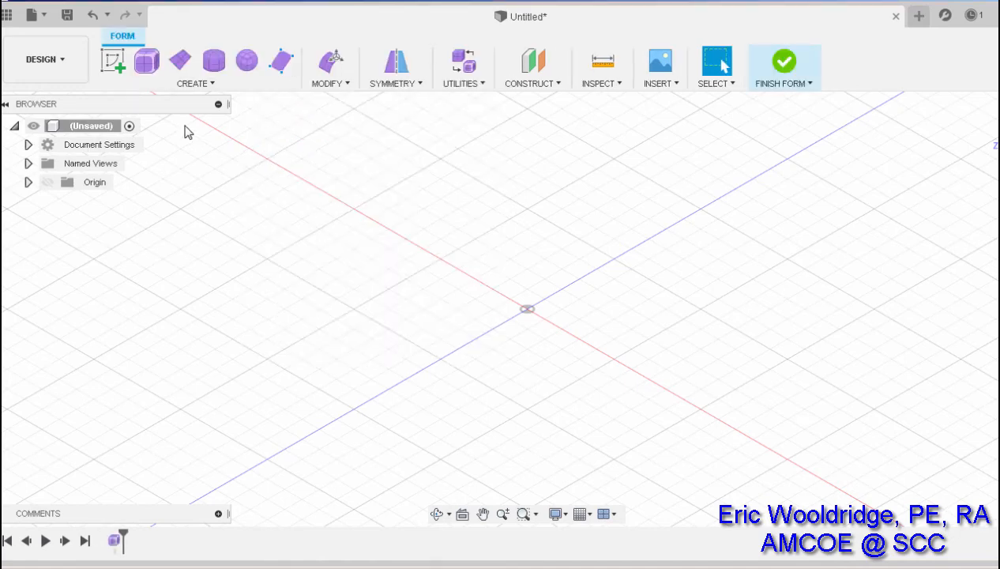
pyautogui.click(247, 69)
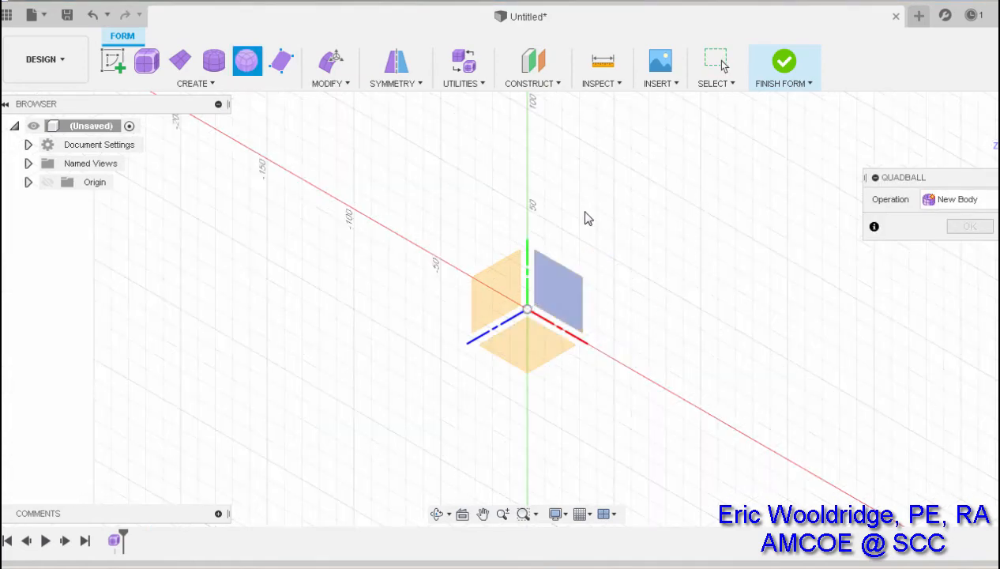
pyautogui.click(529, 363)
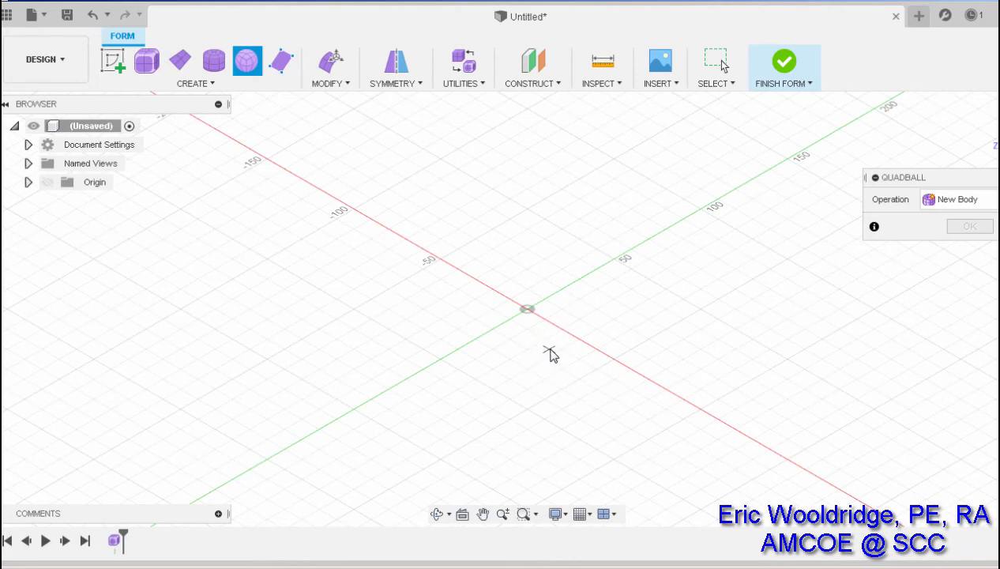
pyautogui.click(528, 309)
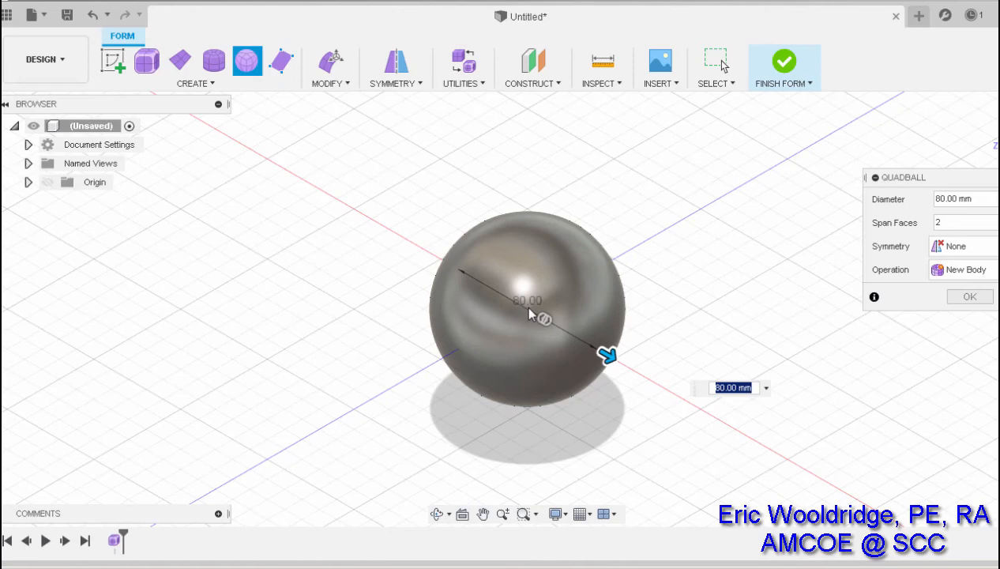
pyautogui.moveTo(980, 199); pyautogui.dragTo(891, 202)
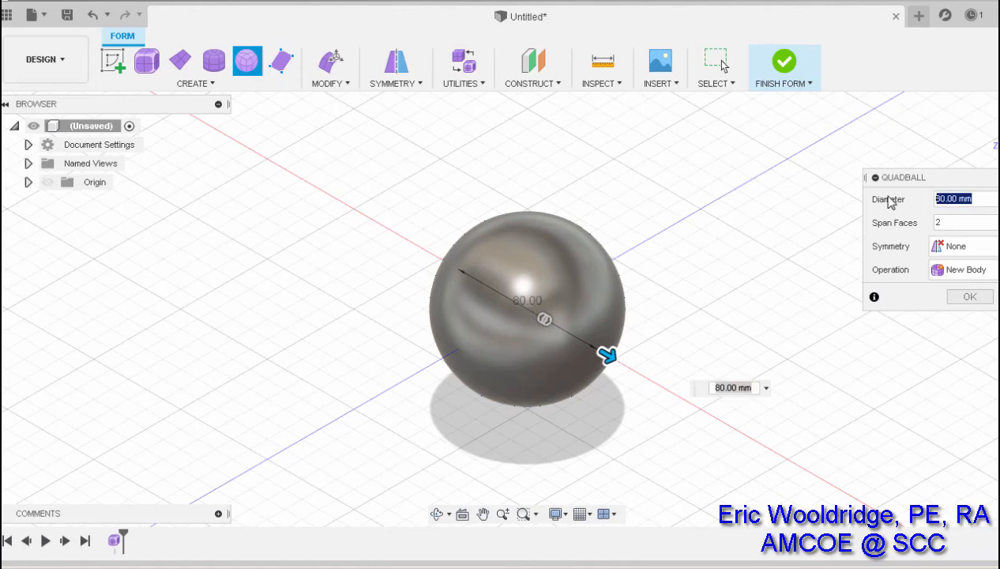
pyautogui.write('300')
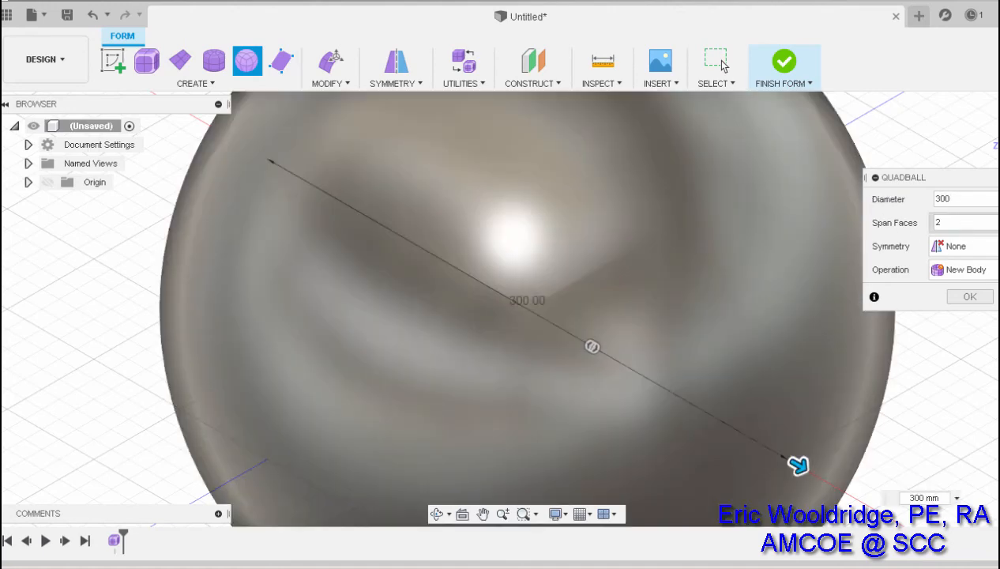
# Step: Switch the visual style to Wireframe to show the quadball's face divisions
pyautogui.doubleClick(993, 223)
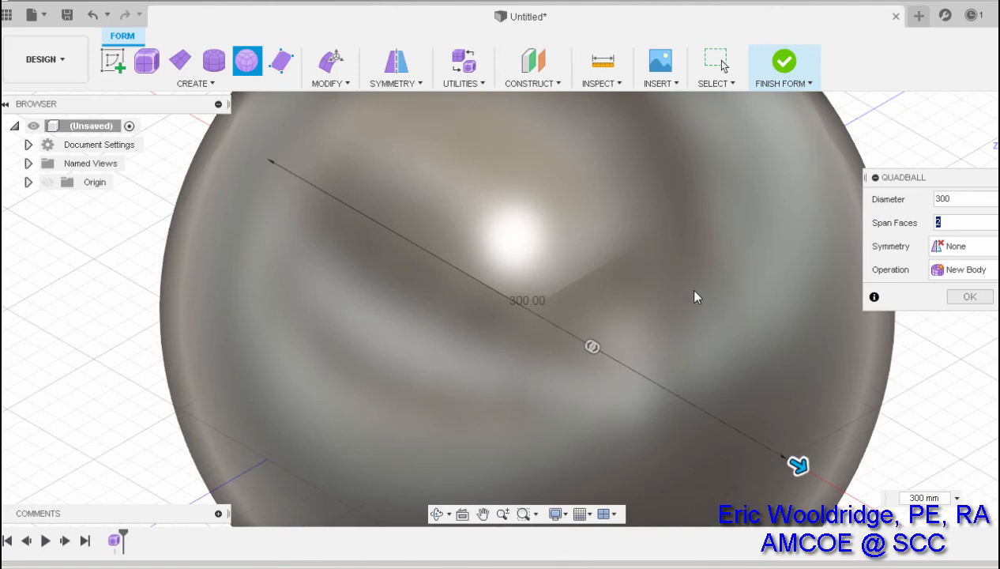
pyautogui.click(557, 514)
pyautogui.moveTo(612, 377)
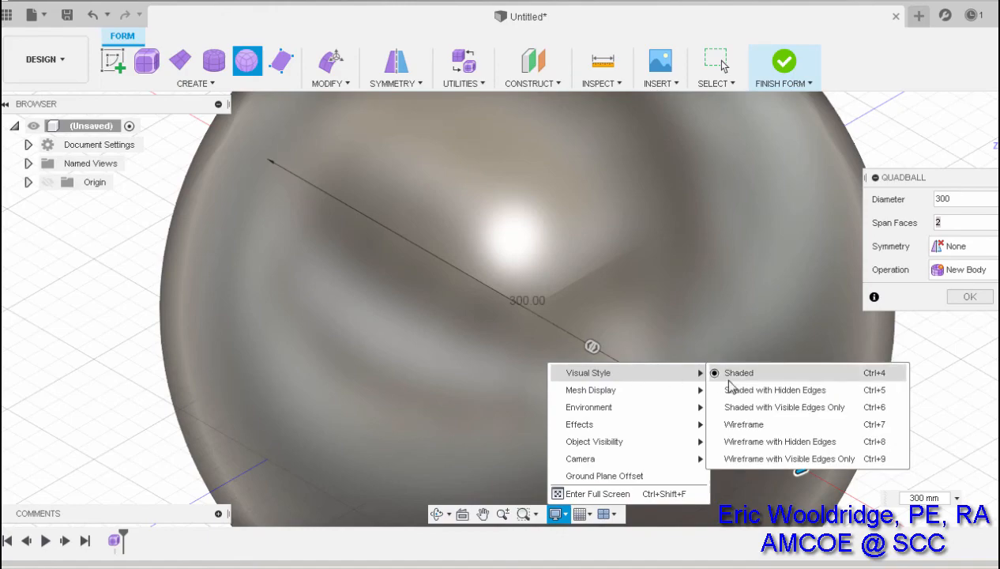
pyautogui.click(739, 424)
pyautogui.scroll(-2, 531, 332)
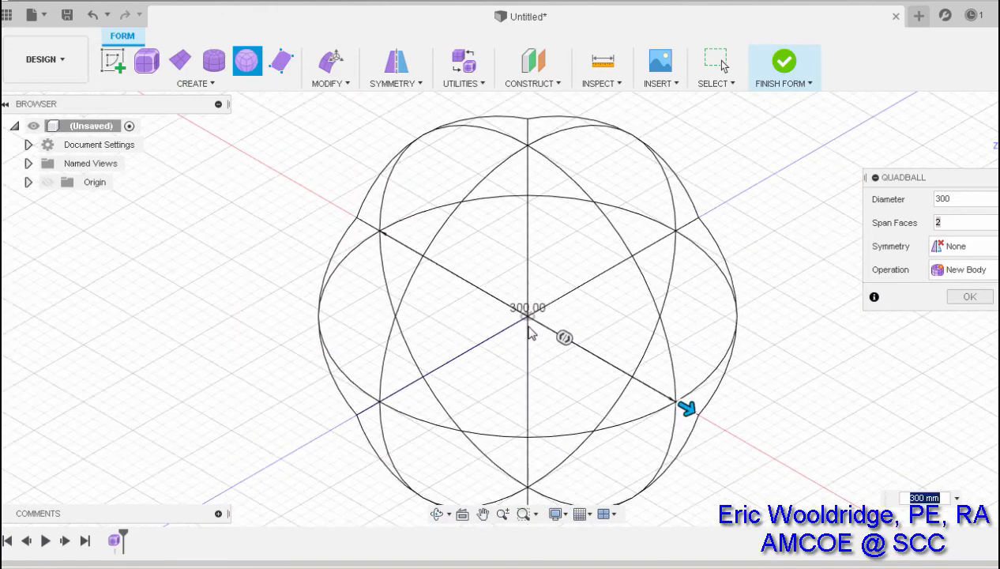
pyautogui.scroll(-2, 501, 284)
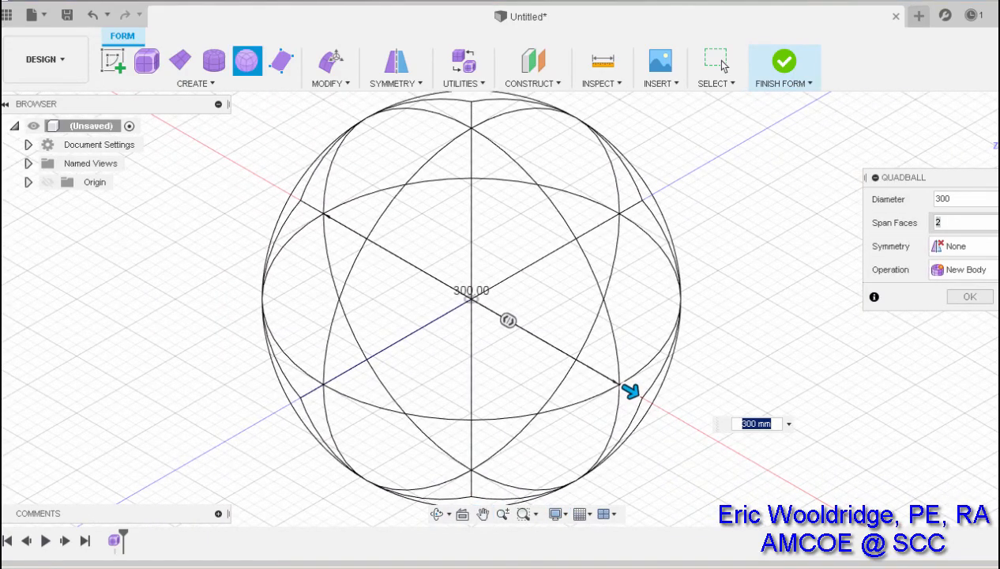
# Step: Set the quadball's diameter back to 300 mm and its span faces to 5
pyautogui.write('5')
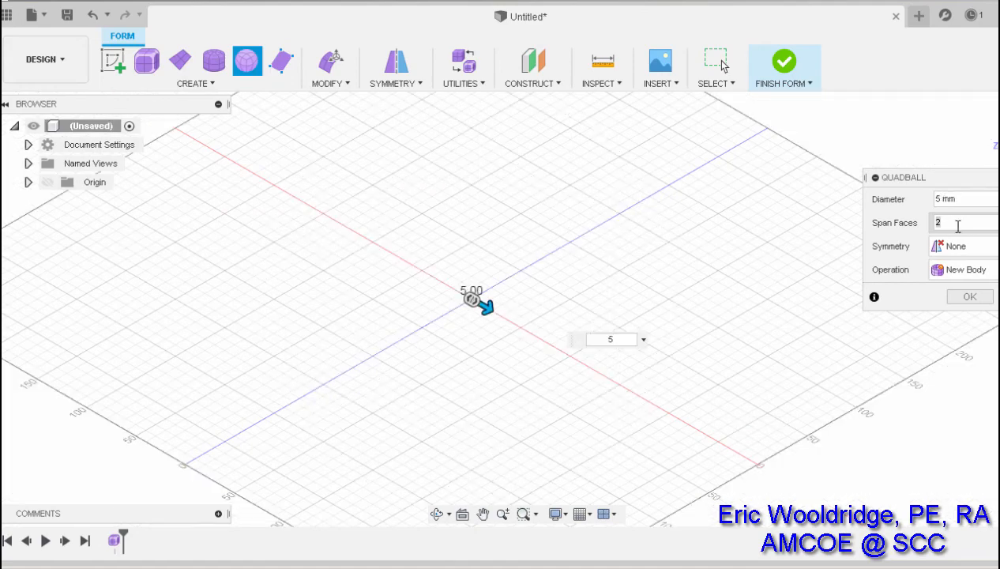
pyautogui.click(941, 199)
pyautogui.write('300')
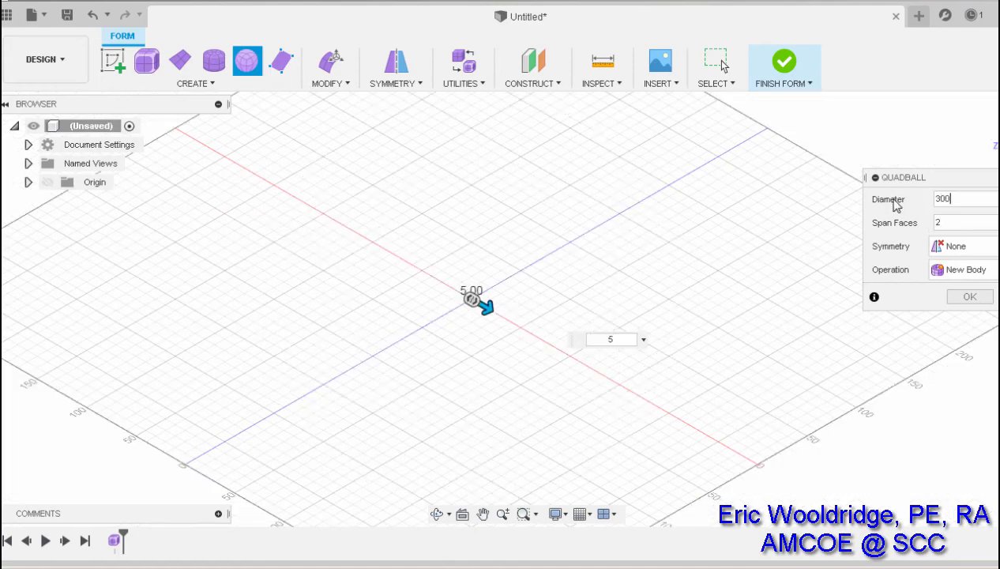
pyautogui.click(953, 225)
pyautogui.moveTo(965, 224); pyautogui.dragTo(927, 222)
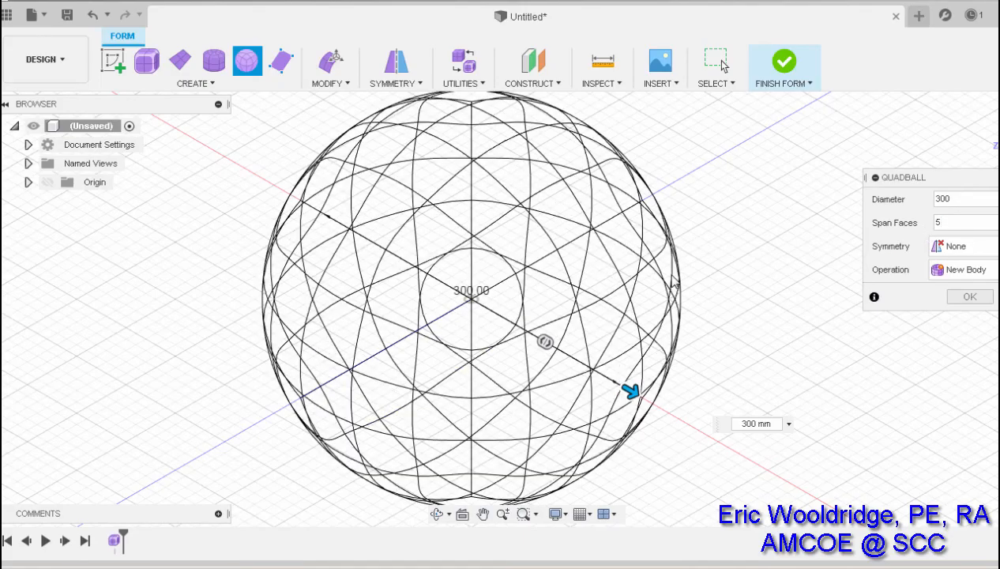
# Step: Set the quadball's span faces to 4 and create it as a new body
pyautogui.keyDown('shift'); pyautogui.moveTo(652, 292); pyautogui.dragTo(629, 280, button='middle'); pyautogui.keyUp('shift')
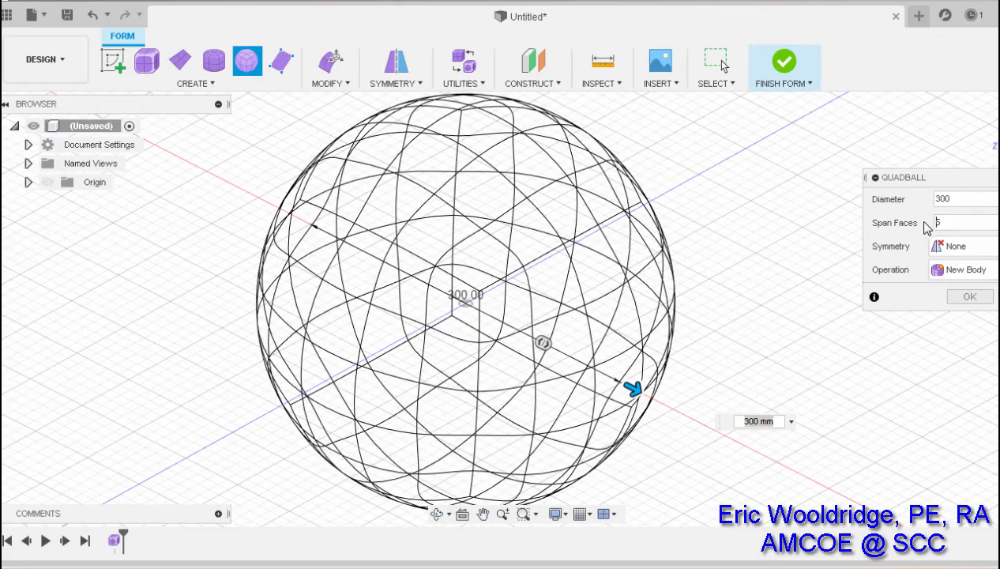
pyautogui.moveTo(953, 223); pyautogui.dragTo(930, 223)
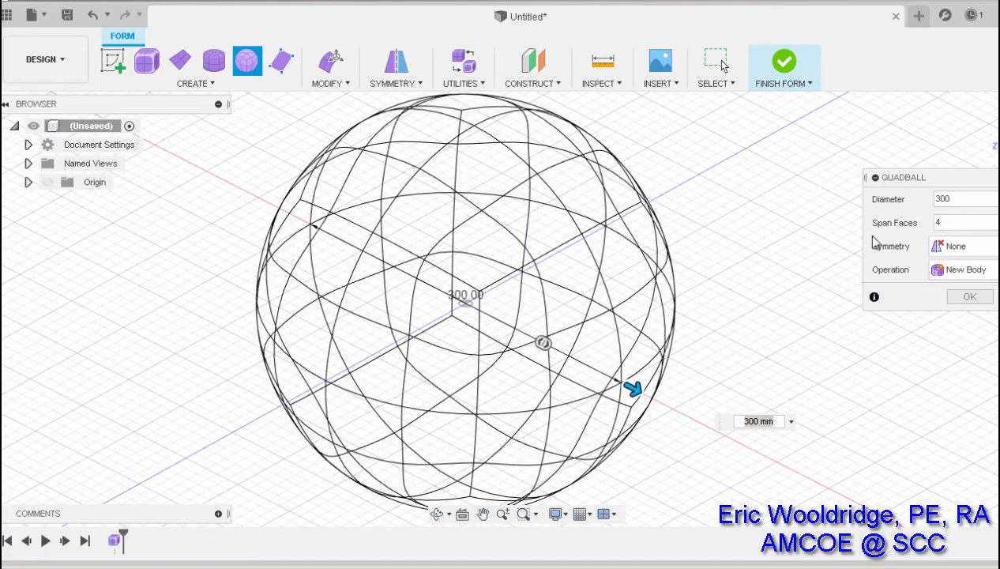
pyautogui.keyDown('shift'); pyautogui.moveTo(700, 298); pyautogui.dragTo(683, 269, button='middle'); pyautogui.keyUp('shift')
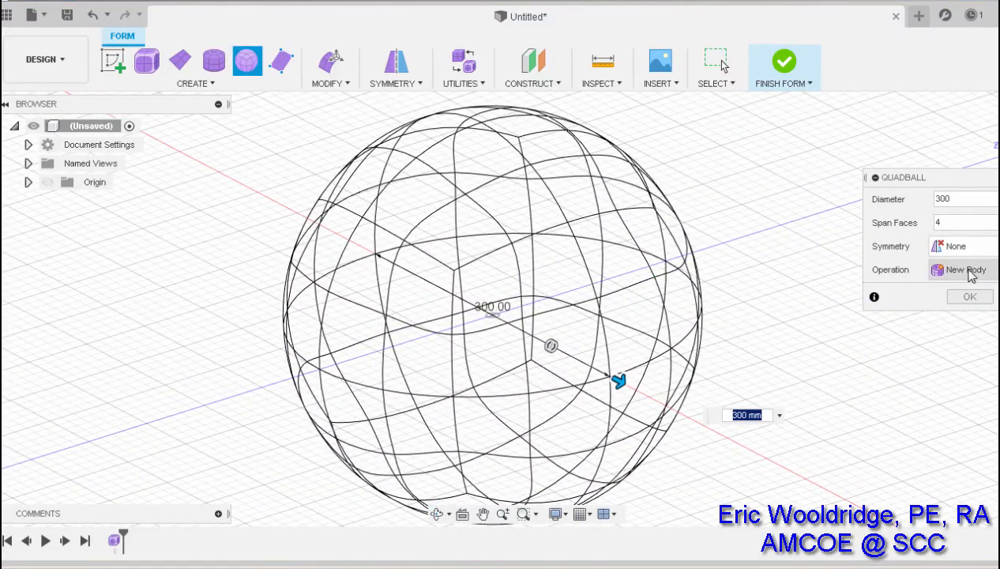
pyautogui.click(971, 273)
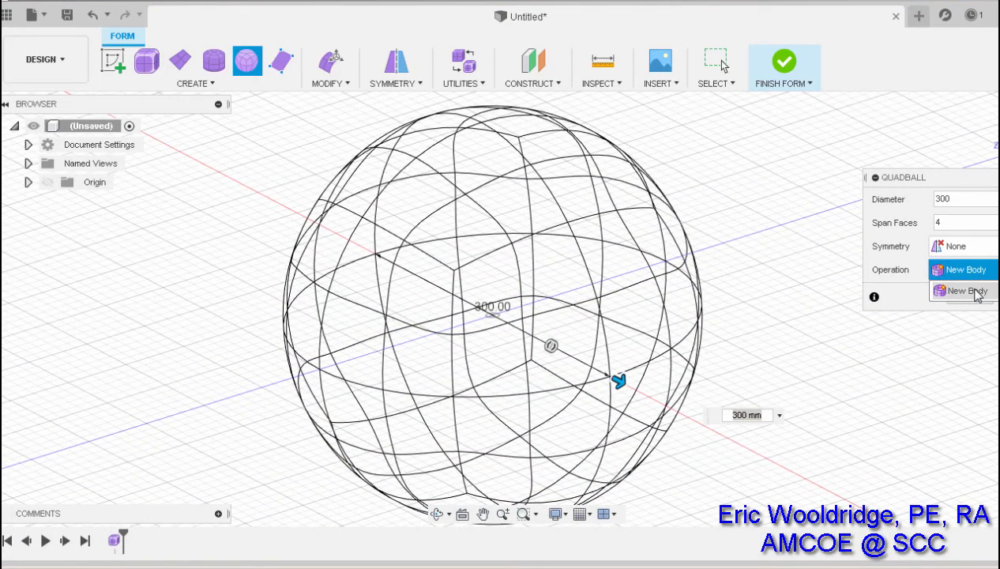
pyautogui.click(972, 290)
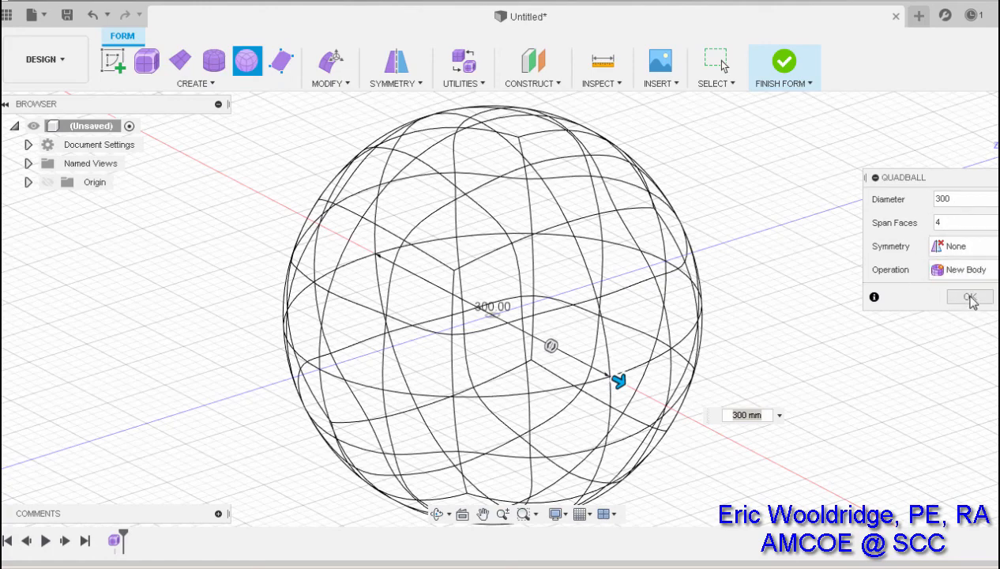
pyautogui.click(969, 298)
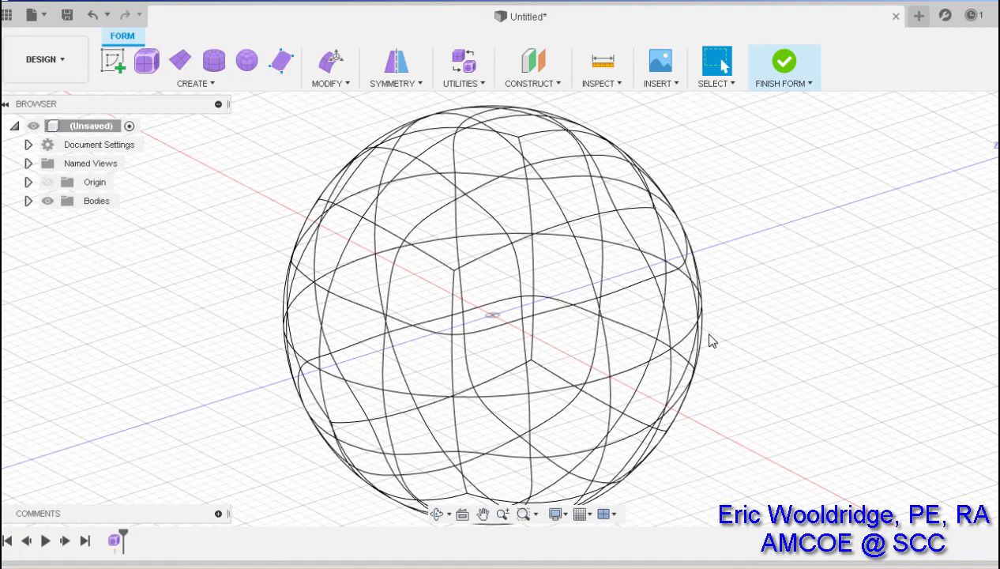
# Step: Use Edit Form to push the sphere's top centre vertex straight down 50 mm
pyautogui.moveTo(711, 340)
pyautogui.keyDown('shift'); pyautogui.mouseDown(button='middle')
pyautogui.moveTo(735, 339)
pyautogui.moveTo(724, 325)
pyautogui.moveTo(714, 341)
pyautogui.mouseUp(button='middle'); pyautogui.keyUp('shift')
pyautogui.scroll(1, 715, 342)
pyautogui.scroll(-4, 715, 341)
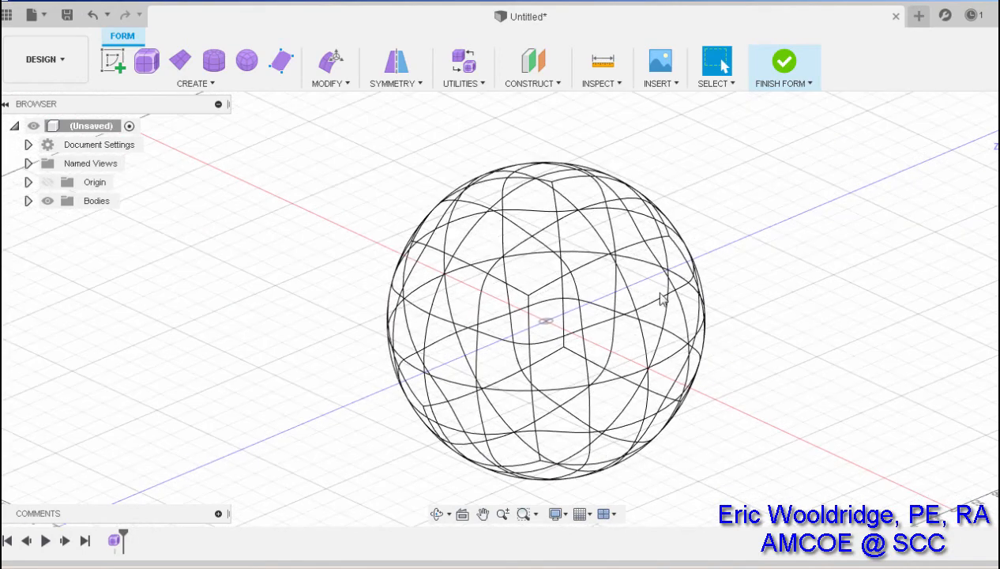
pyautogui.keyDown('shift'); pyautogui.moveTo(662, 299); pyautogui.dragTo(591, 198, button='middle'); pyautogui.keyUp('shift')
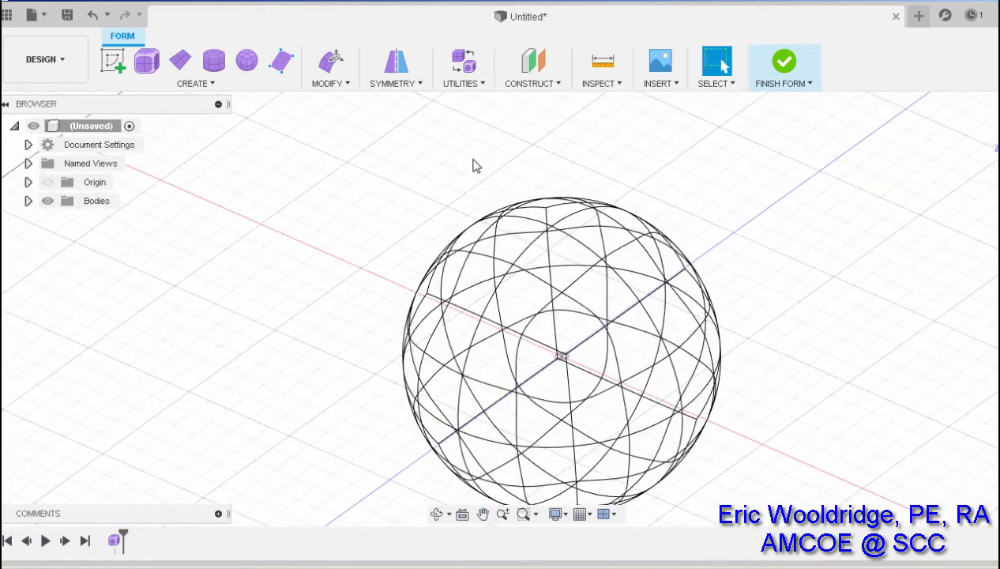
pyautogui.click(331, 68)
pyautogui.click(550, 224)
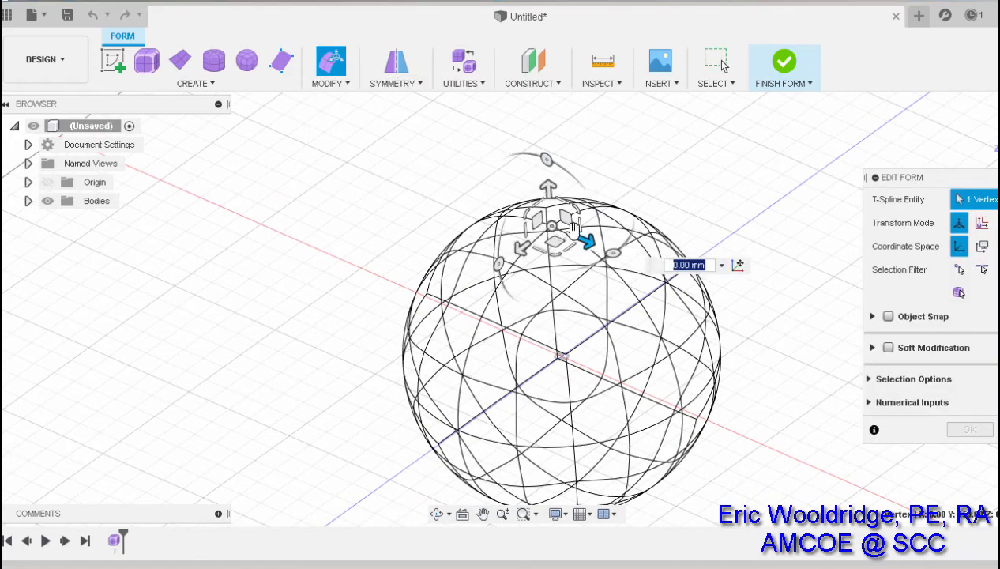
pyautogui.moveTo(550, 184); pyautogui.dragTo(552, 225)
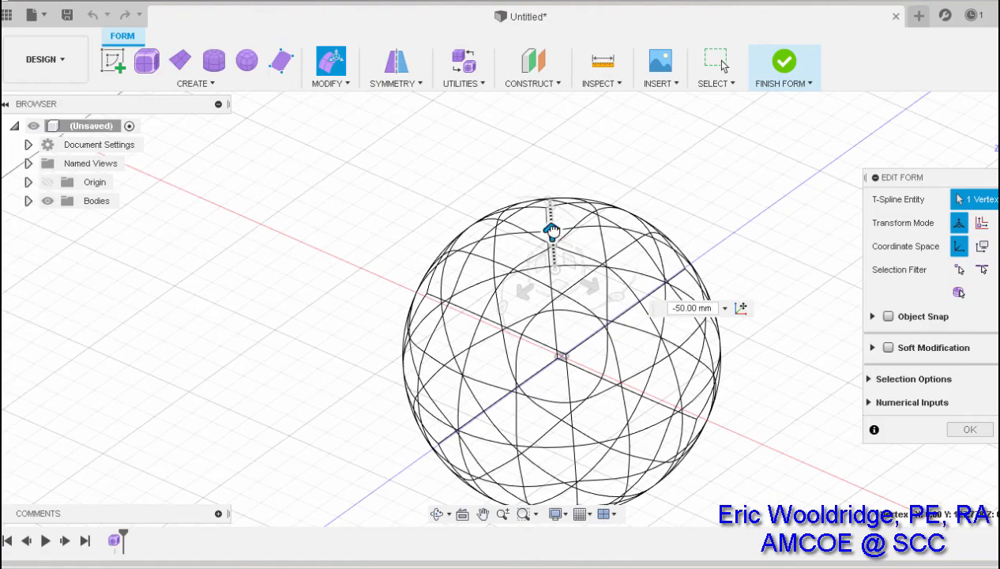
pyautogui.keyDown('shift'); pyautogui.moveTo(686, 248); pyautogui.dragTo(711, 261, button='middle'); pyautogui.keyUp('shift')
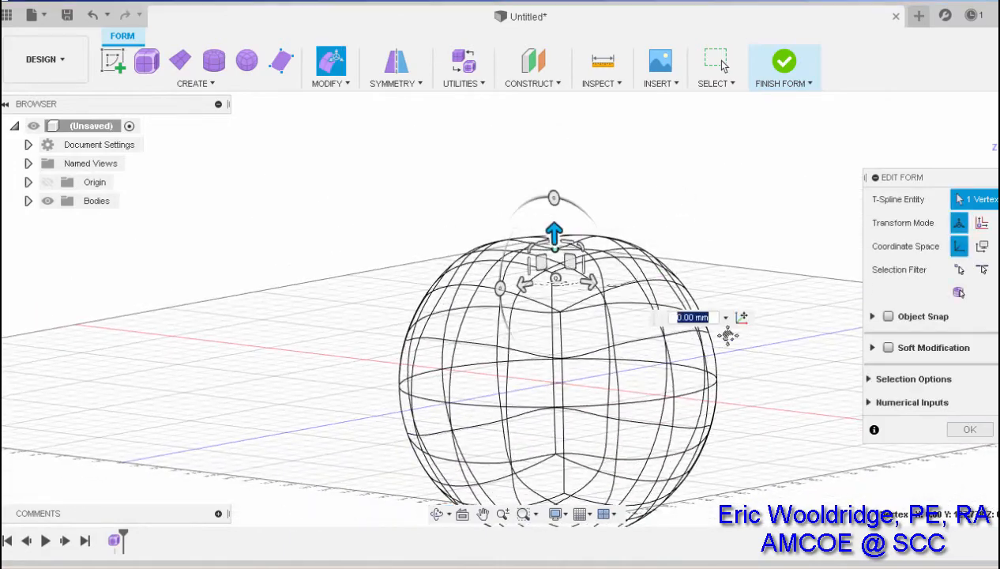
pyautogui.keyDown('shift'); pyautogui.moveTo(727, 336); pyautogui.dragTo(710, 306, button='middle'); pyautogui.keyUp('shift')
# Step: Push the sphere's bottom centre vertex about 25 mm up into the body and finish the form edit
pyautogui.keyDown('shift'); pyautogui.moveTo(613, 406); pyautogui.dragTo(458, 350, button='middle'); pyautogui.keyUp('shift')
pyautogui.click(454, 336)
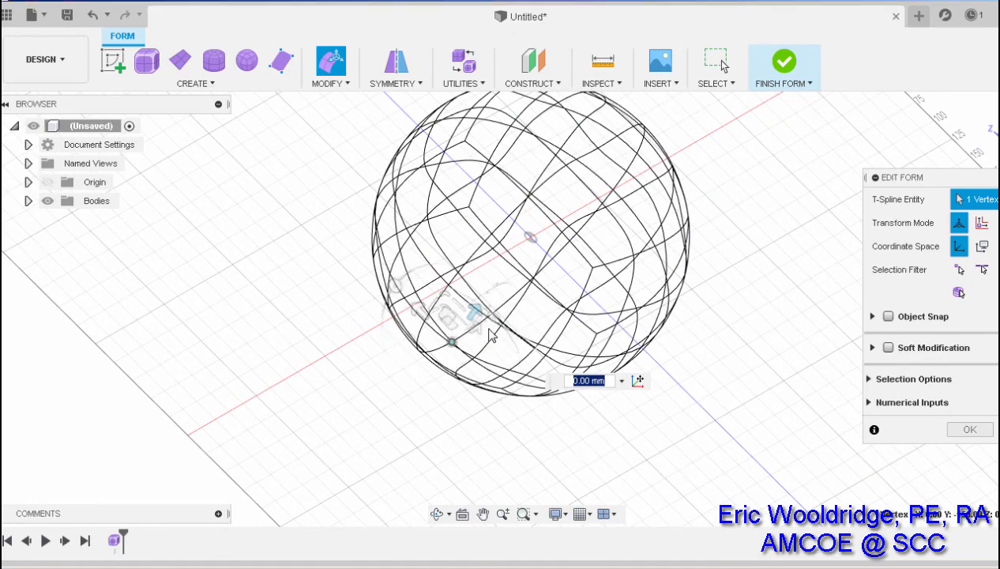
pyautogui.moveTo(485, 328)
pyautogui.keyDown('shift'); pyautogui.mouseDown(button='middle')
pyautogui.moveTo(488, 310)
pyautogui.moveTo(478, 324)
pyautogui.mouseUp(button='middle'); pyautogui.keyUp('shift')
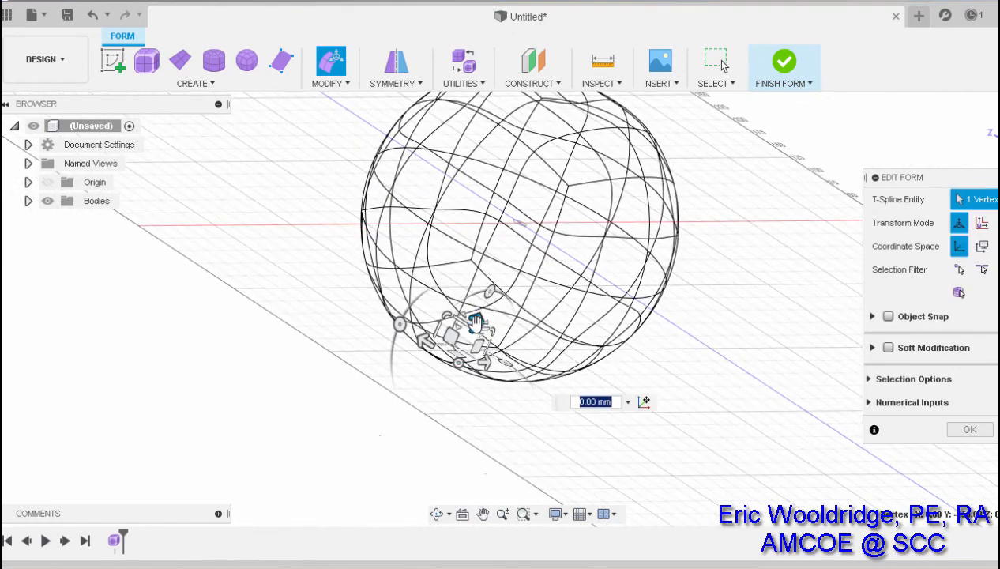
pyautogui.moveTo(483, 313); pyautogui.dragTo(484, 307)
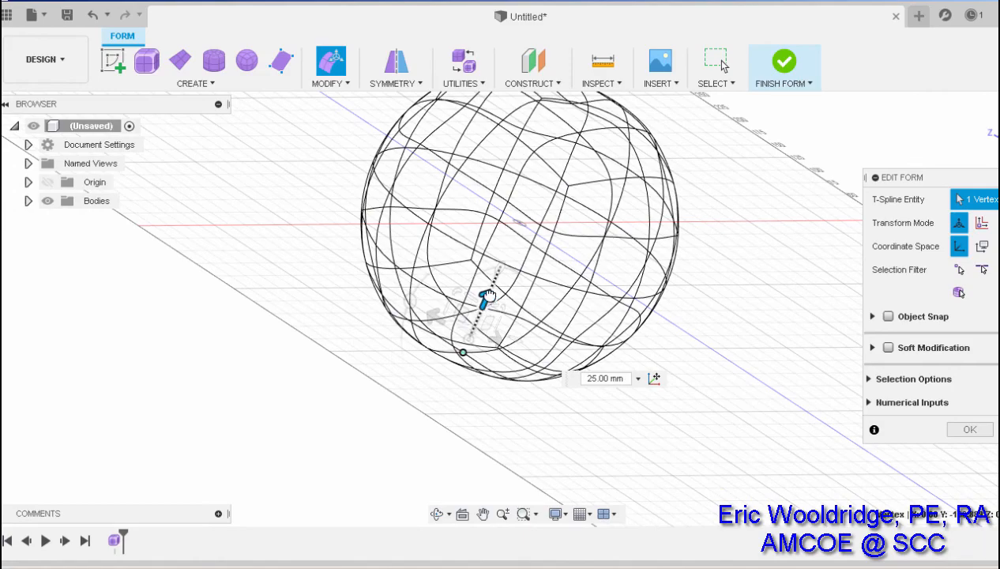
pyautogui.keyDown('shift'); pyautogui.moveTo(489, 425); pyautogui.dragTo(655, 292, button='middle'); pyautogui.keyUp('shift')
pyautogui.moveTo(474, 301); pyautogui.dragTo(482, 286)
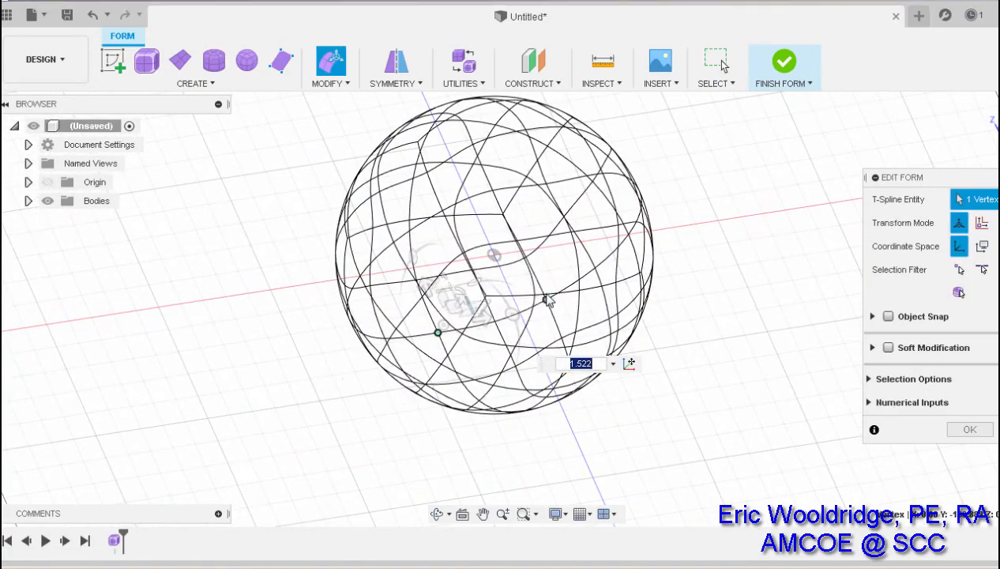
pyautogui.keyDown('shift'); pyautogui.moveTo(547, 298); pyautogui.dragTo(584, 407, button='middle'); pyautogui.keyUp('shift')
pyautogui.click(971, 429)
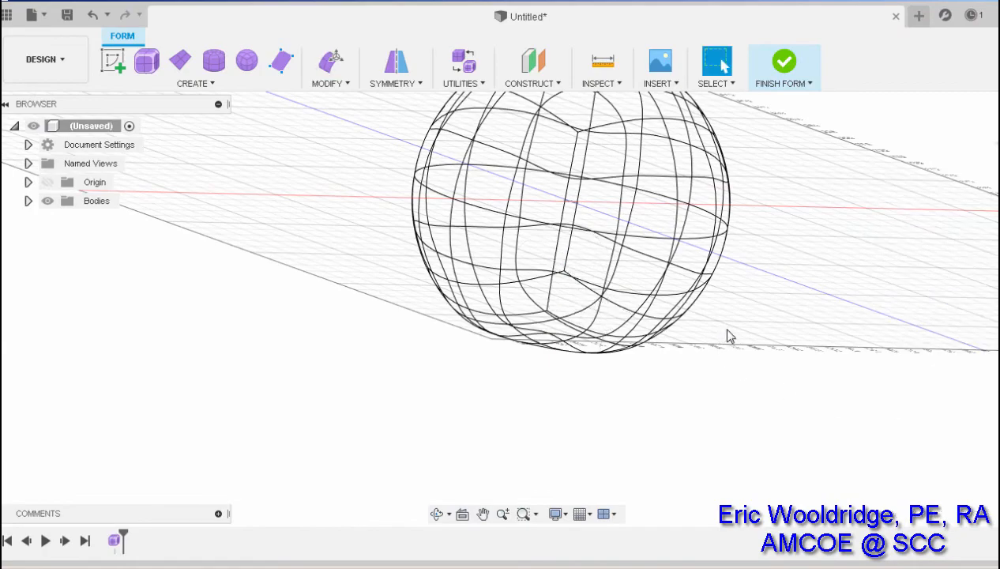
# Step: Examine the dented form in the Shaded visual style and return to Wireframe
pyautogui.keyDown('shift'); pyautogui.moveTo(728, 335); pyautogui.dragTo(576, 353, button='middle'); pyautogui.keyUp('shift')
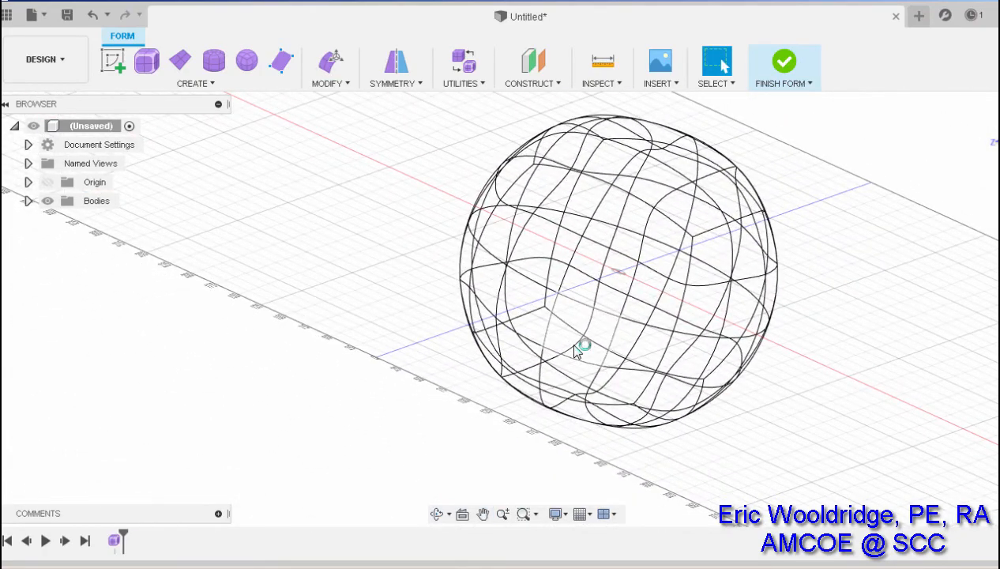
pyautogui.moveTo(811, 339); pyautogui.dragTo(751, 327, button='middle')
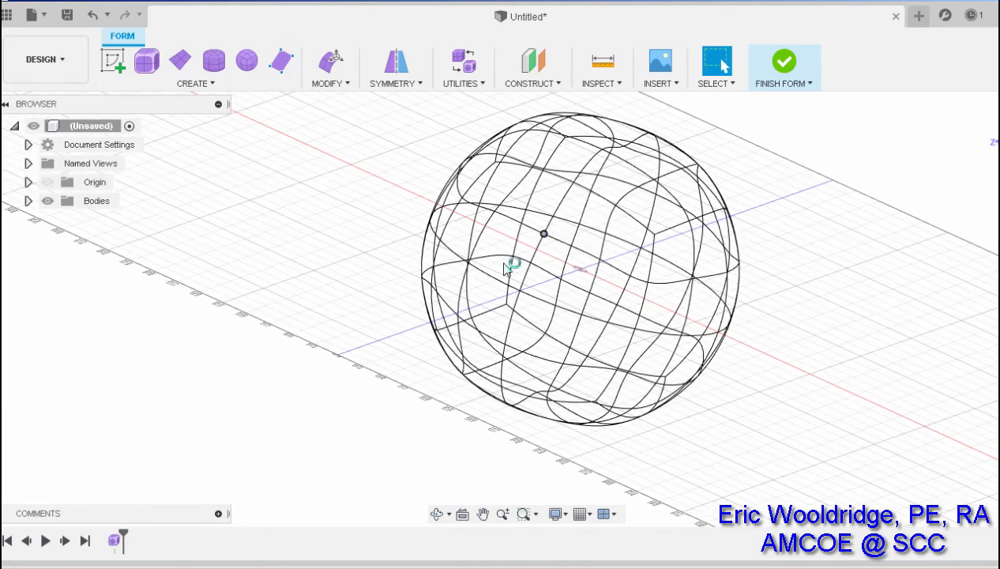
pyautogui.hotkey('ctrl', '4')
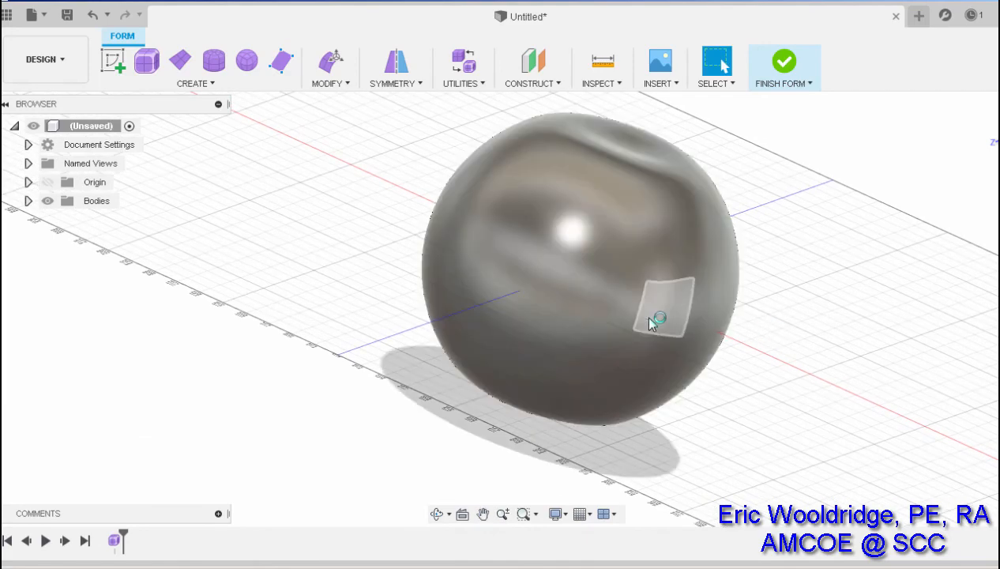
pyautogui.moveTo(837, 362)
pyautogui.keyDown('shift'); pyautogui.mouseDown(button='middle')
pyautogui.moveTo(824, 344)
pyautogui.moveTo(849, 354)
pyautogui.moveTo(843, 381)
pyautogui.moveTo(855, 339)
pyautogui.moveTo(865, 341)
pyautogui.moveTo(808, 293)
pyautogui.moveTo(835, 363)
pyautogui.moveTo(826, 352)
pyautogui.moveTo(844, 339)
pyautogui.moveTo(829, 354)
pyautogui.moveTo(737, 362)
pyautogui.moveTo(677, 330)
pyautogui.moveTo(764, 330)
pyautogui.moveTo(746, 336)
pyautogui.moveTo(759, 331)
pyautogui.moveTo(755, 313)
pyautogui.mouseUp(button='middle'); pyautogui.keyUp('shift')
pyautogui.hotkey('ctrl', '7')
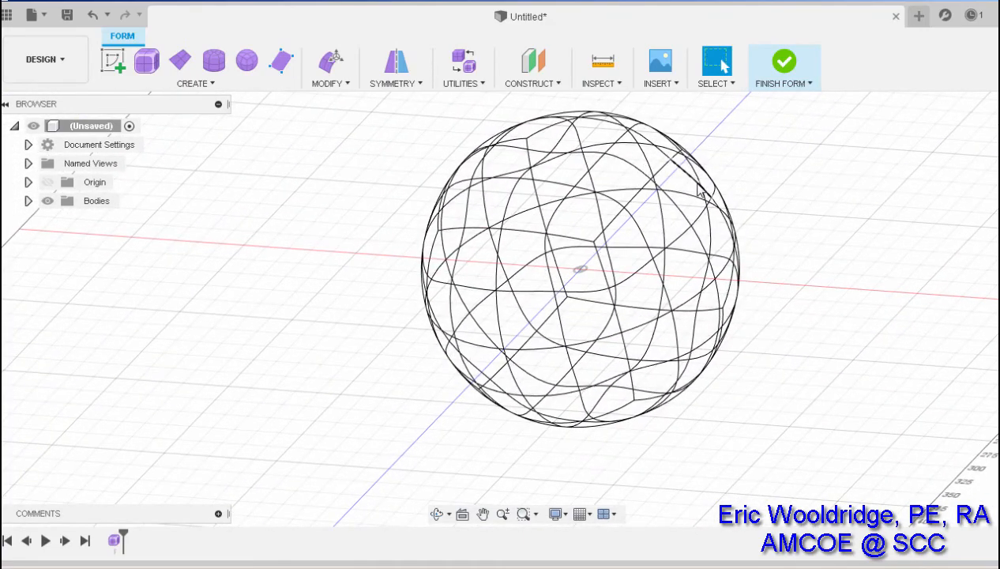
# Step: Use Edit Form to move a vertical band of ten faces on the sphere's positive X side 10 mm outward along X
pyautogui.moveTo(733, 192); pyautogui.dragTo(637, 195, button='middle')
pyautogui.scroll(1, 702, 220)
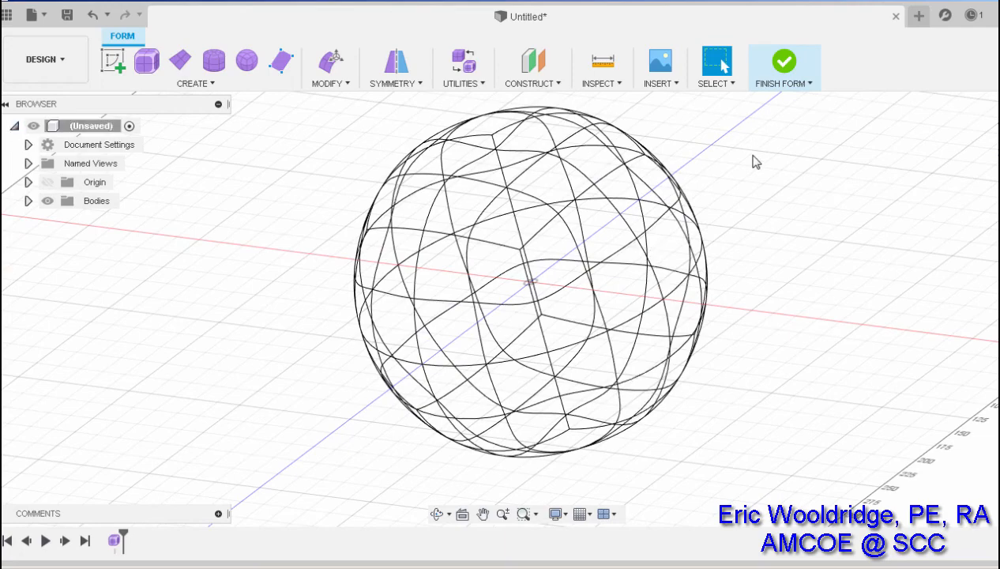
pyautogui.click(554, 185)
pyautogui.keyDown('shift'); pyautogui.click(597, 166); pyautogui.keyUp('shift')
pyautogui.keyDown('shift'); pyautogui.click(621, 201); pyautogui.keyUp('shift')
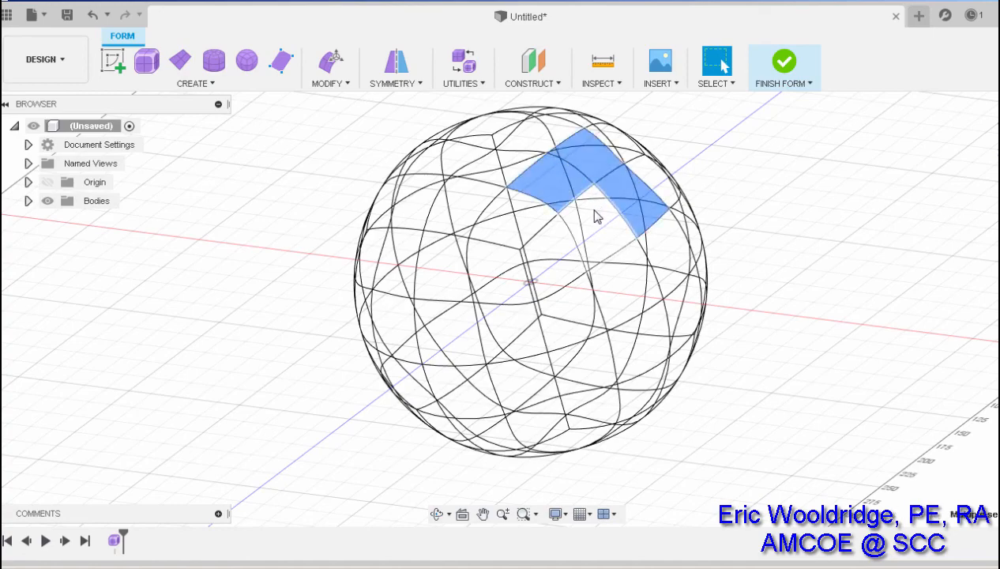
pyautogui.keyDown('shift'); pyautogui.click(595, 217); pyautogui.keyUp('shift')
pyautogui.keyDown('shift'); pyautogui.click(623, 282); pyautogui.keyUp('shift')
pyautogui.keyDown('shift'); pyautogui.click(664, 252); pyautogui.keyUp('shift')
pyautogui.keyDown('shift'); pyautogui.click(643, 352); pyautogui.keyUp('shift')
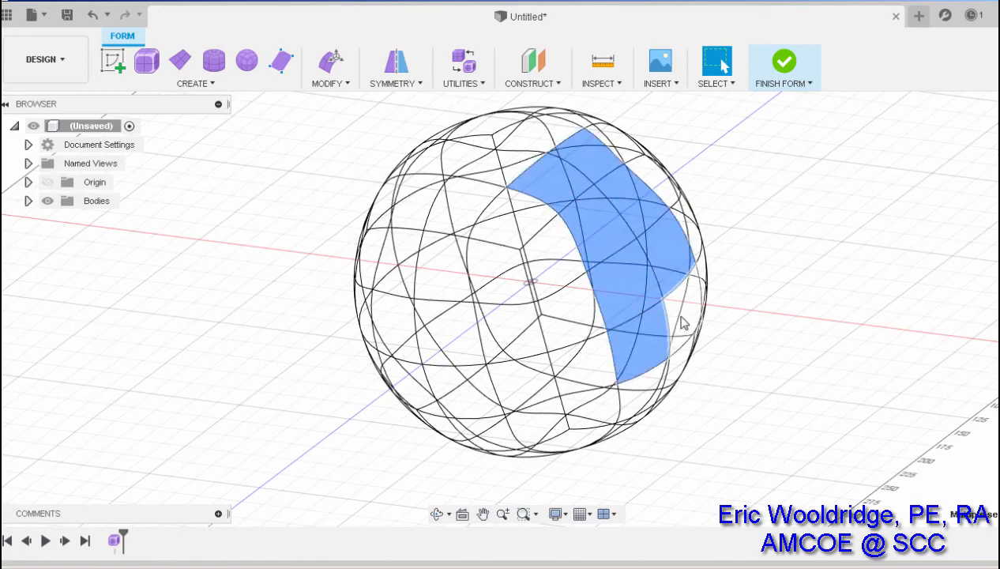
pyautogui.keyDown('shift'); pyautogui.click(681, 324); pyautogui.keyUp('shift')
pyautogui.keyDown('shift'); pyautogui.click(643, 403); pyautogui.keyUp('shift')
pyautogui.keyDown('shift'); pyautogui.click(684, 373); pyautogui.keyUp('shift')
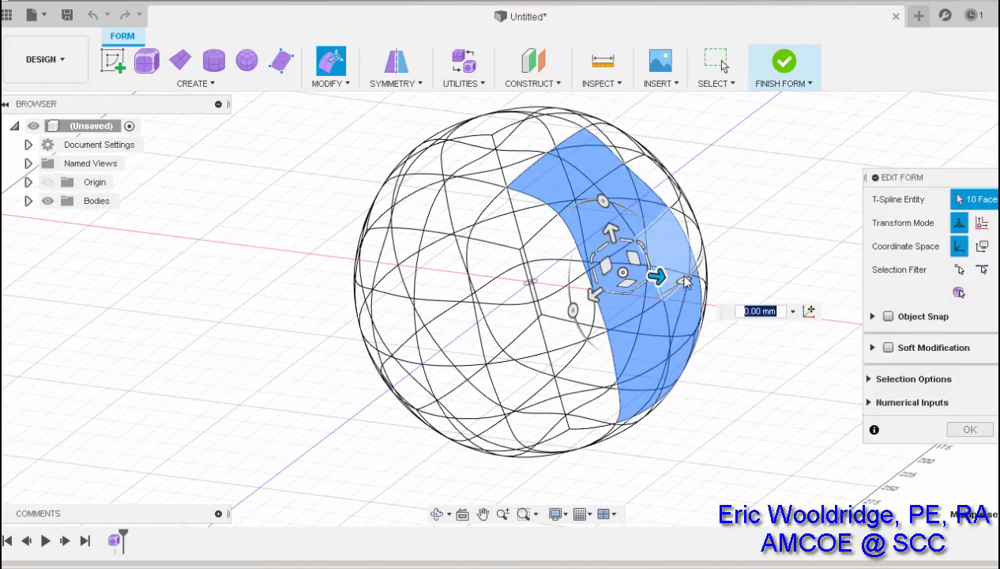
pyautogui.moveTo(658, 274)
pyautogui.mouseDown()
pyautogui.moveTo(670, 276)
pyautogui.moveTo(640, 274)
pyautogui.moveTo(681, 278)
pyautogui.moveTo(659, 277)
pyautogui.mouseUp()
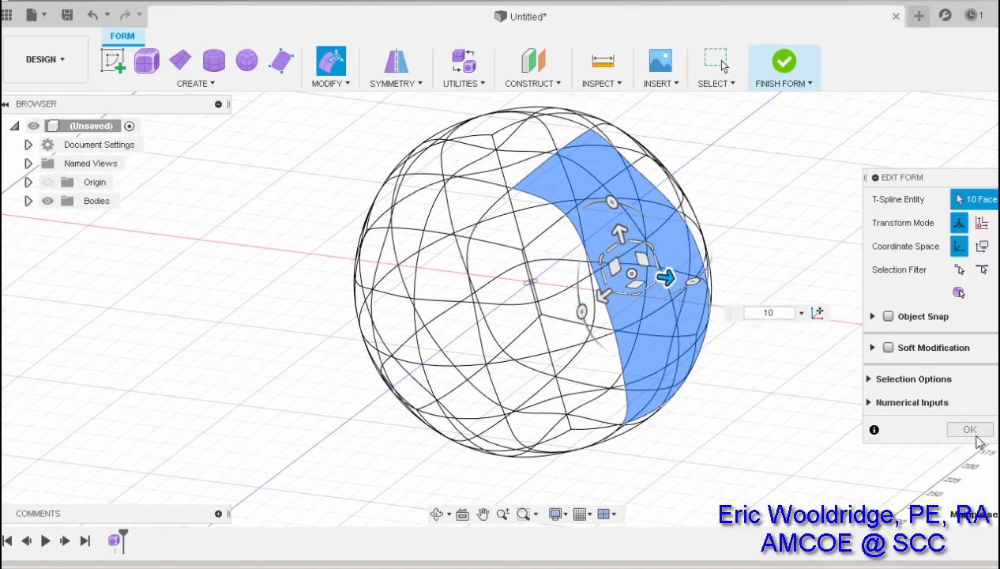
pyautogui.click(972, 431)
# Step: Use Edit Form to move four connected edges on the opposite, negative X side 10 mm outward along X
pyautogui.keyDown('shift'); pyautogui.moveTo(759, 283); pyautogui.dragTo(824, 270, button='middle'); pyautogui.keyUp('shift')
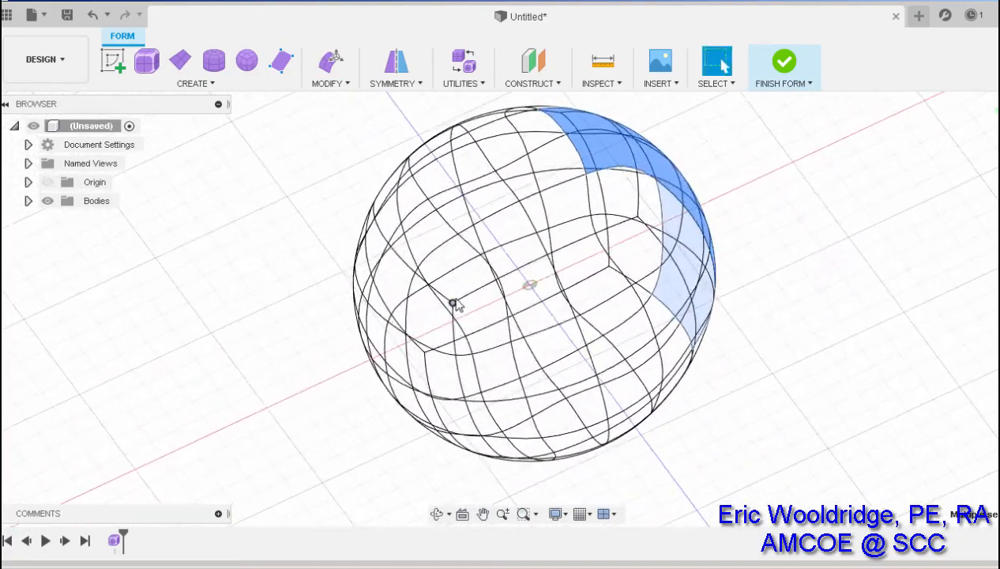
pyautogui.keyDown('shift'); pyautogui.moveTo(458, 301); pyautogui.dragTo(489, 275, button='middle'); pyautogui.keyUp('shift')
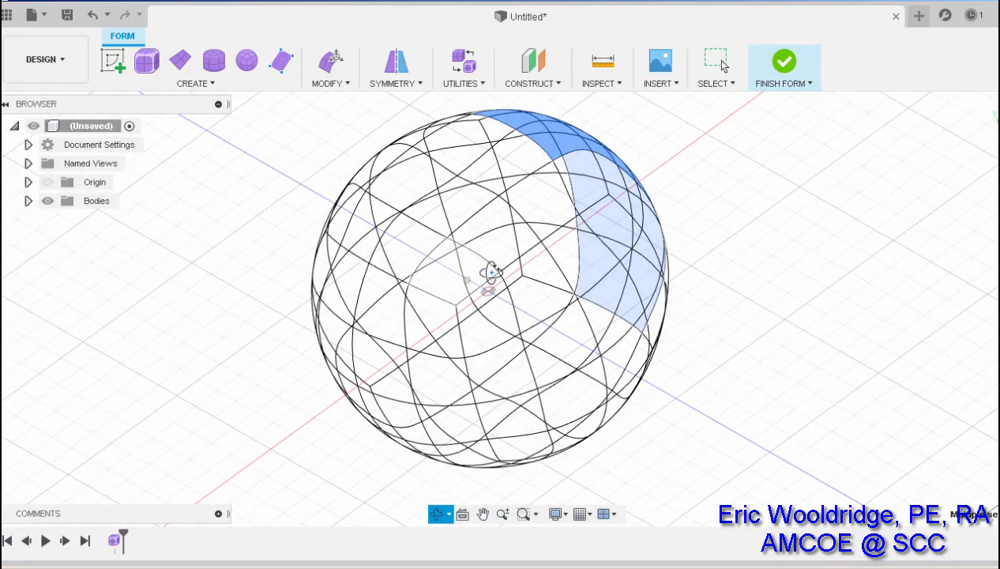
pyautogui.click(359, 304)
pyautogui.moveTo(359, 312); pyautogui.dragTo(419, 239, button='middle')
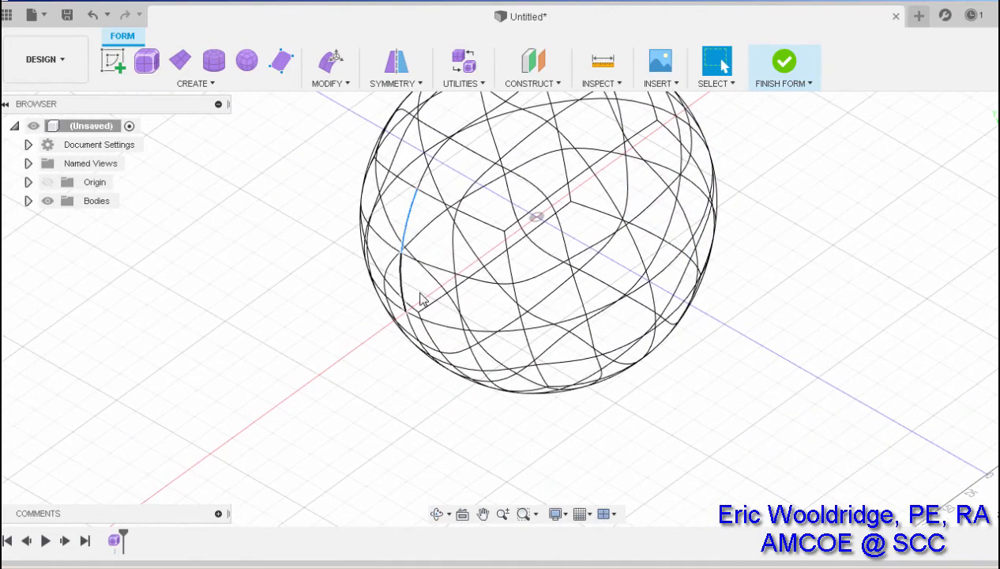
pyautogui.moveTo(464, 353); pyautogui.dragTo(530, 261, button='middle')
pyautogui.click(339, 66)
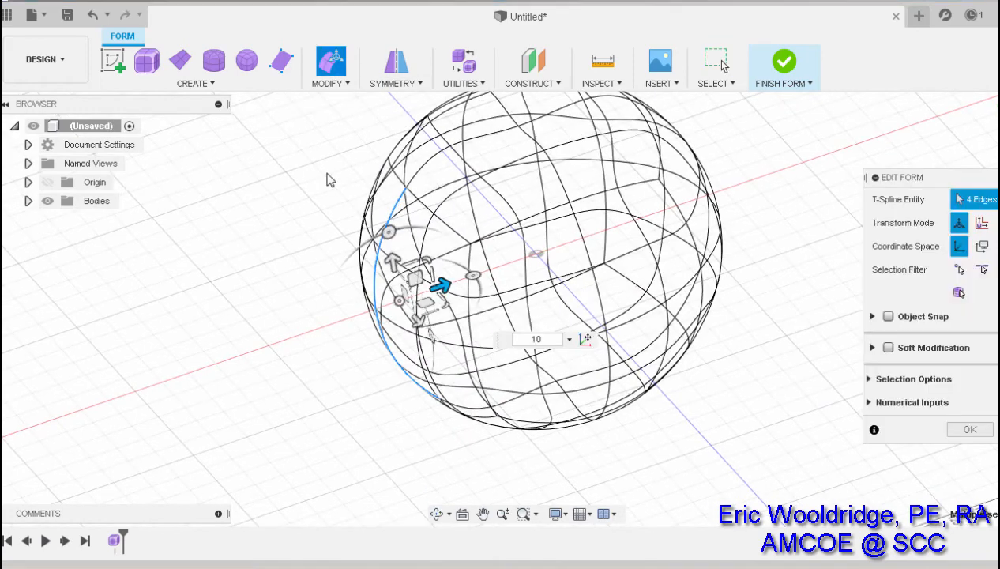
pyautogui.moveTo(441, 286); pyautogui.dragTo(413, 290)
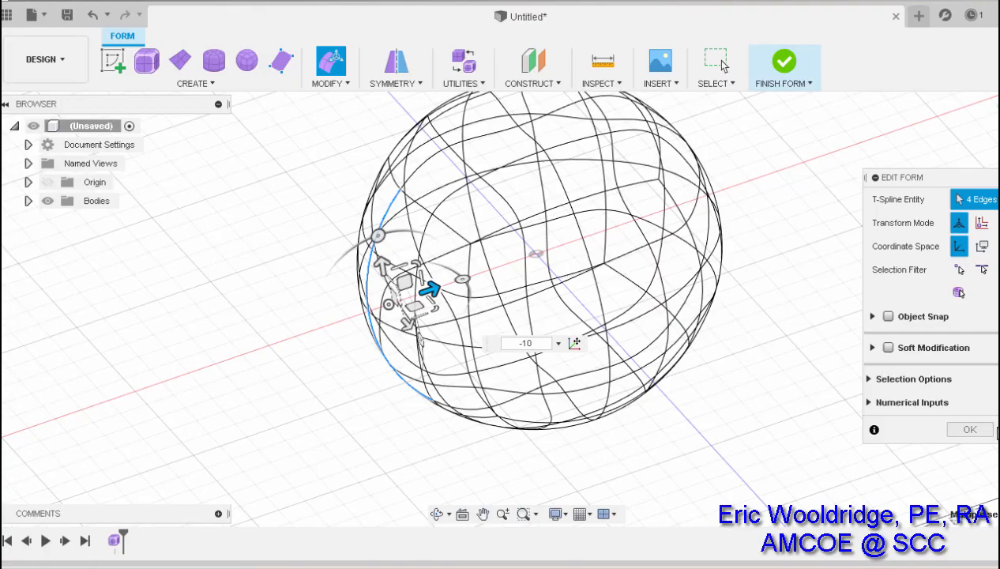
pyautogui.click(970, 429)
# Step: Use Edit Form to pull one upper vertex on each X side of the form slightly straight down
pyautogui.keyDown('shift'); pyautogui.moveTo(648, 380); pyautogui.dragTo(599, 369, button='middle'); pyautogui.keyUp('shift')
pyautogui.moveTo(636, 109); pyautogui.dragTo(536, 226, button='middle')
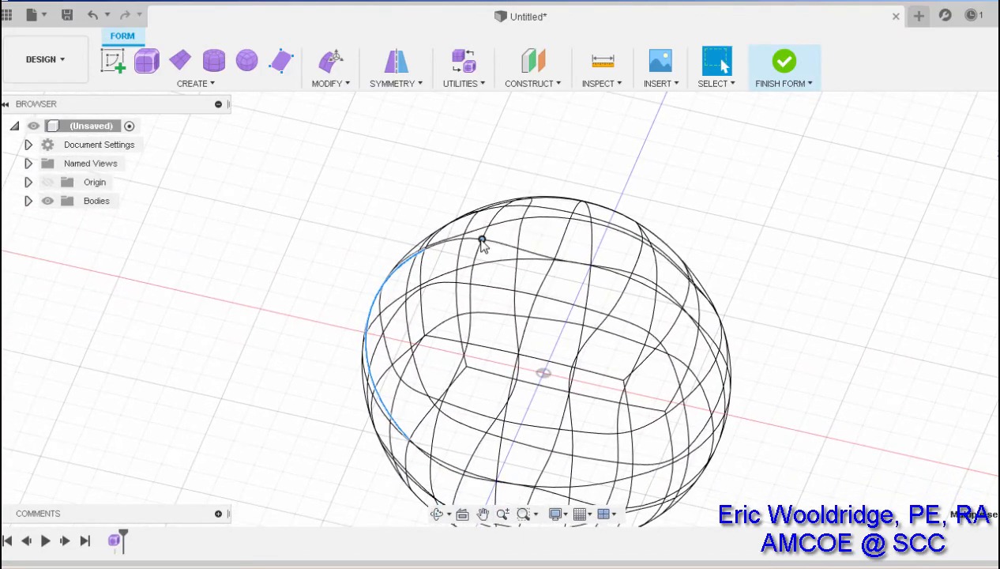
pyautogui.click(330, 61)
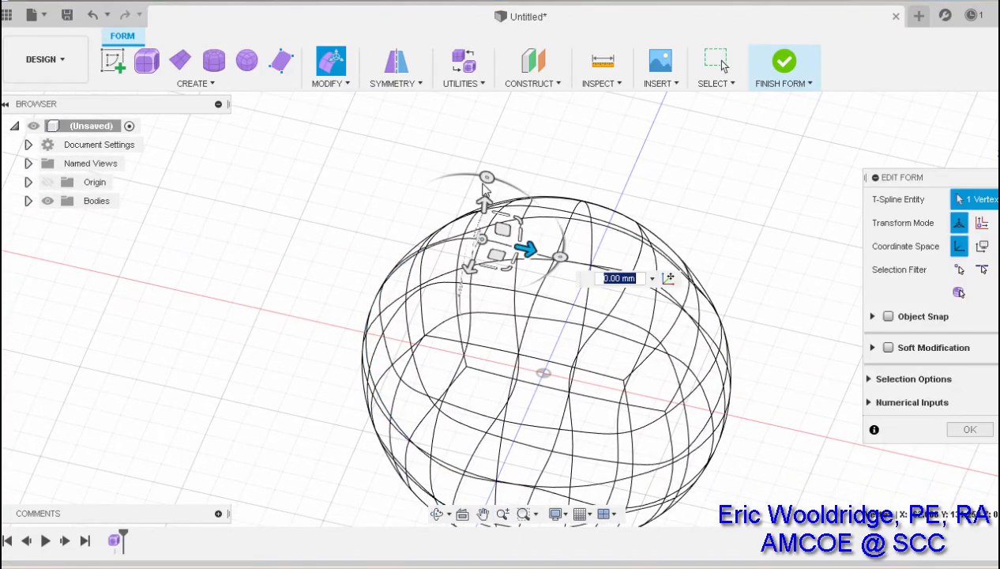
pyautogui.moveTo(484, 200); pyautogui.dragTo(481, 230)
pyautogui.keyDown('shift'); pyautogui.moveTo(651, 210); pyautogui.dragTo(708, 182, button='middle'); pyautogui.keyUp('shift')
pyautogui.click(691, 231)
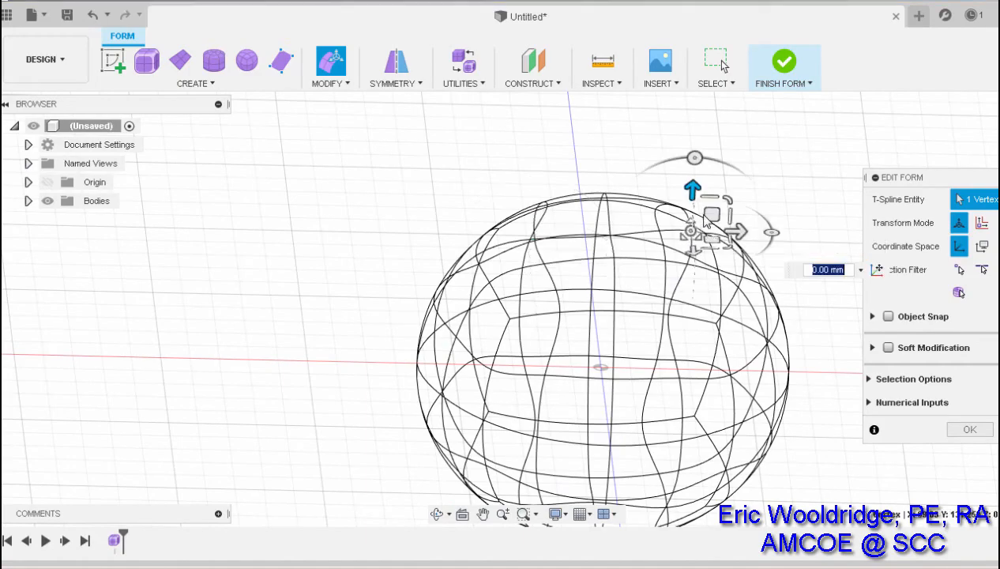
pyautogui.moveTo(692, 188); pyautogui.dragTo(692, 223)
pyautogui.moveTo(712, 186)
pyautogui.keyDown('shift'); pyautogui.mouseDown(button='middle')
pyautogui.moveTo(721, 163)
pyautogui.moveTo(671, 162)
pyautogui.moveTo(703, 175)
pyautogui.mouseUp(button='middle'); pyautogui.keyUp('shift')
pyautogui.click(961, 428)
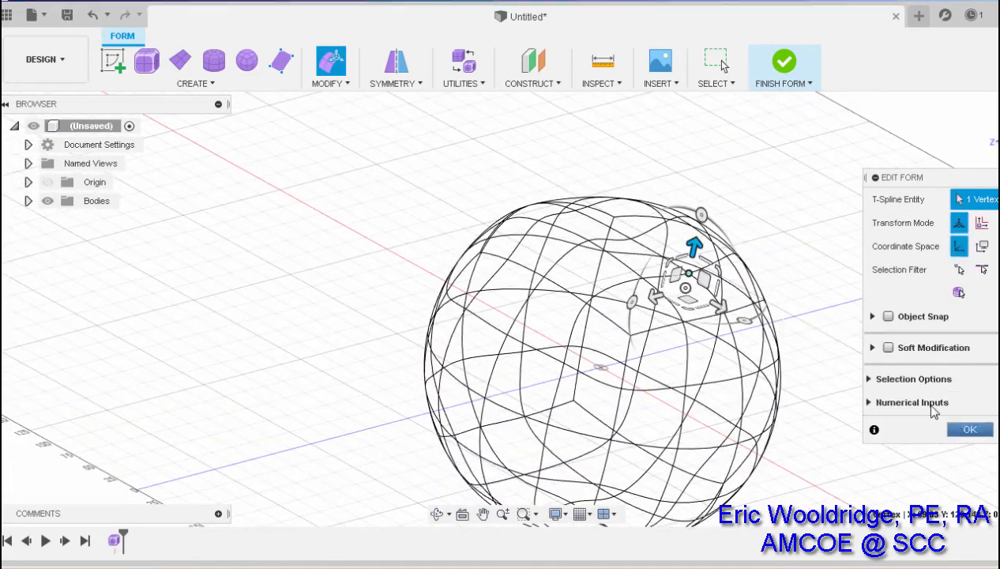
# Step: Use Edit Form to push a vertical run of four connected edges on the form's side 5 mm inward along Z
pyautogui.moveTo(807, 319); pyautogui.dragTo(760, 289, button='middle')
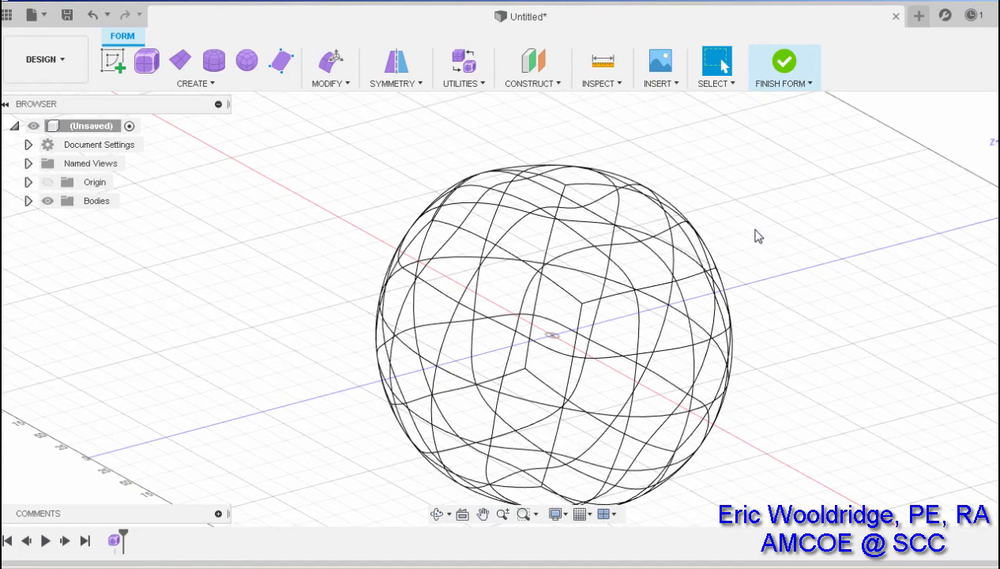
pyautogui.moveTo(731, 235)
pyautogui.mouseDown(button='middle')
pyautogui.moveTo(610, 174)
pyautogui.moveTo(677, 200)
pyautogui.moveTo(674, 221)
pyautogui.moveTo(733, 225)
pyautogui.moveTo(793, 190)
pyautogui.moveTo(824, 188)
pyautogui.moveTo(773, 173)
pyautogui.moveTo(748, 225)
pyautogui.moveTo(694, 212)
pyautogui.moveTo(680, 222)
pyautogui.mouseUp(button='middle')
pyautogui.hotkey('ctrl', '7')
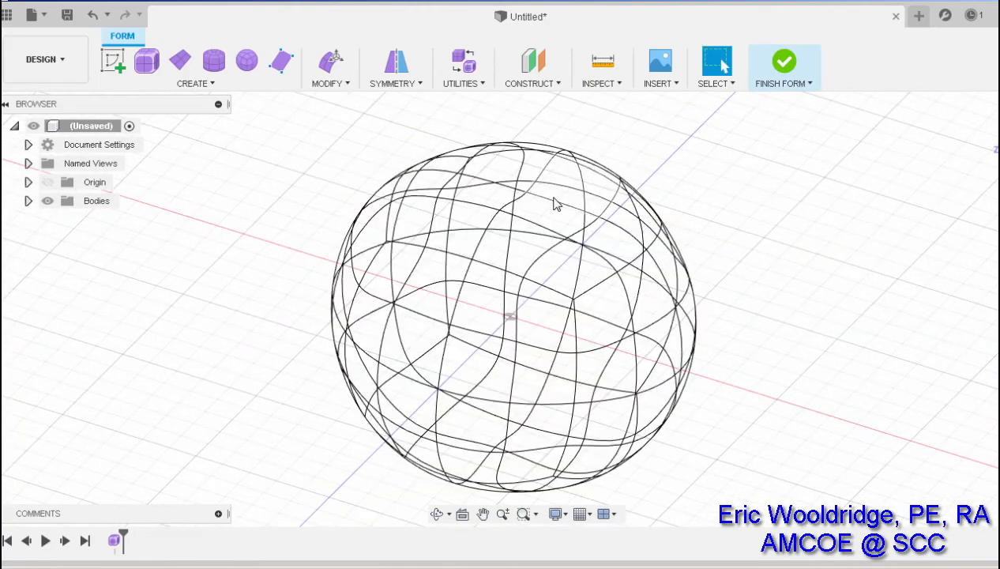
pyautogui.moveTo(554, 197); pyautogui.dragTo(553, 177, button='middle')
pyautogui.keyDown('shift'); pyautogui.moveTo(565, 239); pyautogui.dragTo(504, 216, button='middle'); pyautogui.keyUp('shift')
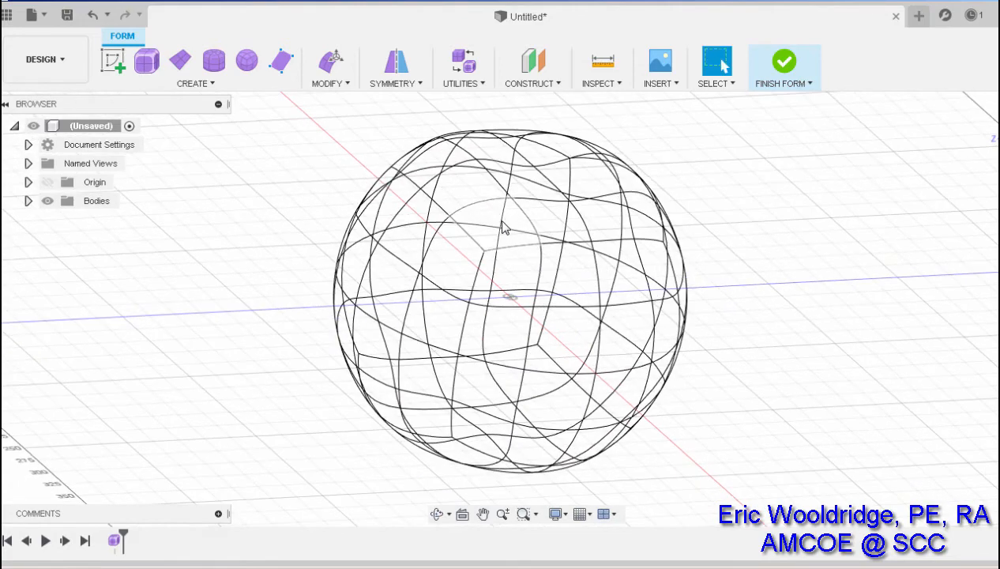
pyautogui.click(431, 250)
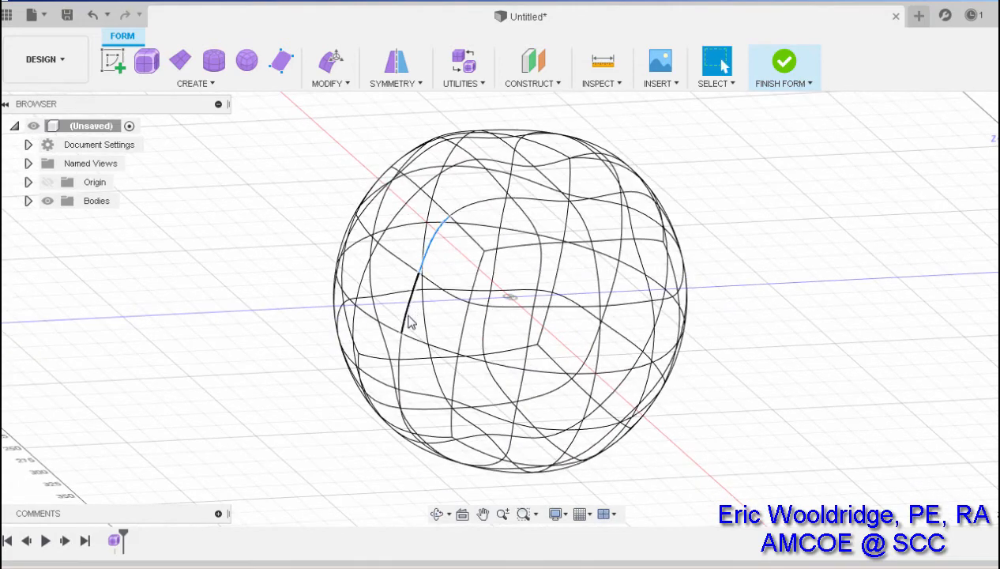
pyautogui.keyDown('shift'); pyautogui.click(410, 321); pyautogui.keyUp('shift')
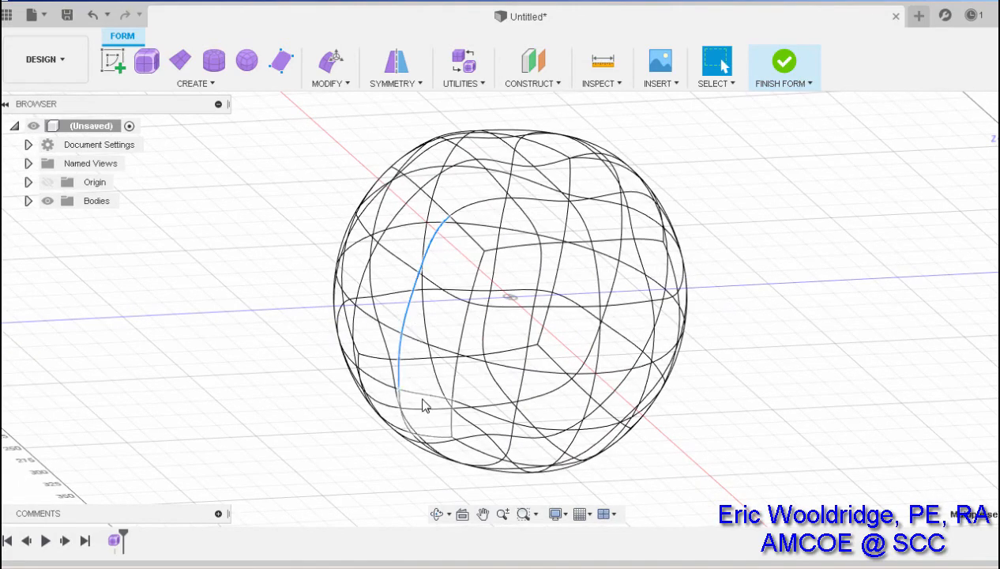
pyautogui.keyDown('shift'); pyautogui.moveTo(428, 377); pyautogui.dragTo(430, 375, button='middle'); pyautogui.keyUp('shift')
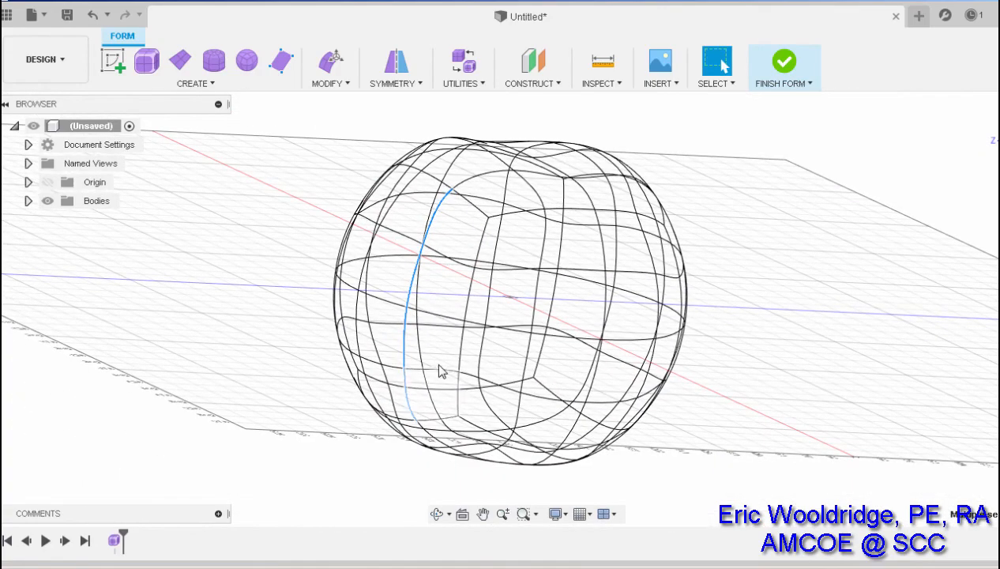
pyautogui.click(331, 65)
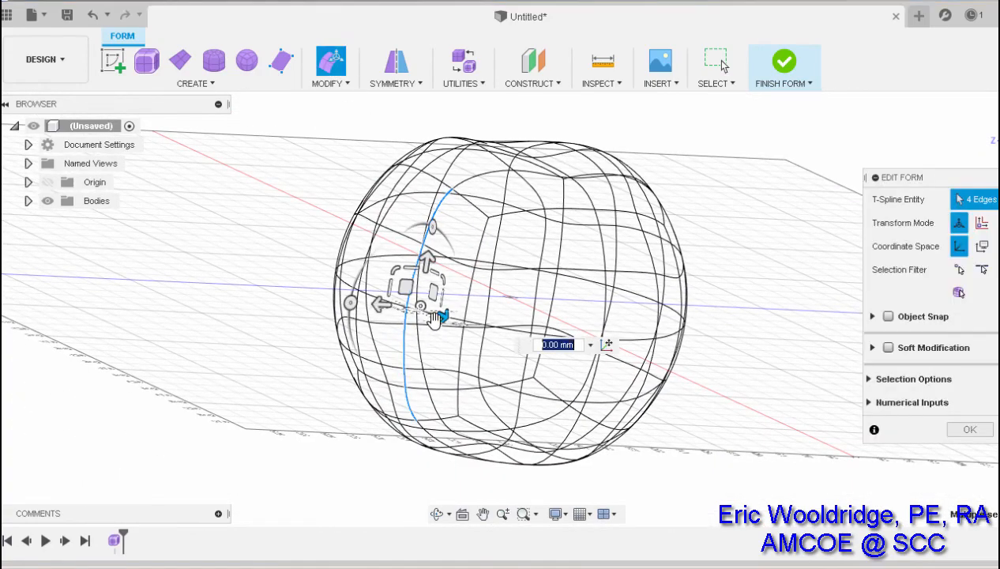
pyautogui.keyDown('shift'); pyautogui.moveTo(493, 297); pyautogui.dragTo(496, 336, button='middle'); pyautogui.keyUp('shift')
pyautogui.moveTo(362, 340); pyautogui.dragTo(385, 338)
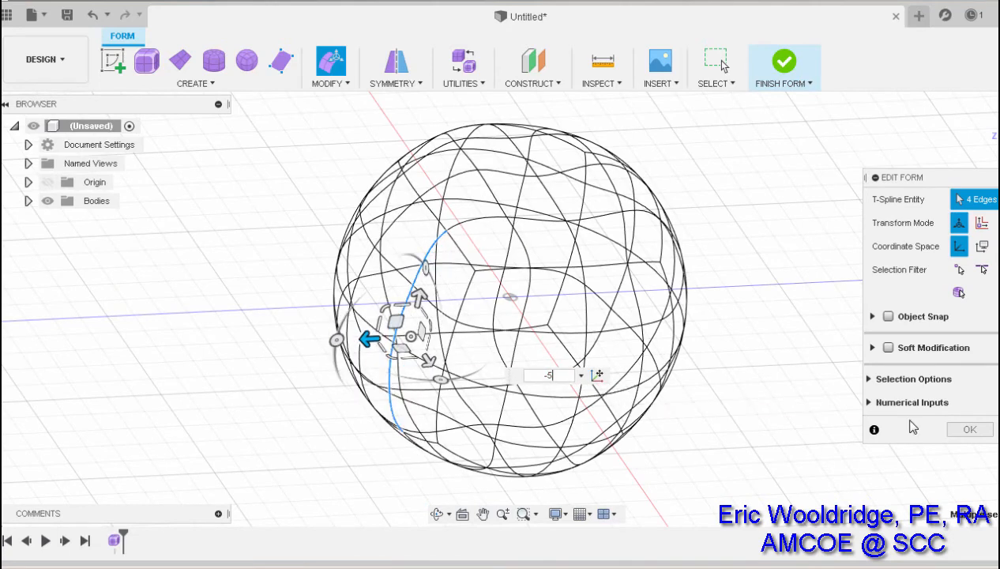
pyautogui.click(959, 432)
# Step: Finish the form and examine the resulting body from several angles
pyautogui.keyDown('shift'); pyautogui.moveTo(552, 379); pyautogui.dragTo(728, 357, button='middle'); pyautogui.keyUp('shift')
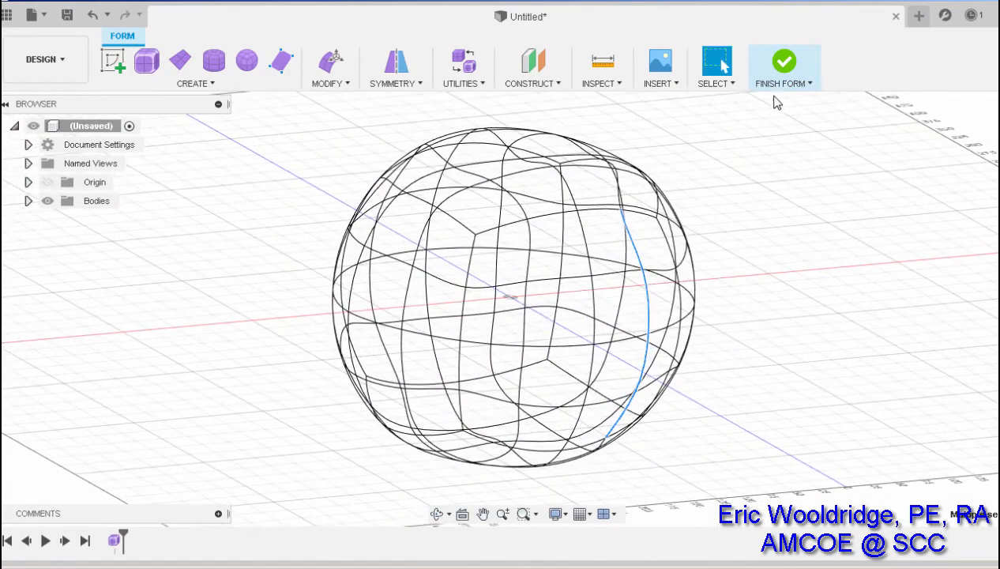
pyautogui.click(785, 63)
pyautogui.keyDown('shift'); pyautogui.moveTo(806, 230); pyautogui.dragTo(749, 228, button='middle'); pyautogui.keyUp('shift')
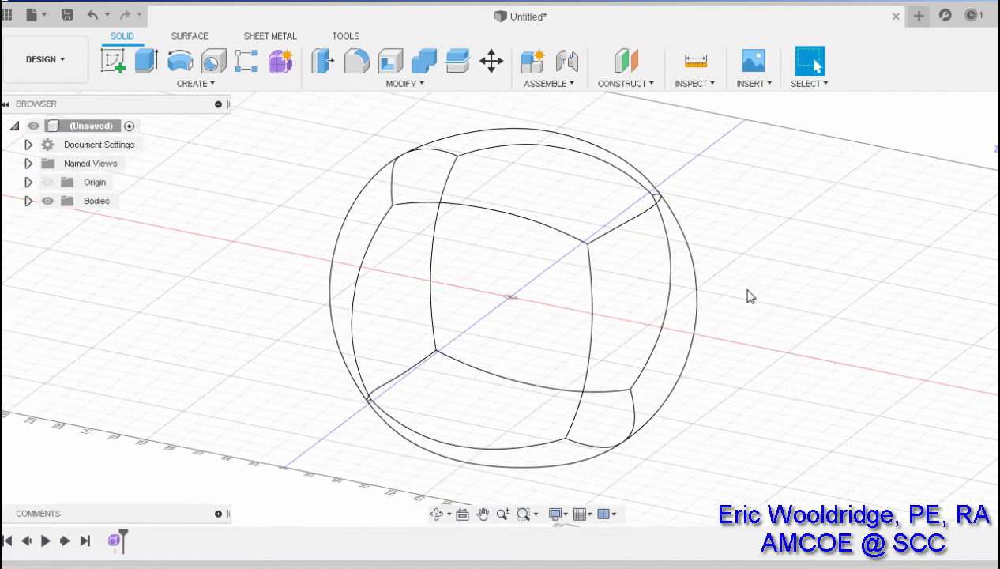
pyautogui.moveTo(751, 297)
pyautogui.keyDown('shift'); pyautogui.mouseDown(button='middle')
pyautogui.moveTo(710, 279)
pyautogui.moveTo(746, 296)
pyautogui.mouseUp(button='middle'); pyautogui.keyUp('shift')
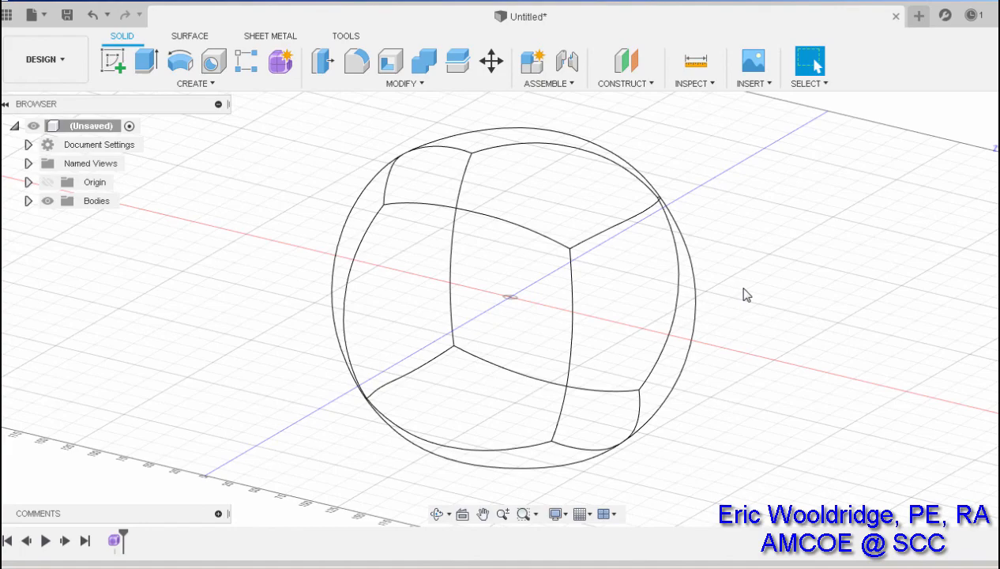
pyautogui.keyDown('shift'); pyautogui.moveTo(772, 215); pyautogui.dragTo(698, 175, button='middle'); pyautogui.keyUp('shift')
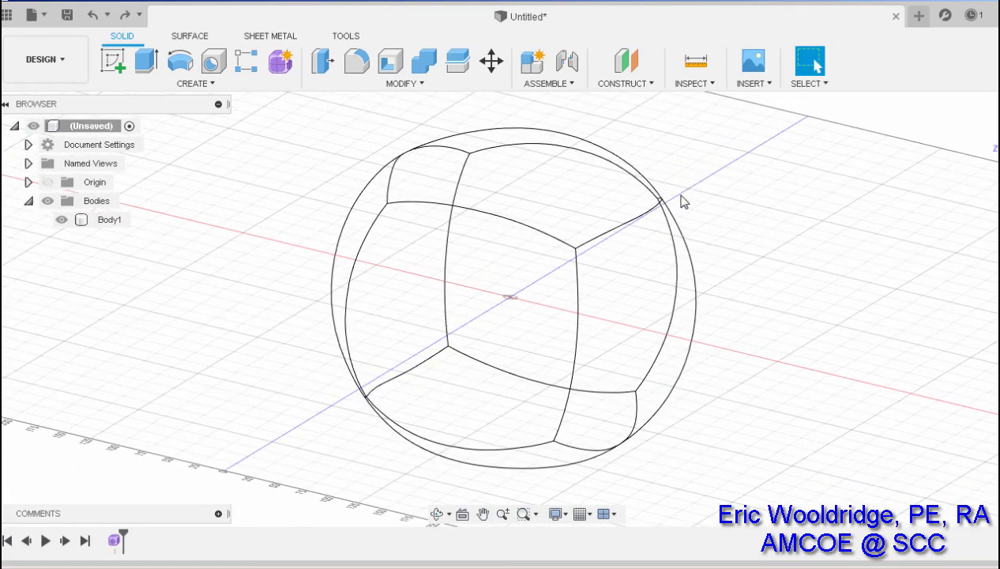
pyautogui.click(641, 210)
pyautogui.keyDown('shift'); pyautogui.moveTo(642, 209); pyautogui.dragTo(645, 225, button='middle'); pyautogui.keyUp('shift')
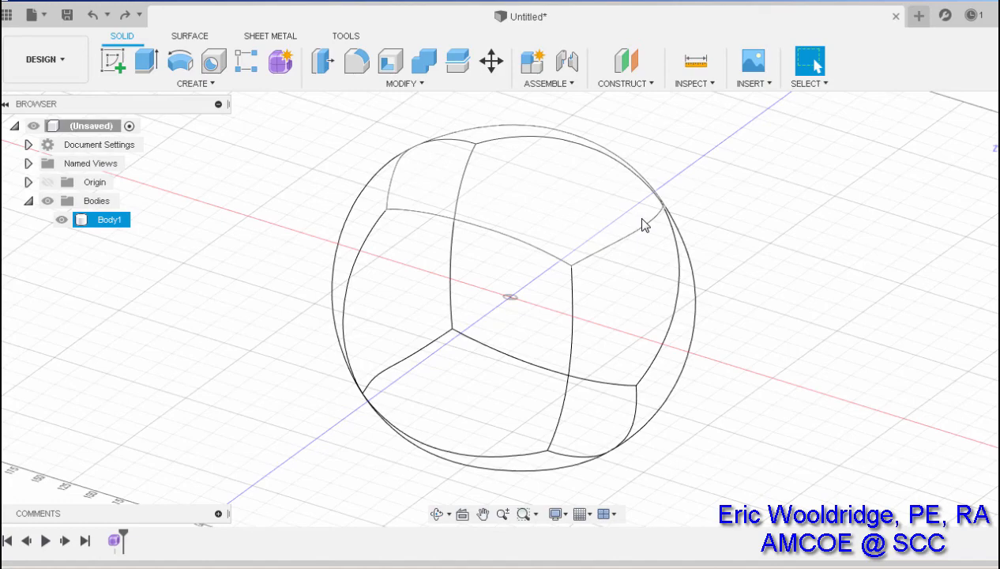
pyautogui.click(723, 211)
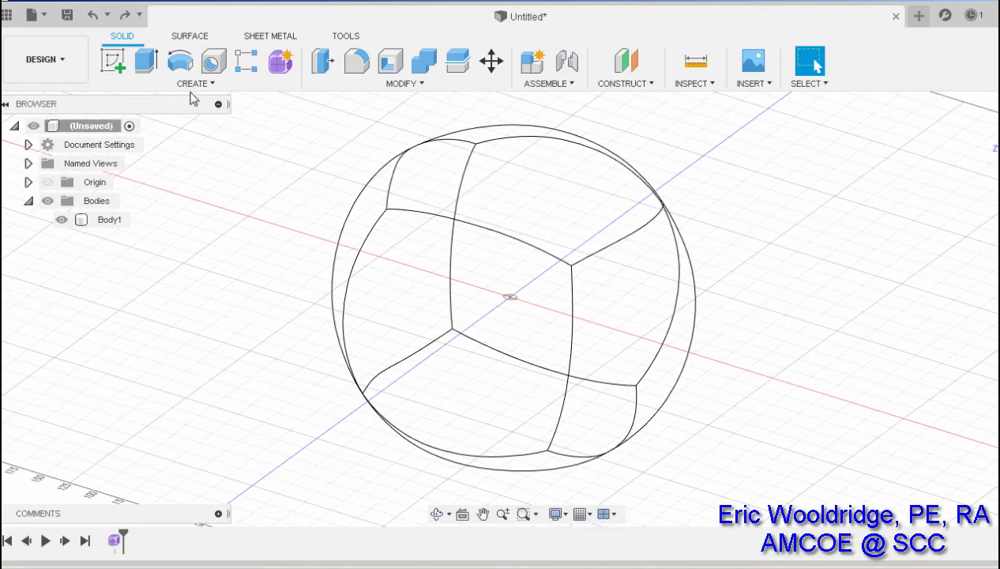
# Step: Start a sketch on the XY plane and run a fit point spline as the first eye's outer arch on the negative X side
pyautogui.click(113, 62)
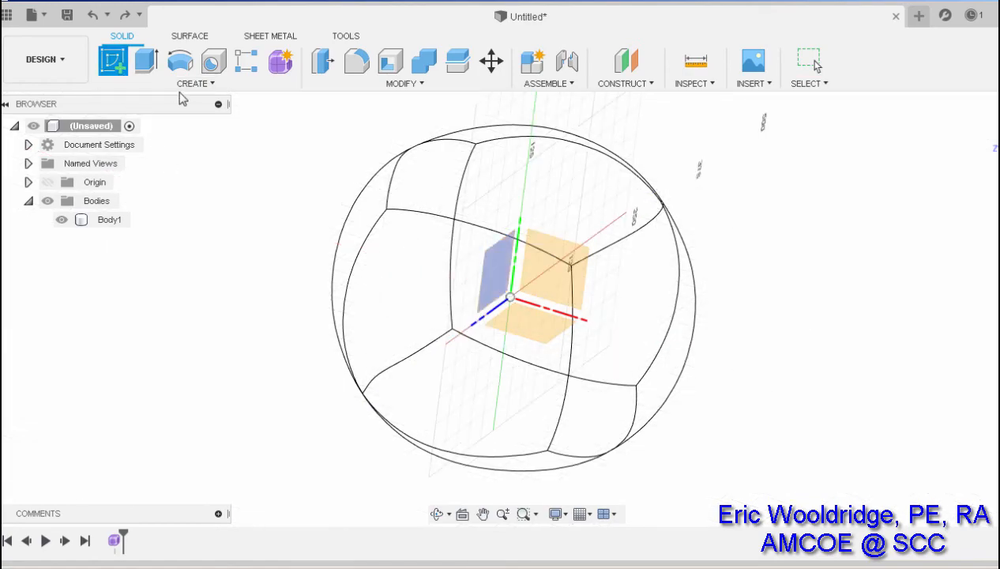
pyautogui.click(557, 292)
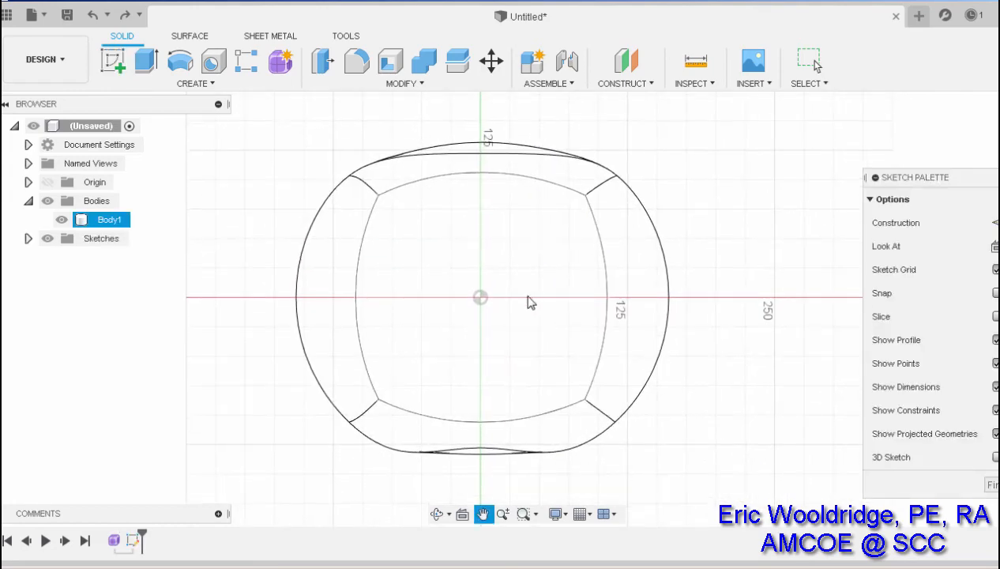
pyautogui.click(215, 63)
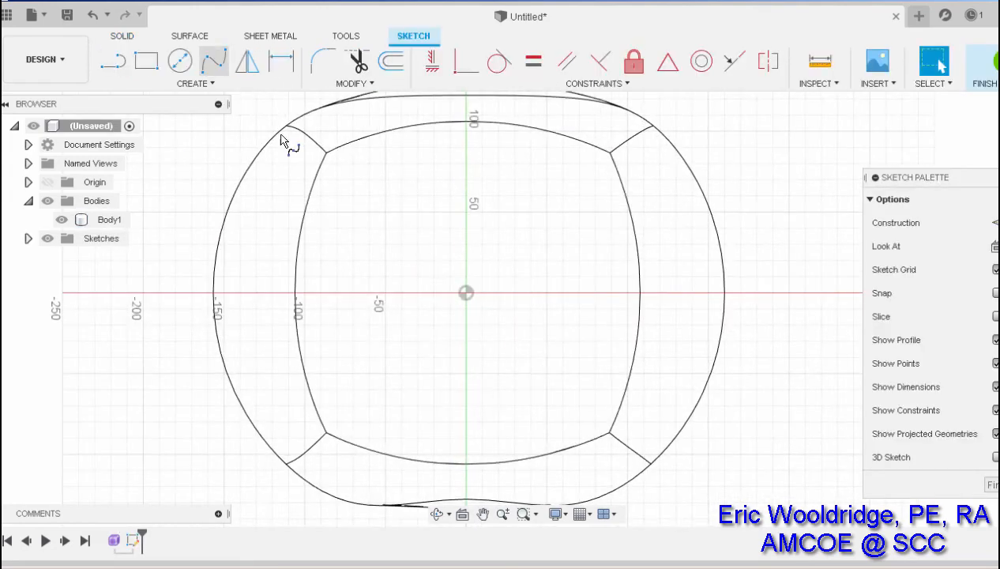
pyautogui.scroll(2, 397, 241)
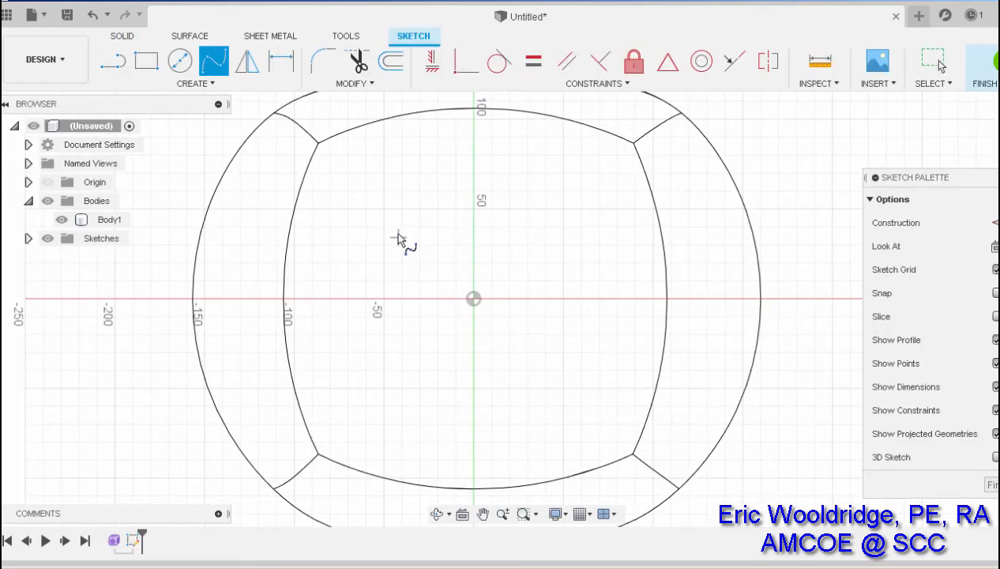
pyautogui.scroll(1, 350, 257)
pyautogui.click(340, 240)
pyautogui.click(334, 209)
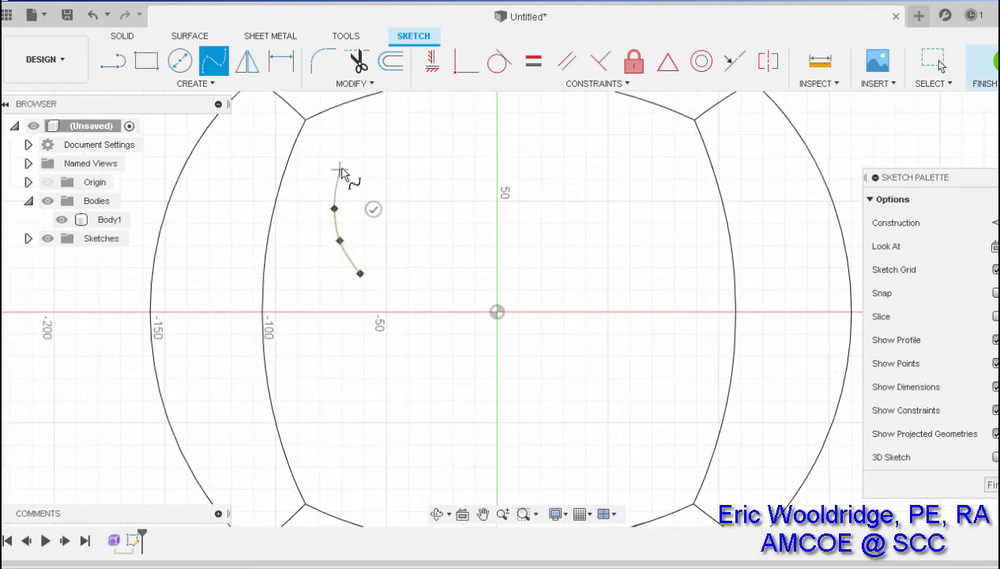
pyautogui.click(341, 168)
pyautogui.click(369, 146)
pyautogui.click(405, 146)
pyautogui.click(417, 168)
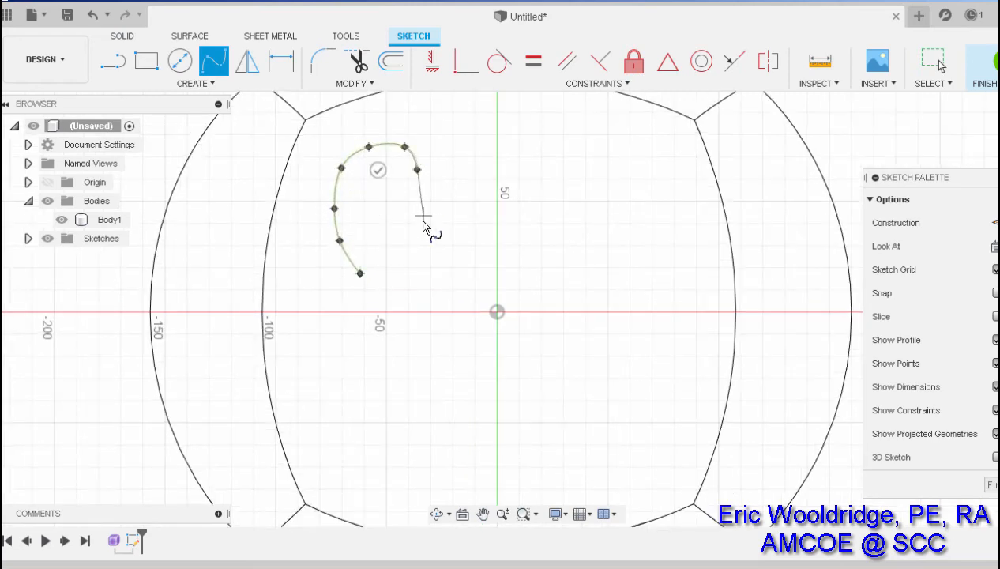
pyautogui.click(423, 223)
pyautogui.click(416, 248)
# Step: Continue the spline with a narrower inner arch and close it at its start, making the eye about 40 mm wide and 60 mm tall
pyautogui.scroll(4, 403, 231)
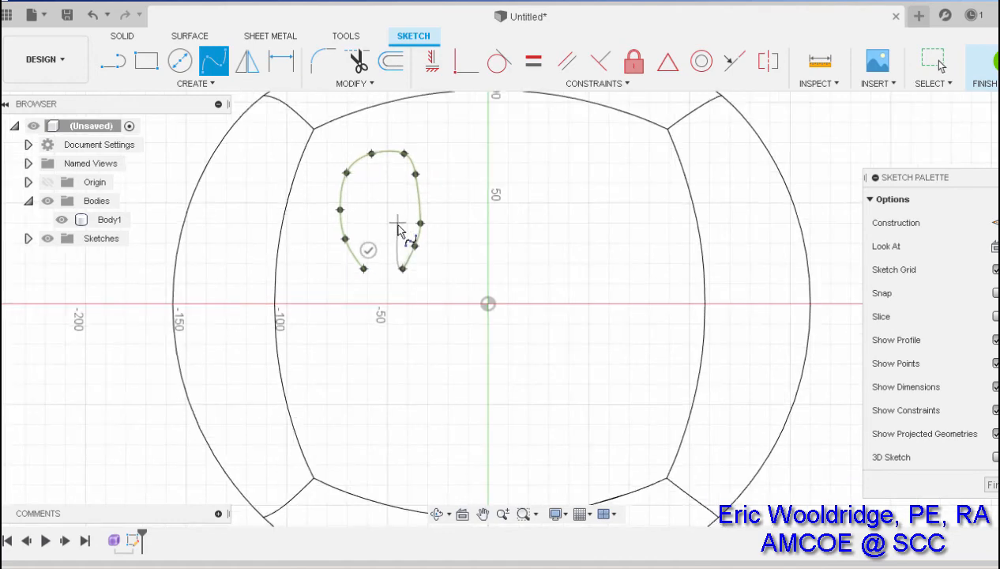
pyautogui.click(401, 263)
pyautogui.click(409, 209)
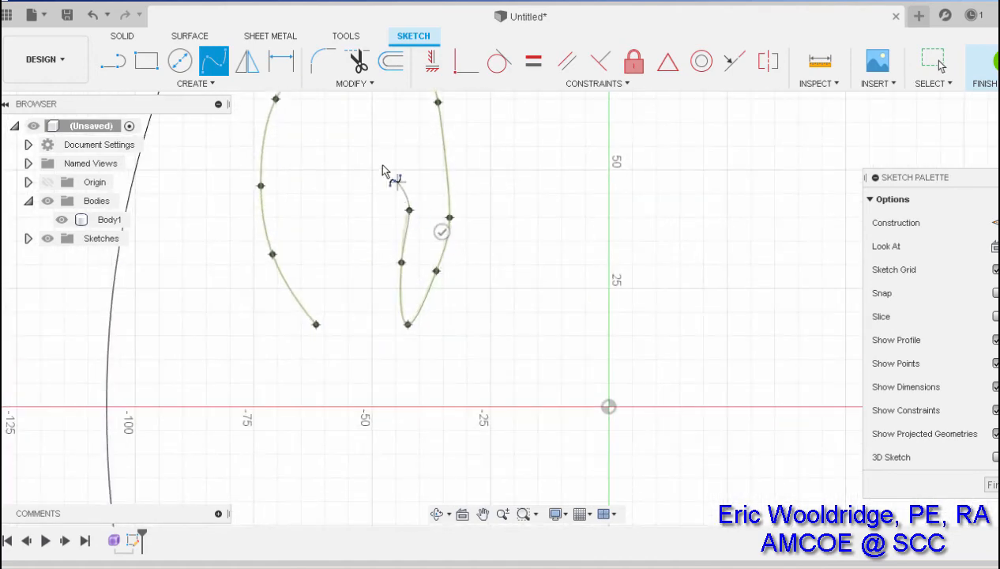
pyautogui.click(382, 165)
pyautogui.click(348, 156)
pyautogui.click(315, 206)
pyautogui.click(315, 245)
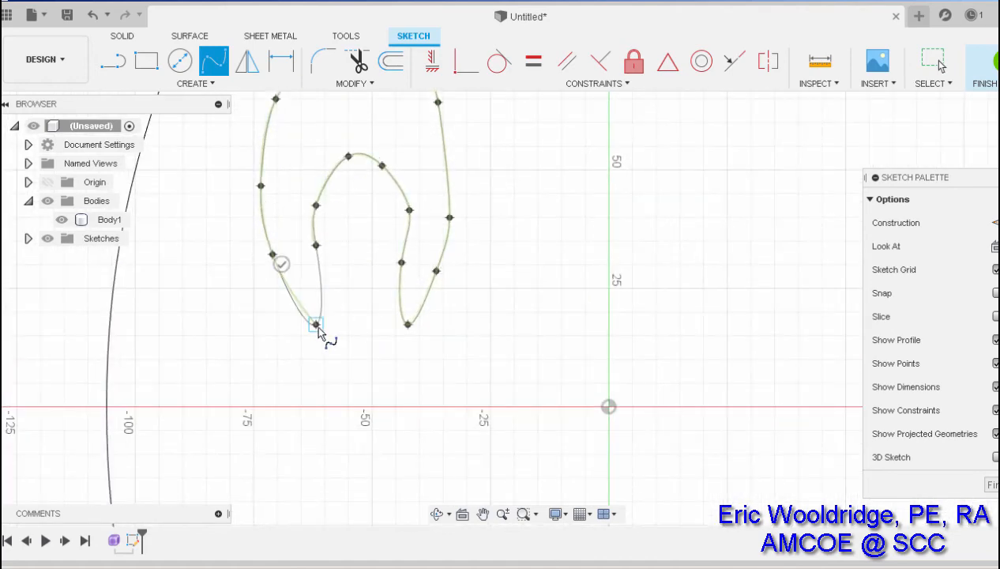
pyautogui.click(317, 325)
pyautogui.scroll(-3, 399, 304)
# Step: Run another fit point spline on the positive X side as the second eye's outer edge, sloping from its peak down beside the Y axis
pyautogui.moveTo(564, 265); pyautogui.dragTo(440, 277, button='middle')
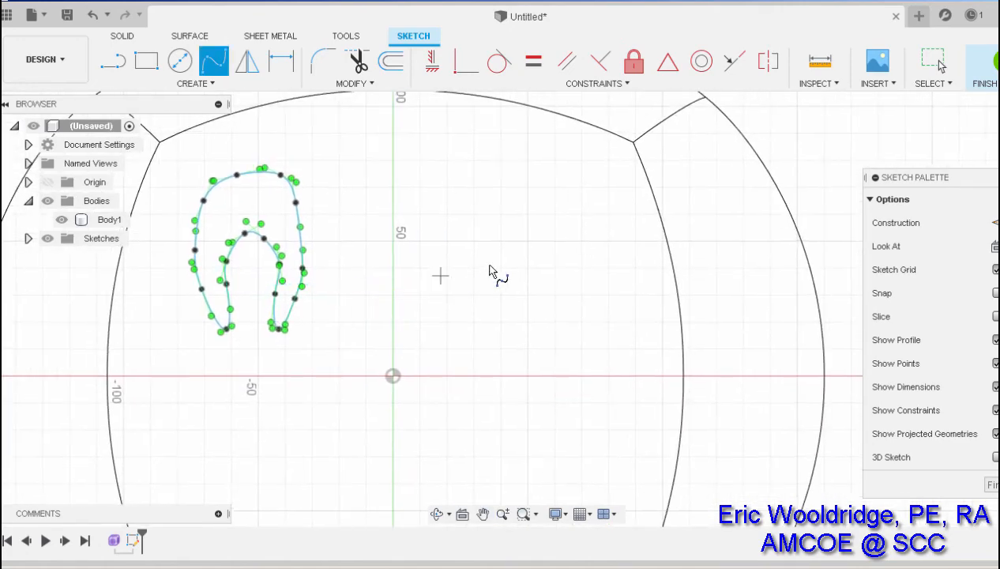
pyautogui.scroll(1, 489, 251)
pyautogui.click(555, 164)
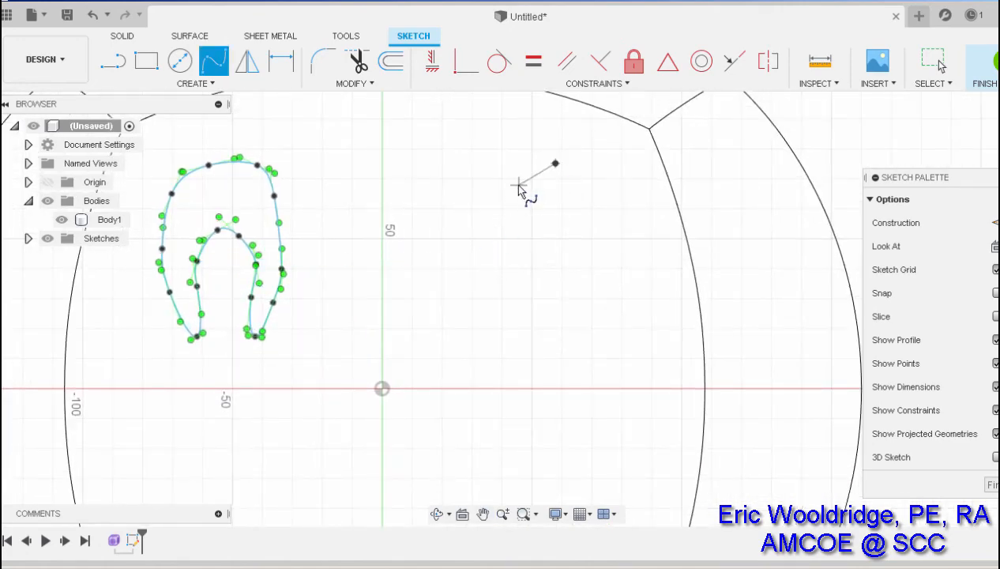
pyautogui.click(517, 184)
pyautogui.click(483, 201)
pyautogui.click(473, 223)
pyautogui.click(464, 272)
pyautogui.click(475, 332)
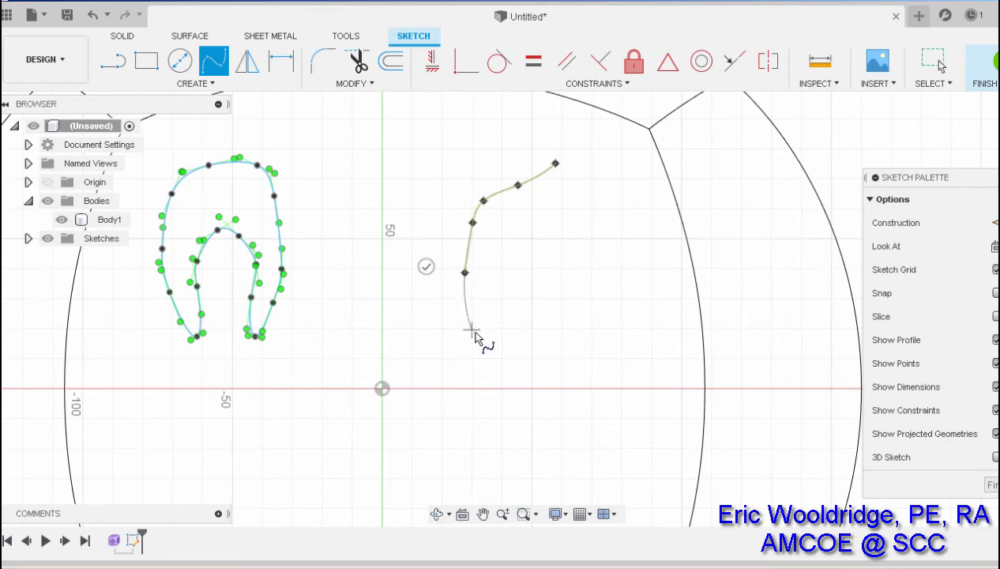
# Step: Continue the second eye's spline around an inner arch and close it at the peak, about 43 mm wide and 60 mm tall overall
pyautogui.click(499, 317)
pyautogui.click(494, 271)
pyautogui.click(505, 240)
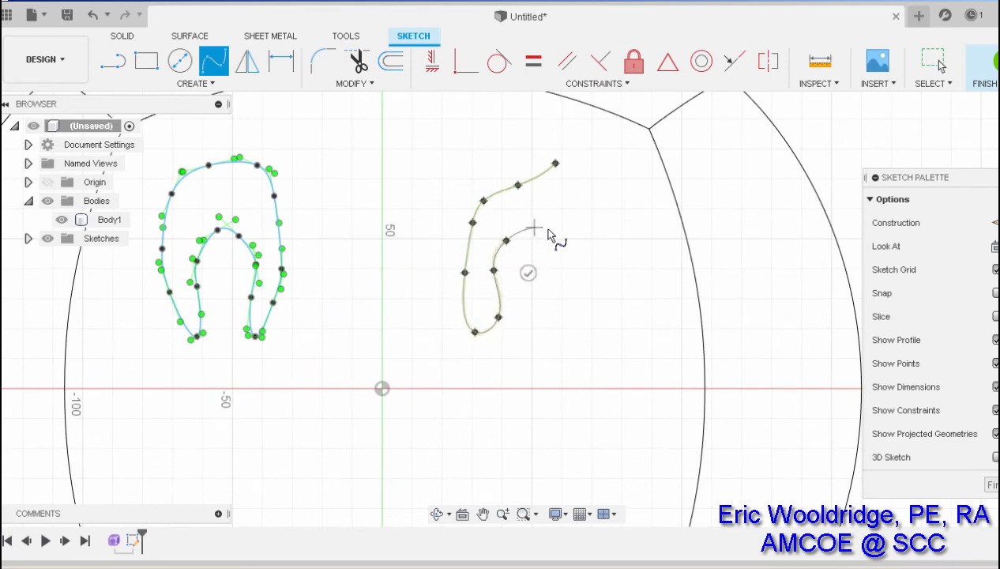
pyautogui.click(556, 243)
pyautogui.click(556, 294)
pyautogui.click(539, 336)
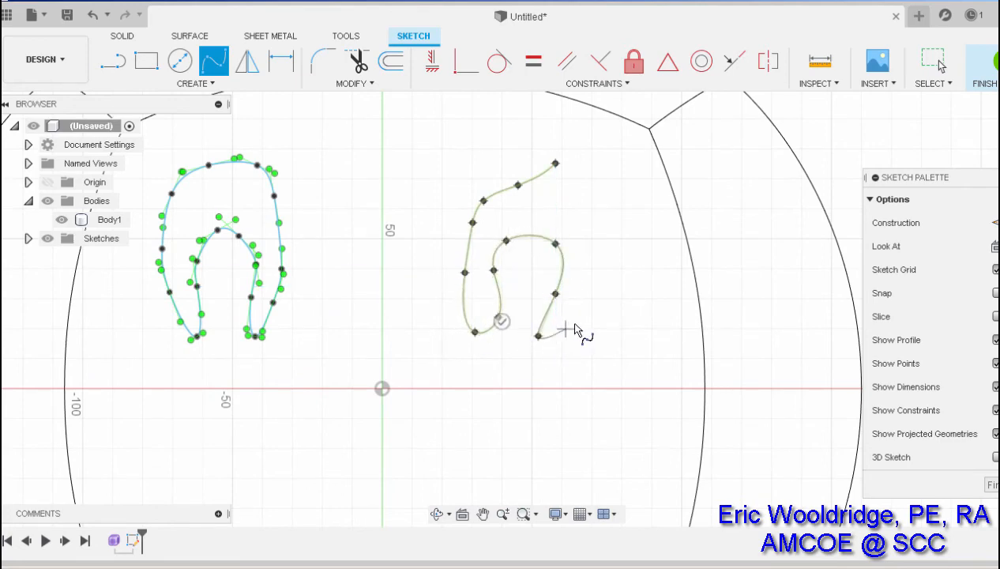
pyautogui.click(570, 325)
pyautogui.click(587, 301)
pyautogui.click(592, 249)
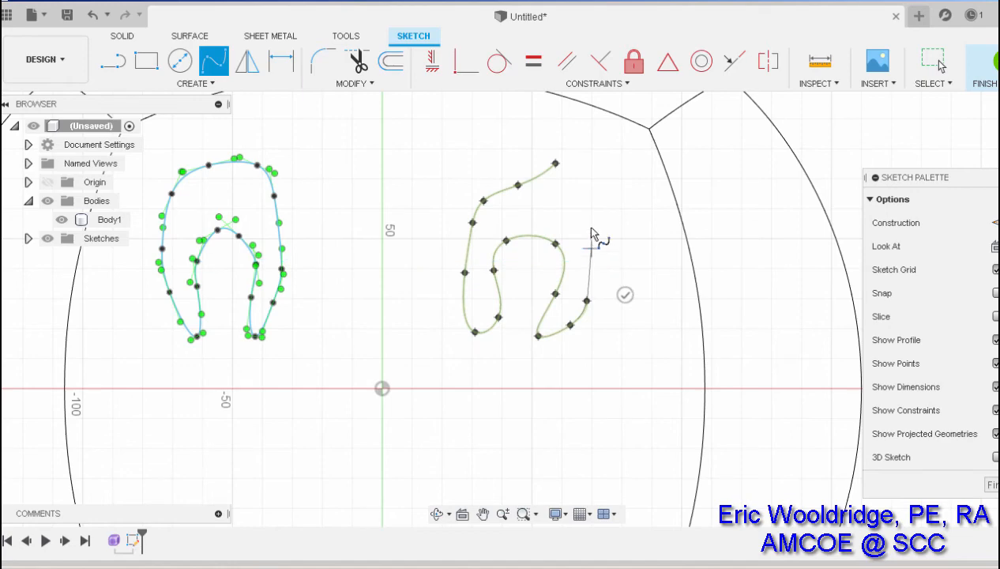
pyautogui.click(556, 164)
pyautogui.scroll(-3, 524, 277)
pyautogui.moveTo(458, 382); pyautogui.dragTo(454, 294, button='middle')
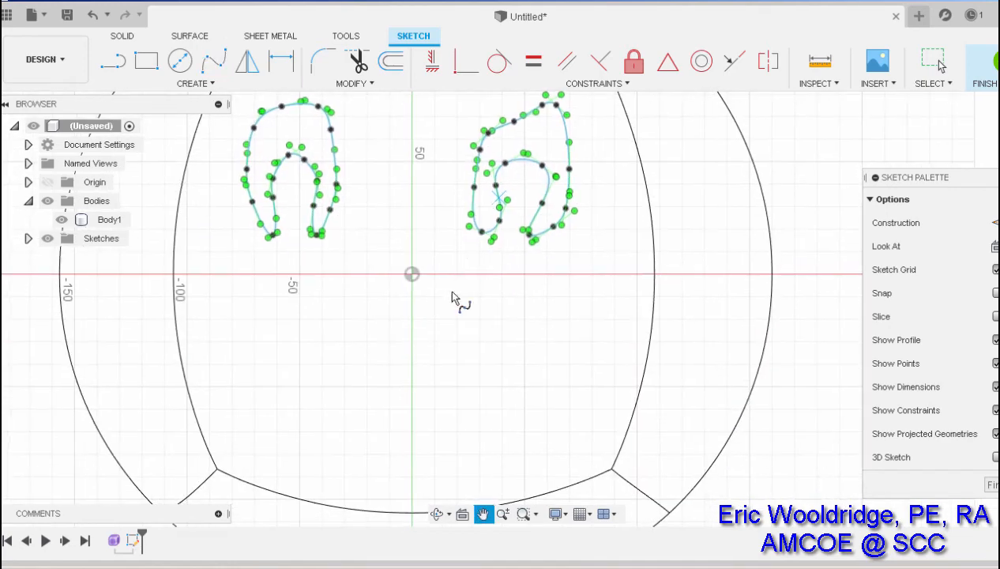
pyautogui.scroll(2, 339, 363)
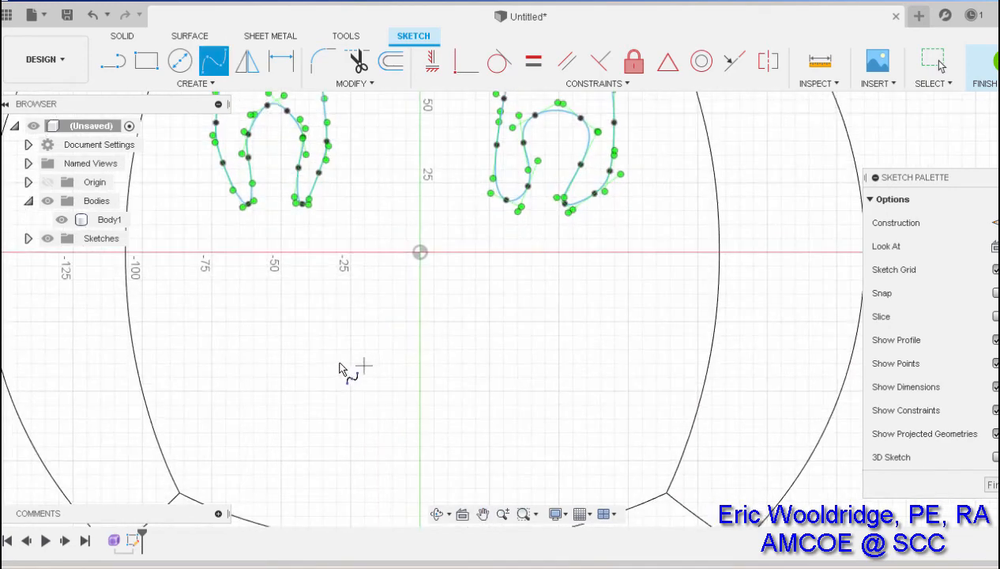
pyautogui.click(226, 311)
pyautogui.click(268, 349)
pyautogui.click(315, 376)
pyautogui.click(379, 396)
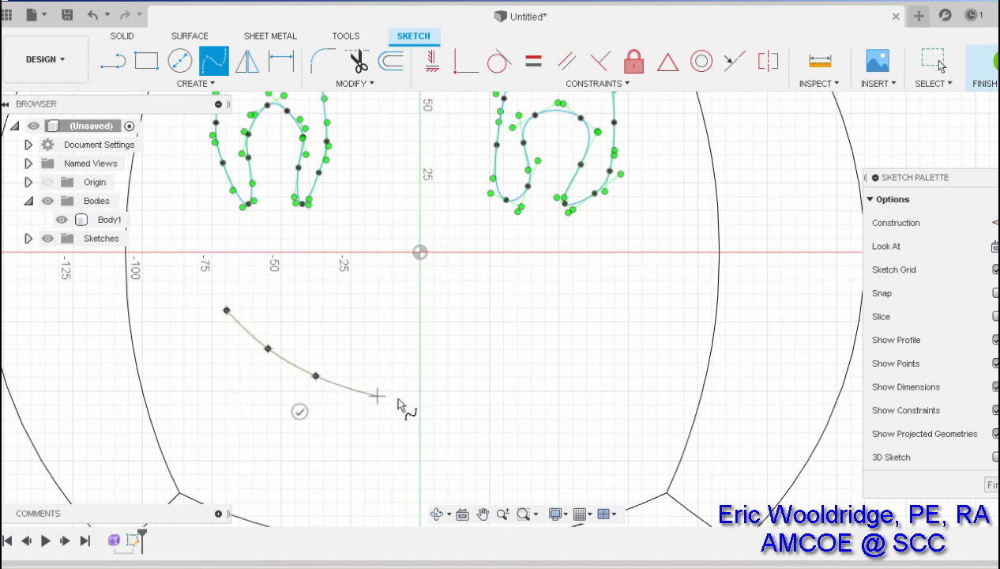
pyautogui.click(474, 401)
pyautogui.click(532, 384)
pyautogui.click(570, 348)
pyautogui.click(614, 310)
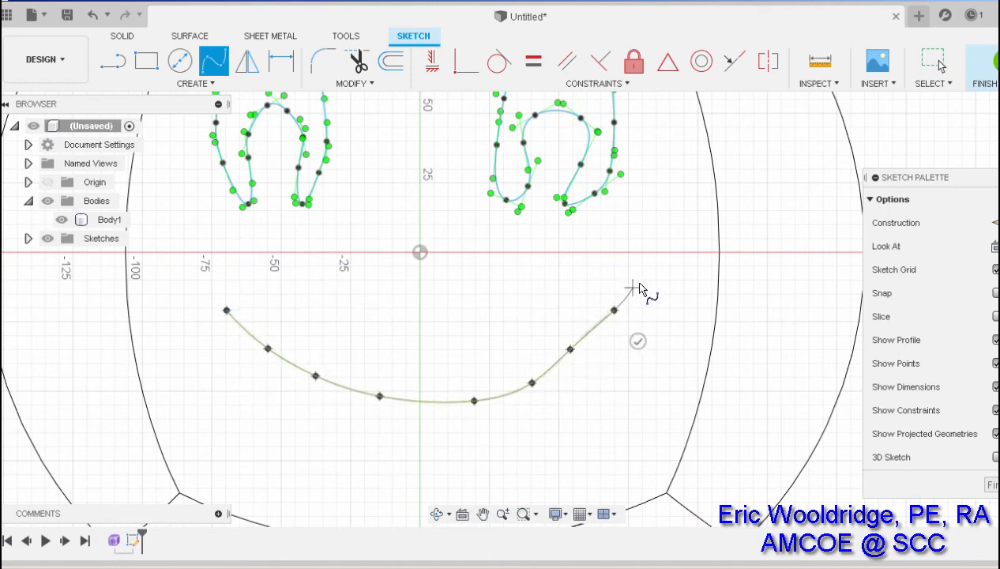
pyautogui.click(581, 406)
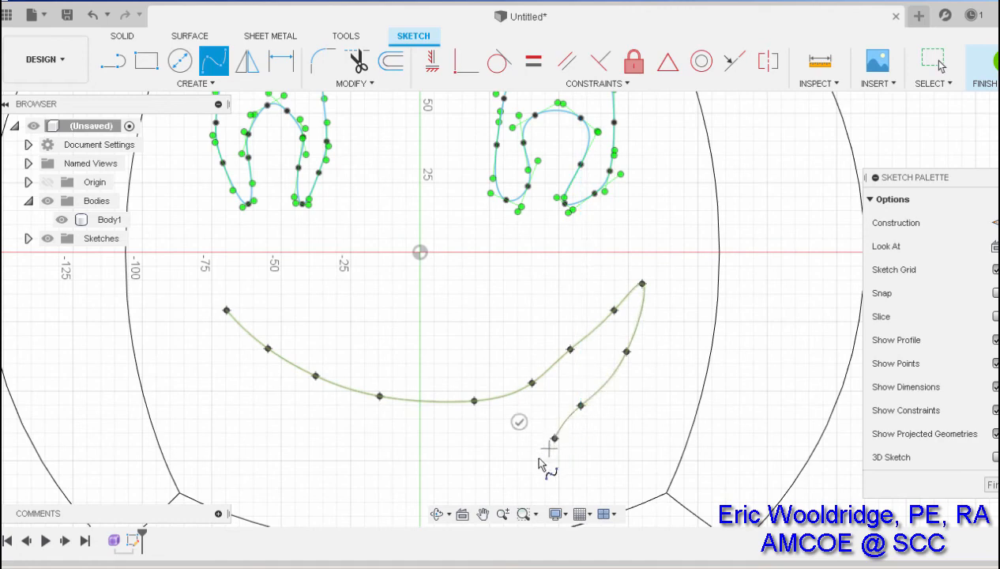
pyautogui.click(555, 438)
pyautogui.click(500, 437)
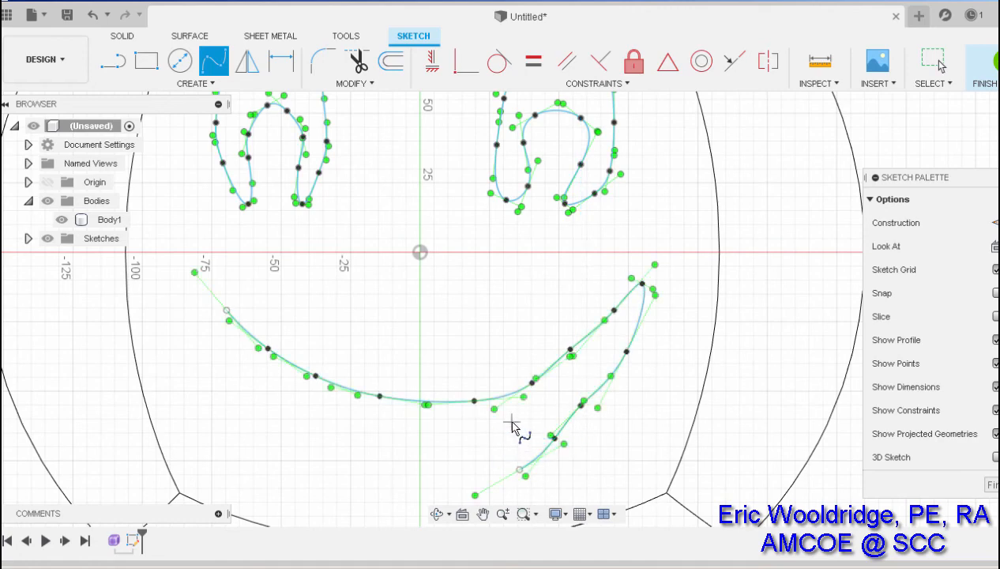
pyautogui.press('Escape')
pyautogui.doubleClick(518, 454)
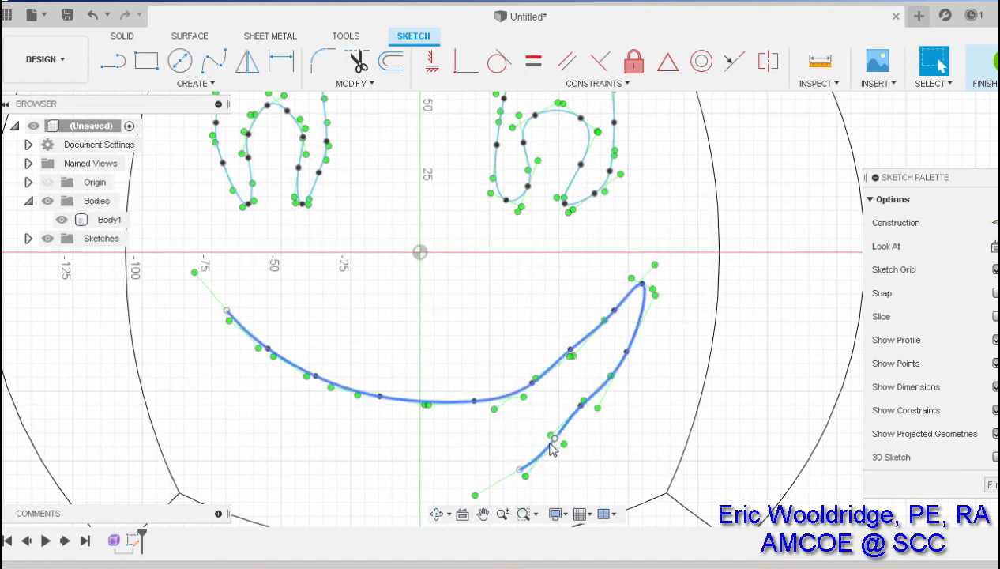
pyautogui.press('Delete')
# Step: Run a fit point spline about 150 mm wide below the X axis as the upward-curving upper edge of a smiling mouth
pyautogui.click(212, 67)
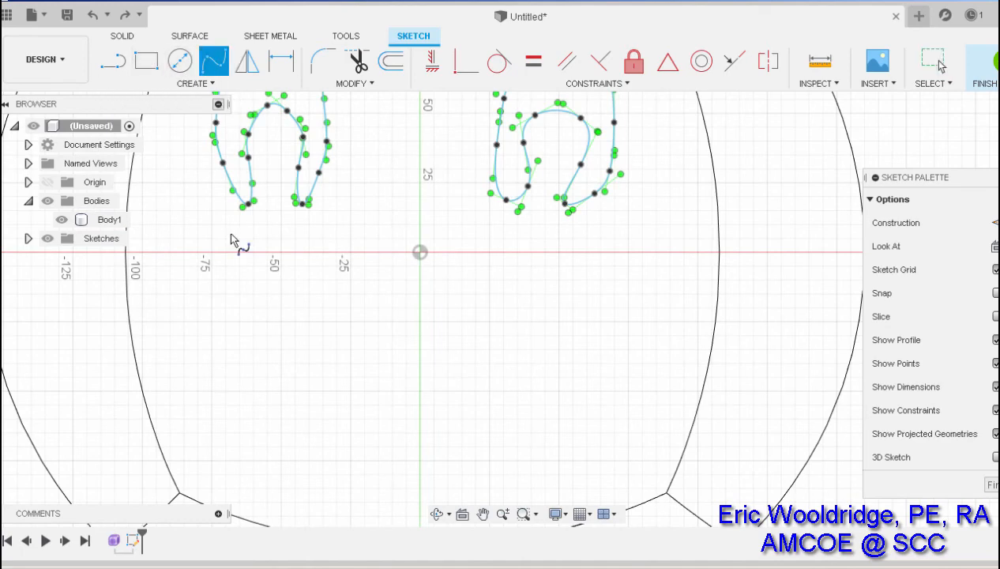
pyautogui.click(270, 353)
pyautogui.click(331, 382)
pyautogui.click(402, 398)
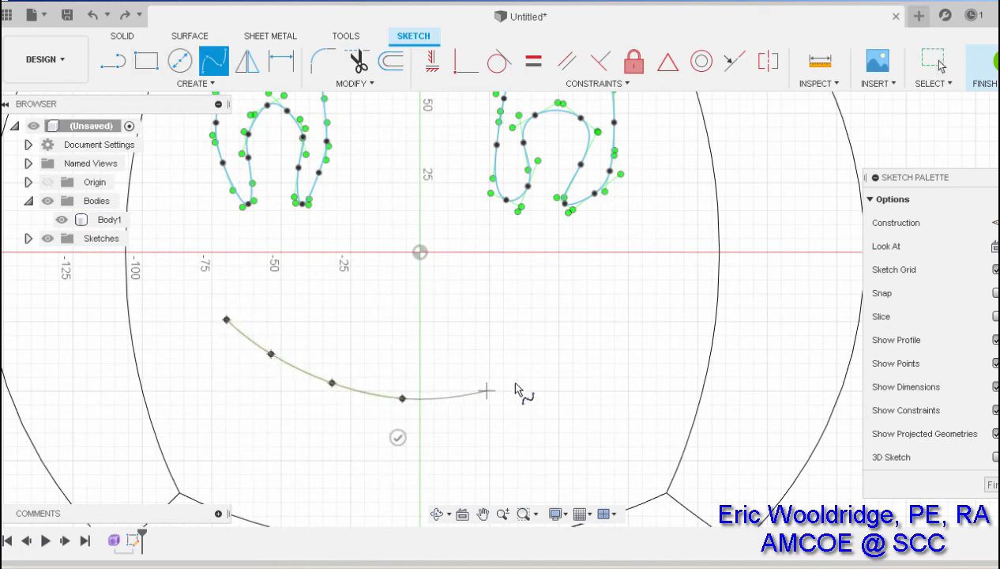
pyautogui.click(487, 390)
pyautogui.click(570, 363)
pyautogui.click(643, 307)
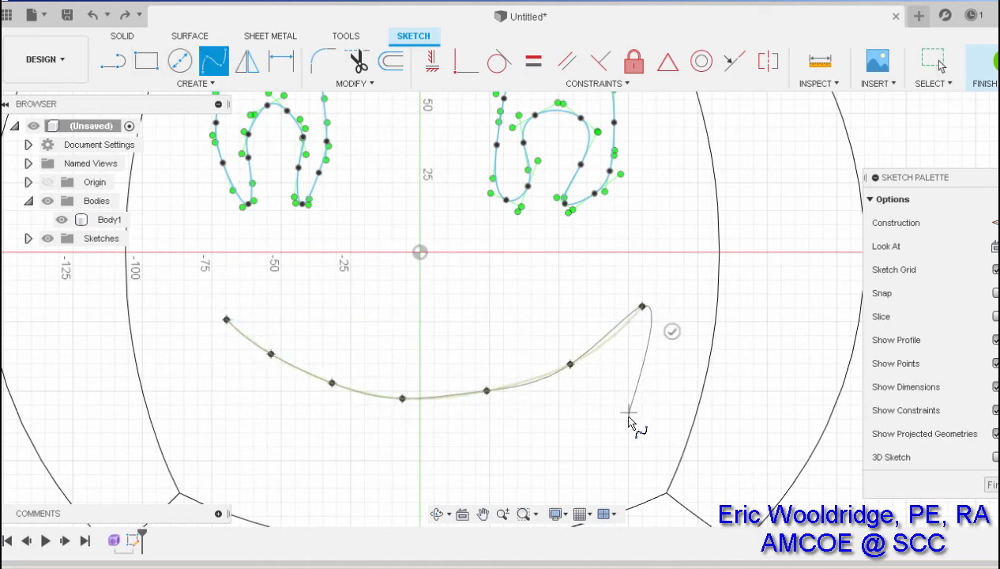
# Step: Continue the mouth spline down from its positive X corner and around a small tooth-shaped notch in the lower edge
pyautogui.click(627, 417)
pyautogui.click(588, 454)
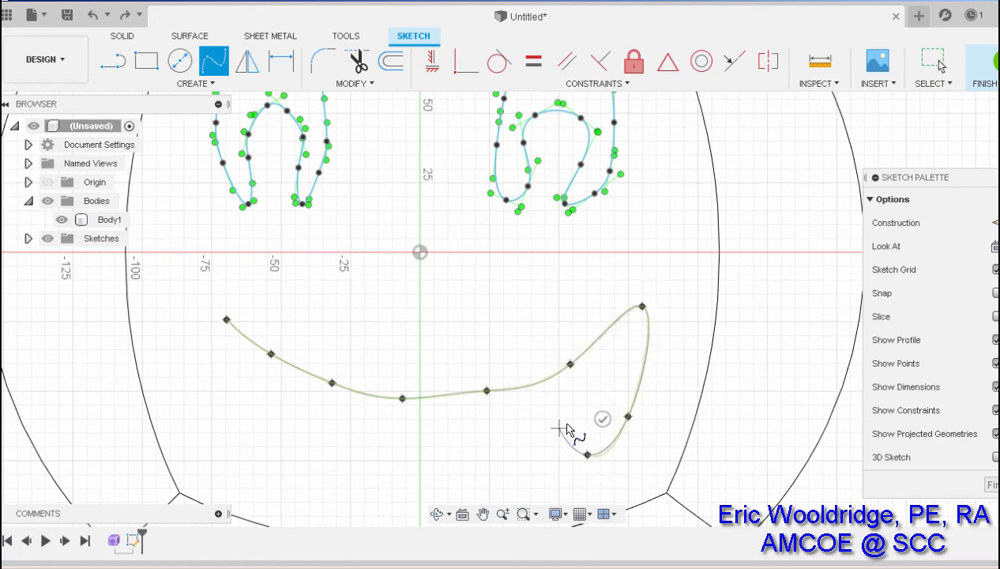
pyautogui.click(568, 422)
pyautogui.click(541, 419)
pyautogui.click(527, 431)
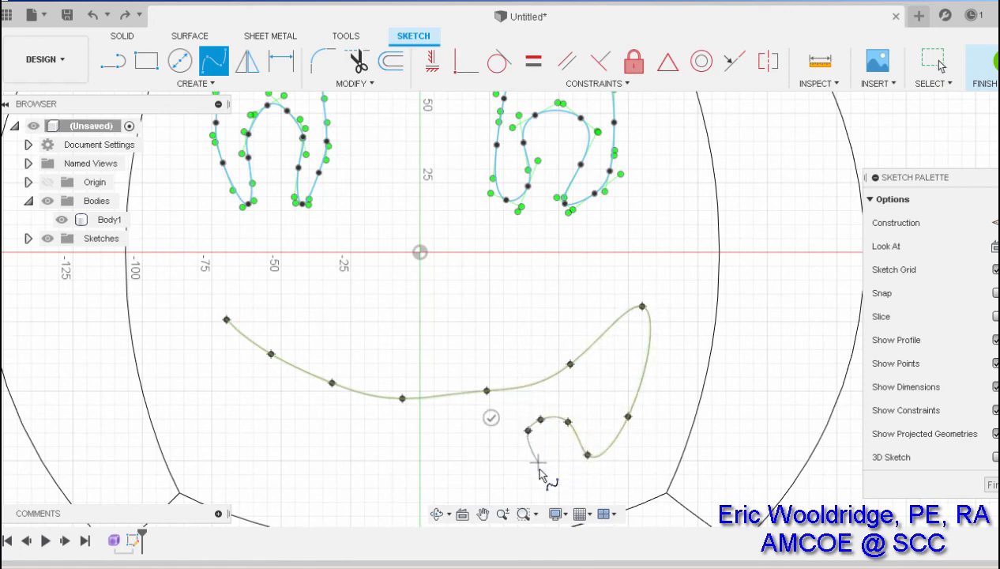
pyautogui.click(540, 473)
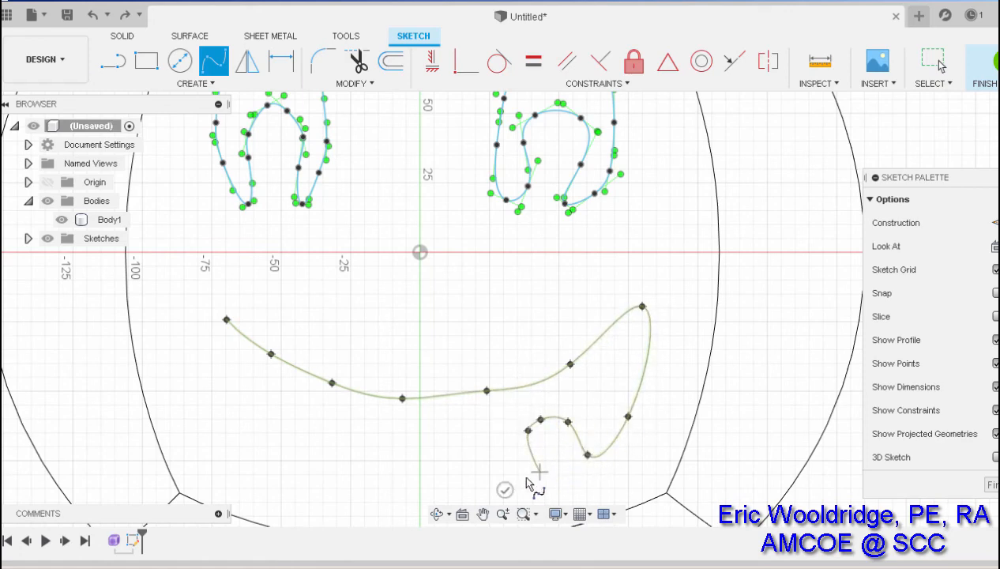
# Step: Continue the spline along the mouth's curved lower edge to the negative X corner and close it at its start point
pyautogui.click(474, 487)
pyautogui.click(379, 491)
pyautogui.click(337, 483)
pyautogui.click(281, 455)
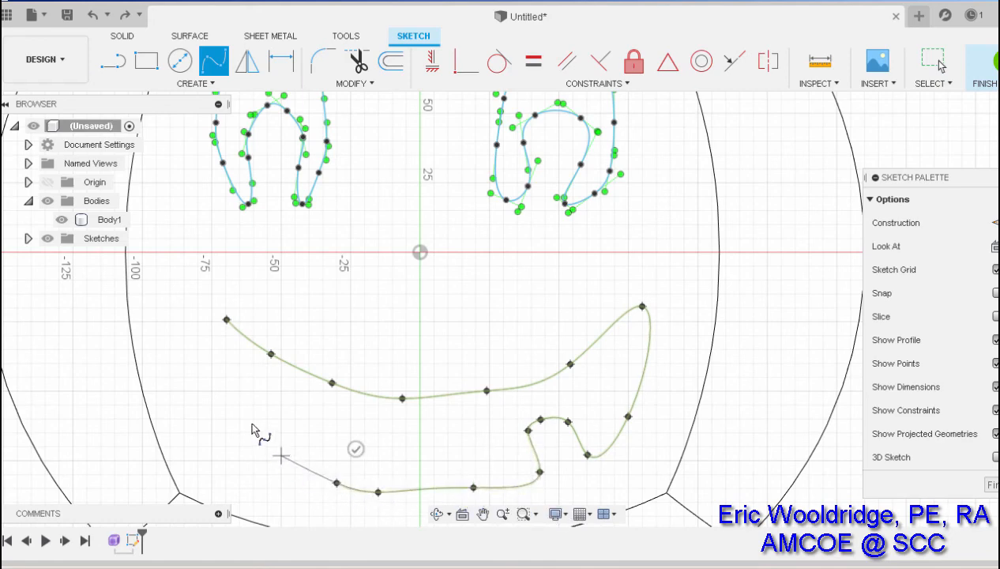
pyautogui.click(251, 423)
pyautogui.click(227, 374)
pyautogui.click(226, 320)
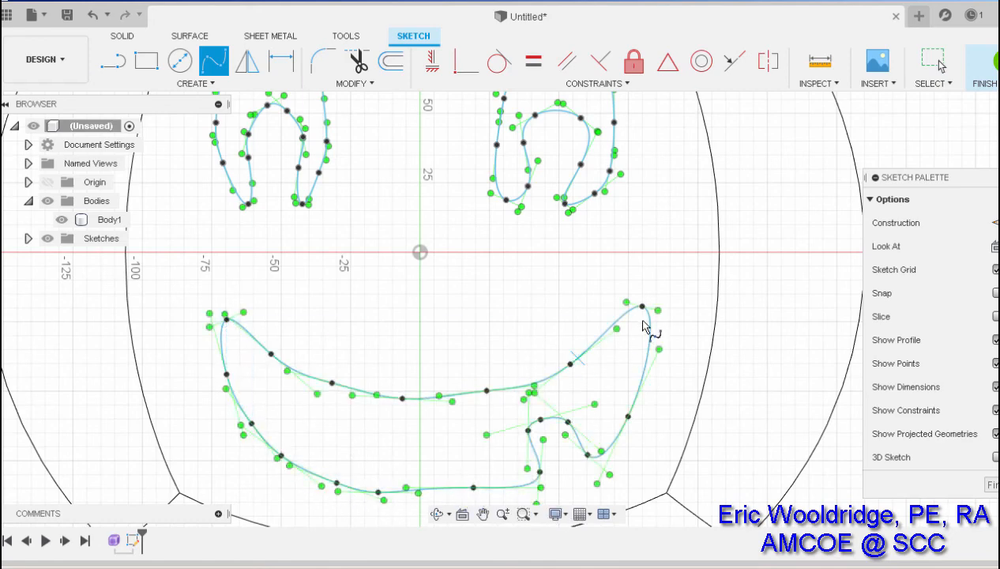
pyautogui.scroll(-1, 624, 357)
pyautogui.scroll(-2, 518, 279)
pyautogui.scroll(6, 569, 260)
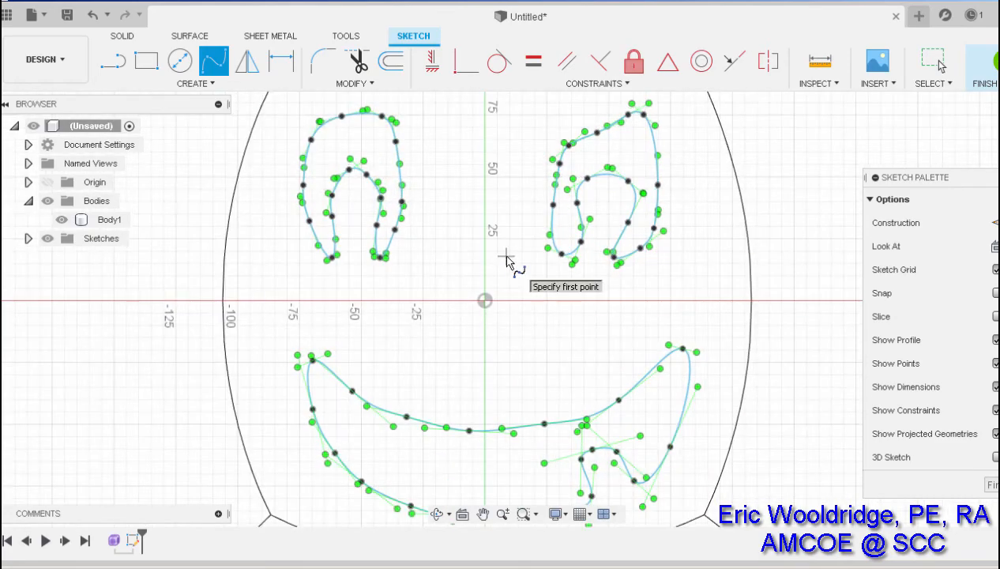
pyautogui.click(227, 60)
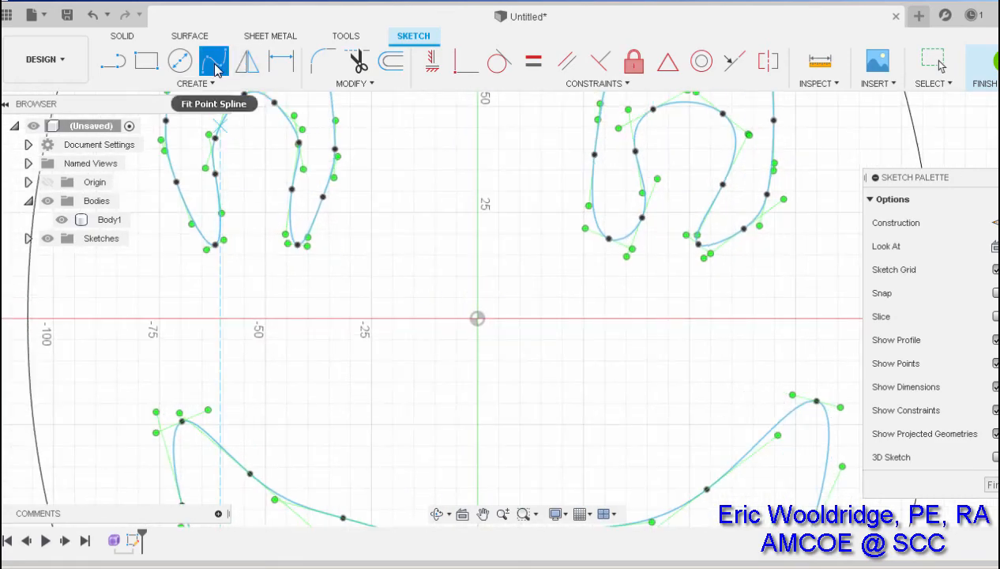
pyautogui.click(448, 283)
pyautogui.click(402, 358)
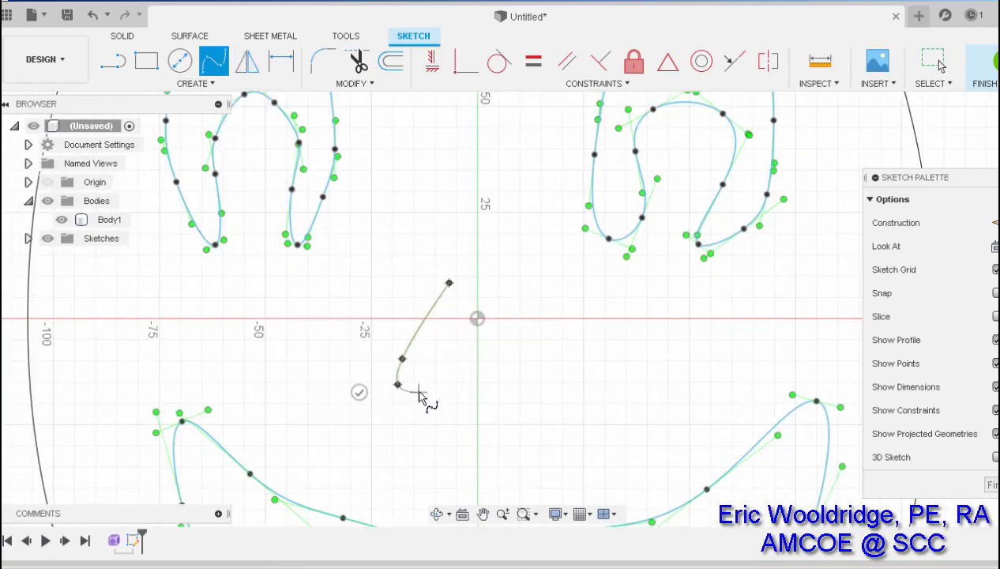
pyautogui.press('Escape')
# Step: Draw a closed six-sided nose from lines, about 34 mm wide and 34 mm tall, between the eyes and mouth, and finish the sketch
pyautogui.click(113, 61)
pyautogui.click(430, 278)
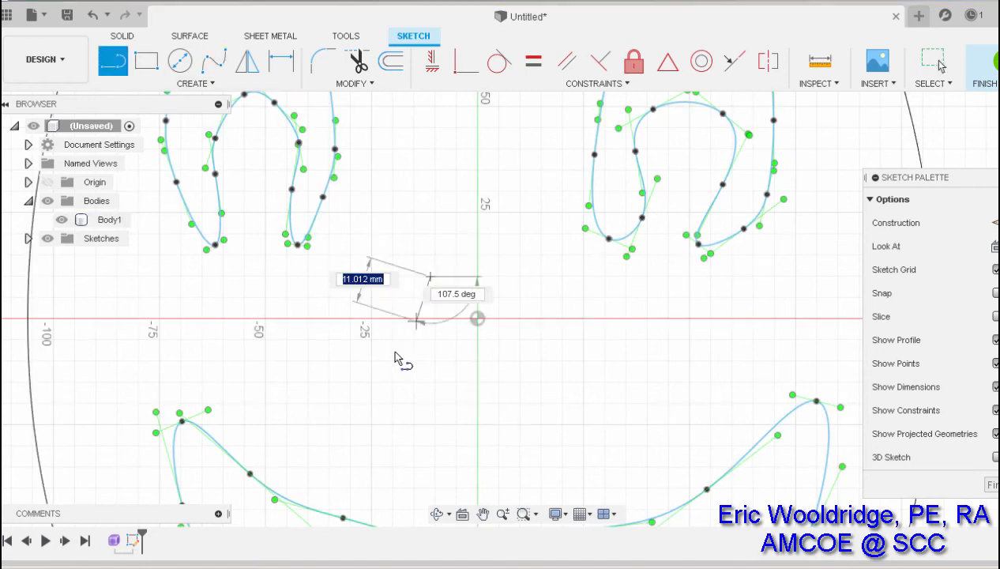
pyautogui.click(379, 387)
pyautogui.click(431, 416)
pyautogui.click(502, 417)
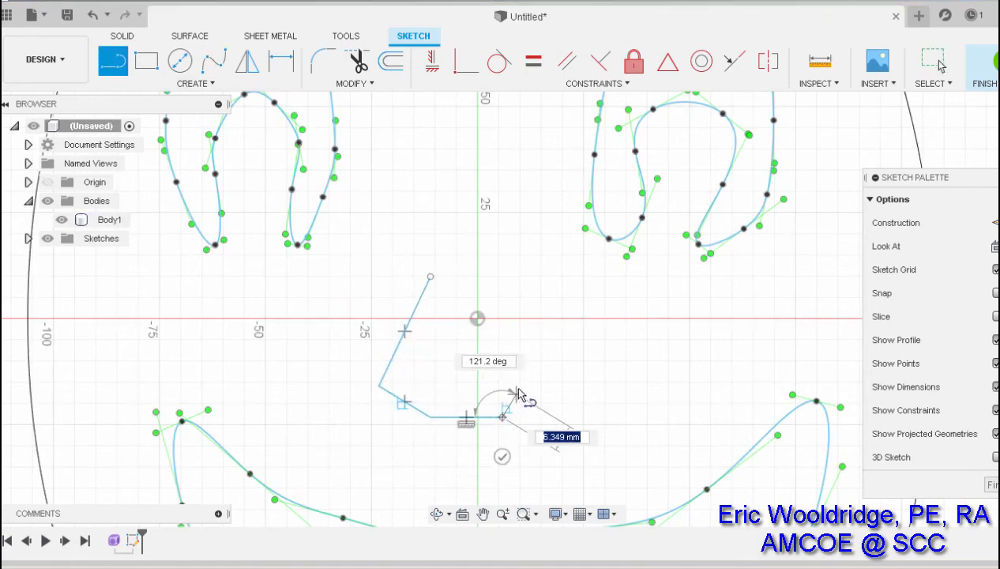
pyautogui.click(522, 387)
pyautogui.click(466, 270)
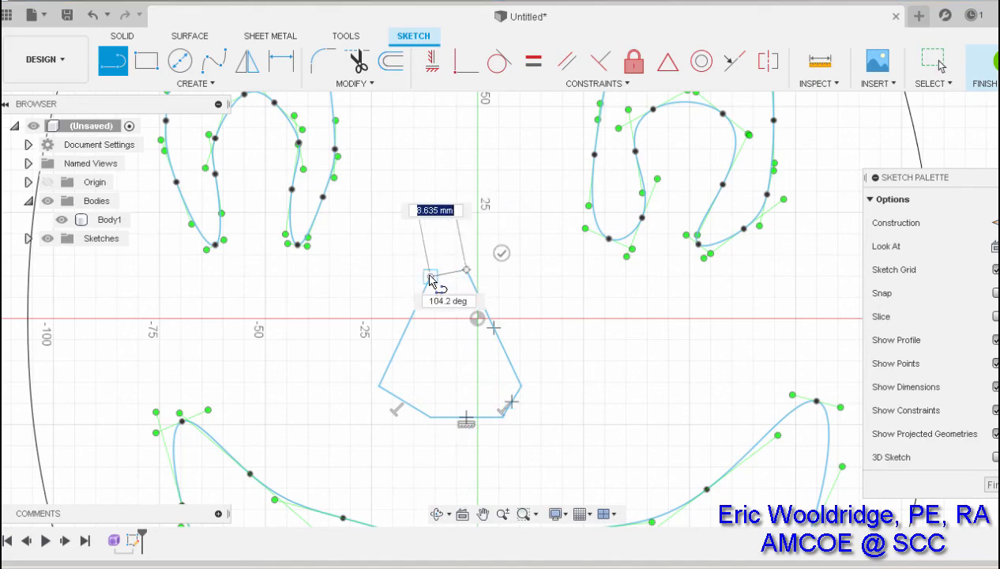
pyautogui.click(430, 278)
pyautogui.scroll(-3, 514, 350)
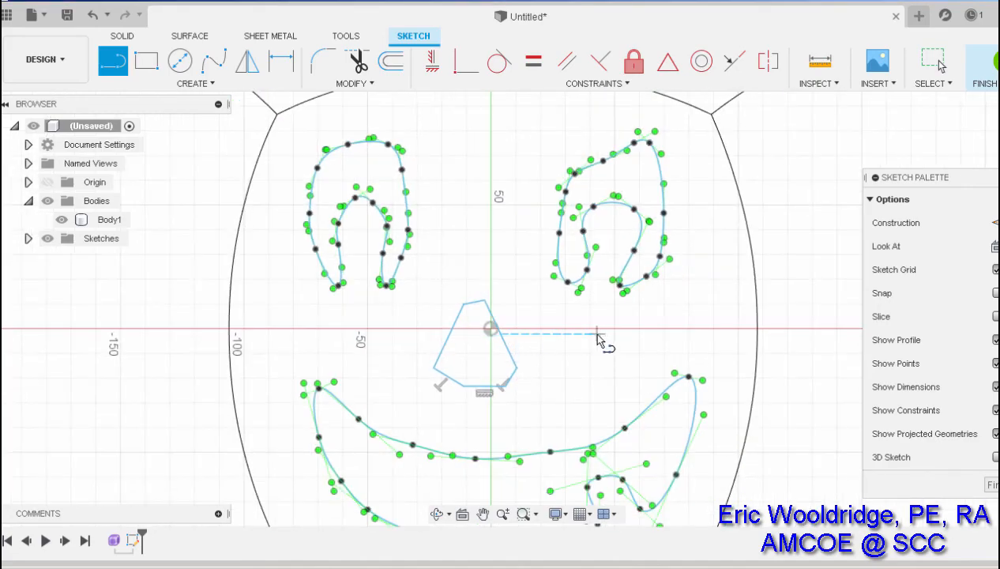
pyautogui.moveTo(621, 324)
pyautogui.keyDown('shift'); pyautogui.mouseDown(button='middle')
pyautogui.moveTo(584, 332)
pyautogui.moveTo(603, 340)
pyautogui.moveTo(591, 342)
pyautogui.mouseUp(button='middle'); pyautogui.keyUp('shift')
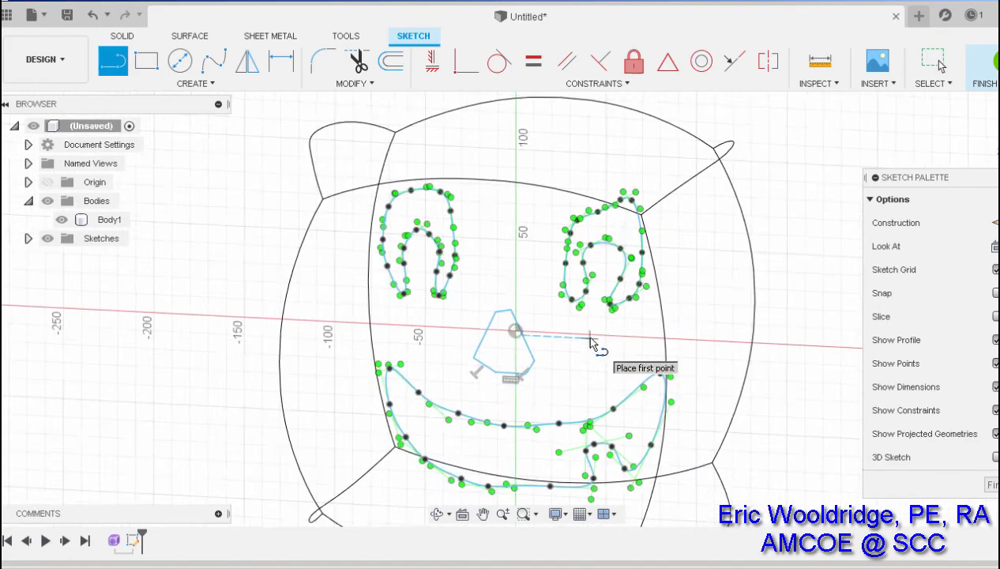
pyautogui.scroll(-2, 591, 342)
pyautogui.moveTo(686, 292)
pyautogui.keyDown('shift'); pyautogui.mouseDown(button='middle')
pyautogui.moveTo(674, 263)
pyautogui.moveTo(685, 316)
pyautogui.mouseUp(button='middle'); pyautogui.keyUp('shift')
pyautogui.click(991, 485)
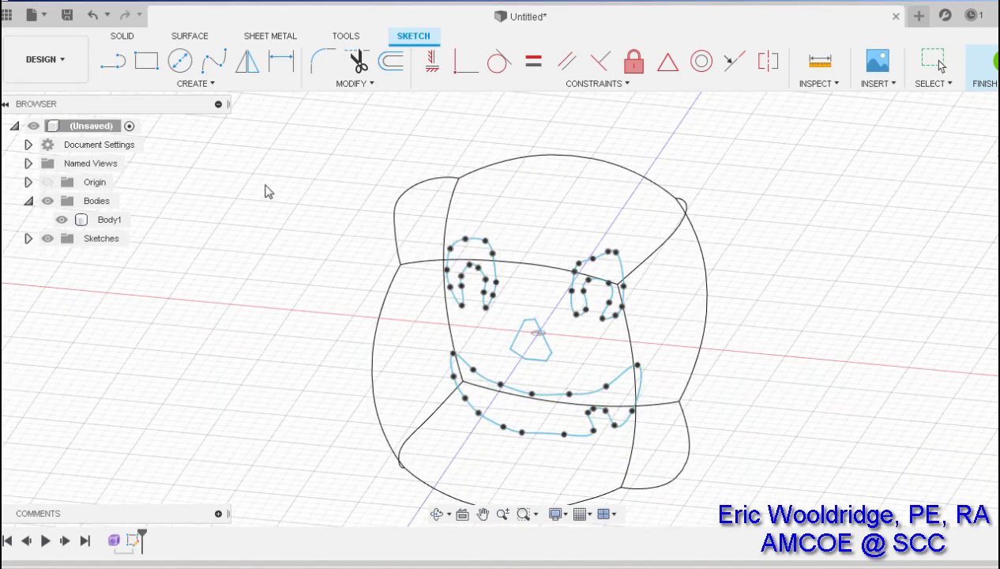
pyautogui.click(988, 68)
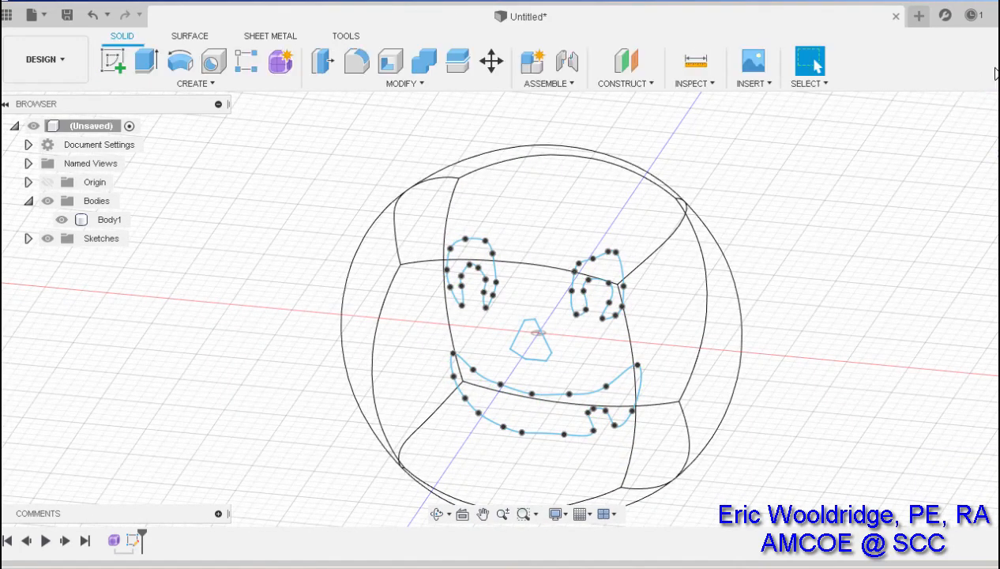
# Step: Extrude both eyes, the mouth and the nose 390 mm as a cut through the body's front, hiding the body while picking the mouth and nose
pyautogui.click(148, 63)
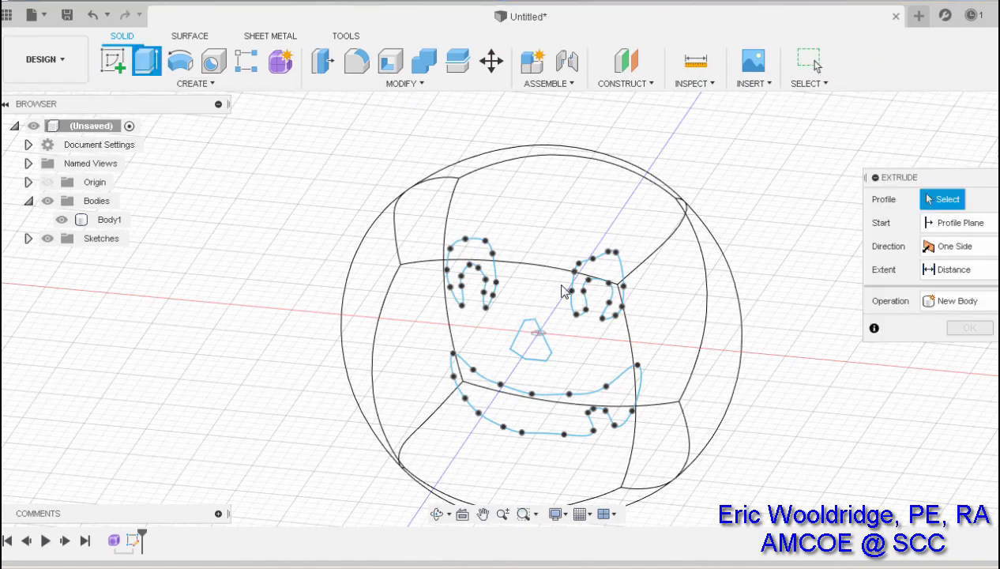
pyautogui.click(599, 269)
pyautogui.click(464, 259)
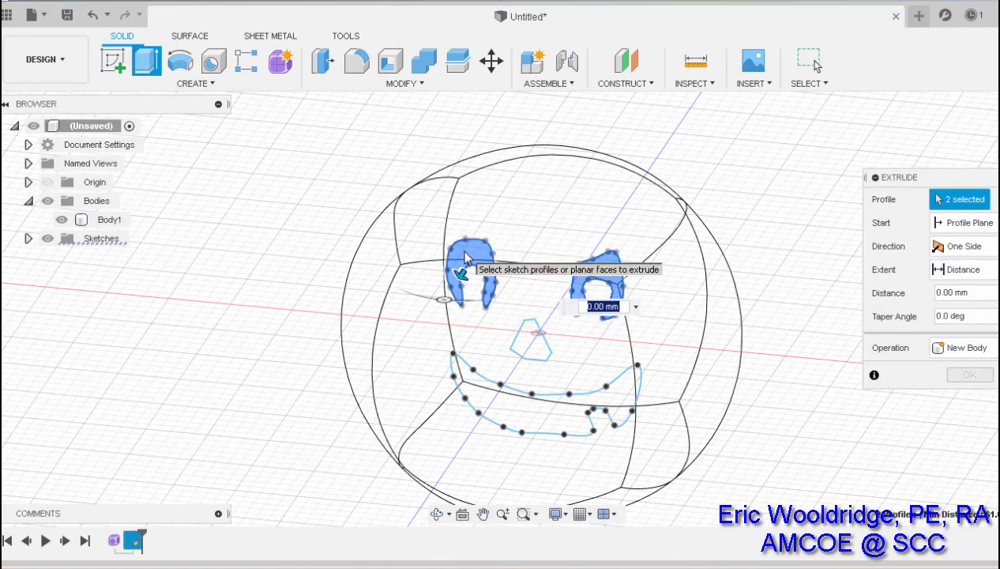
pyautogui.keyDown('shift'); pyautogui.moveTo(620, 440); pyautogui.dragTo(624, 404, button='middle'); pyautogui.keyUp('shift')
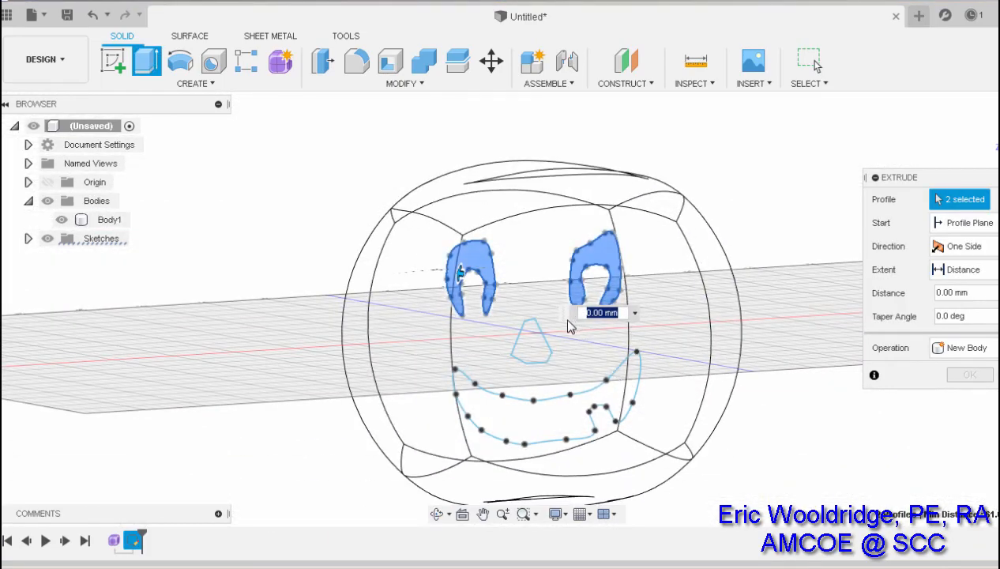
pyautogui.keyDown('shift'); pyautogui.moveTo(572, 327); pyautogui.dragTo(602, 409, button='middle'); pyautogui.keyUp('shift')
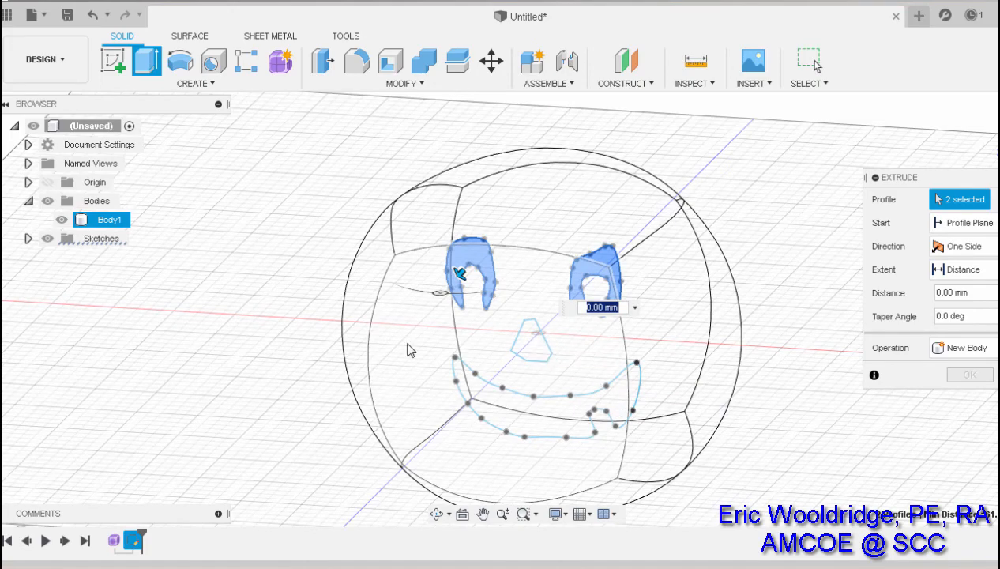
pyautogui.click(61, 221)
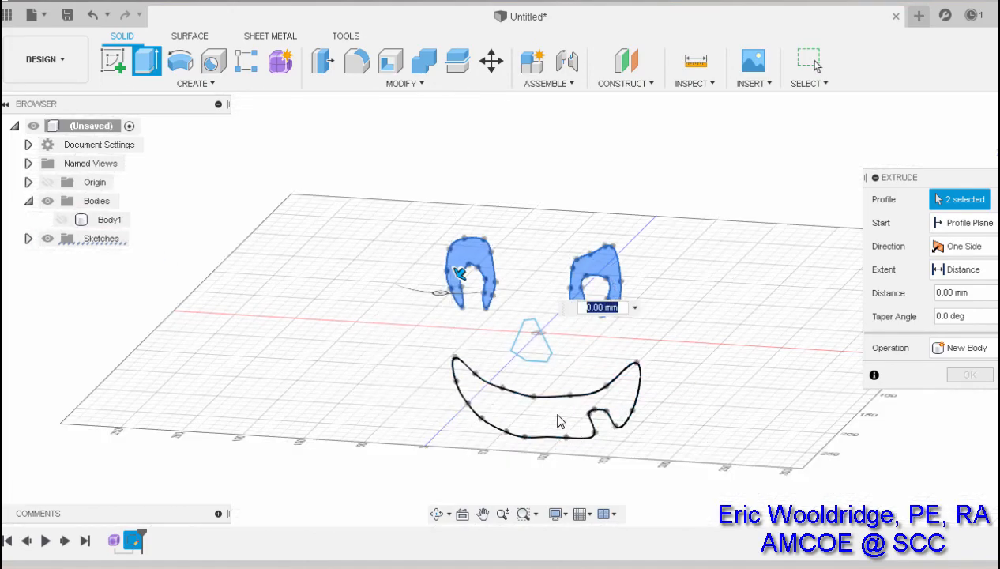
pyautogui.click(538, 404)
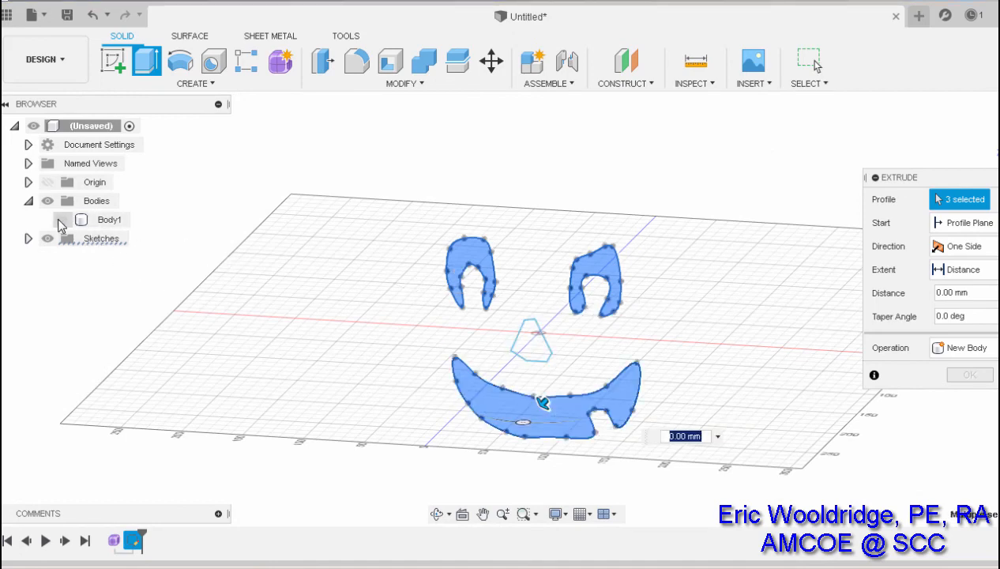
pyautogui.click(531, 343)
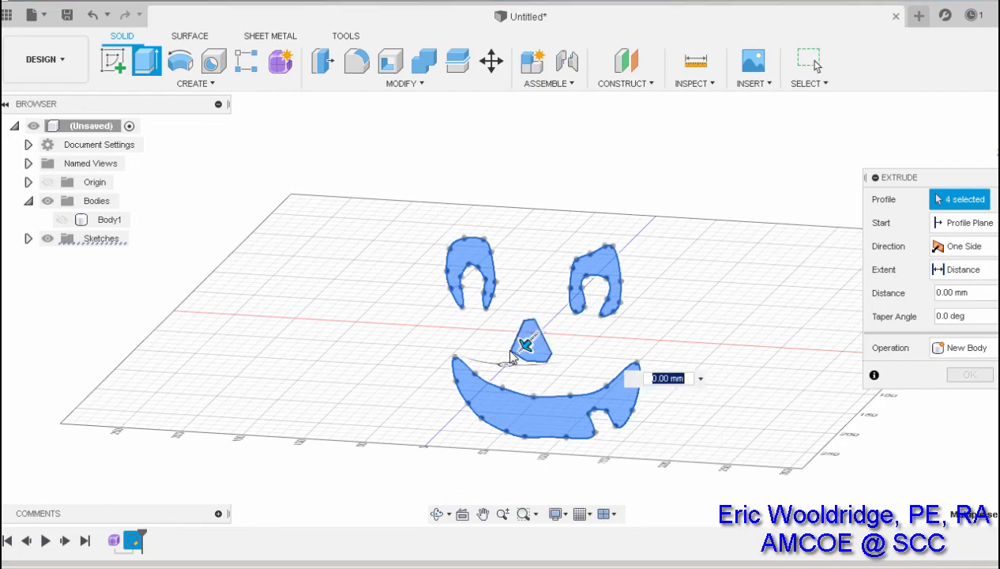
pyautogui.click(62, 220)
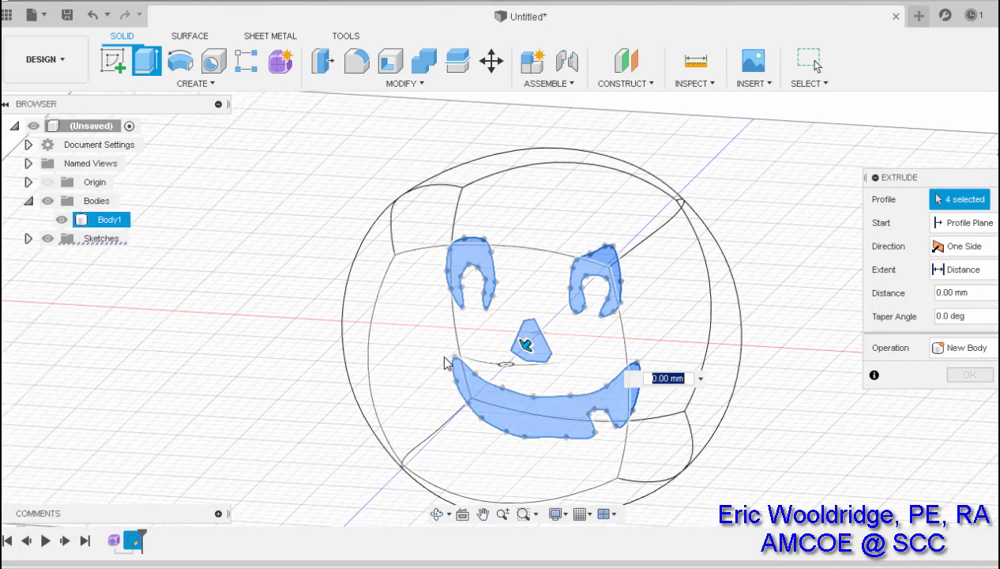
pyautogui.keyDown('shift'); pyautogui.moveTo(638, 364); pyautogui.dragTo(531, 313, button='middle'); pyautogui.keyUp('shift')
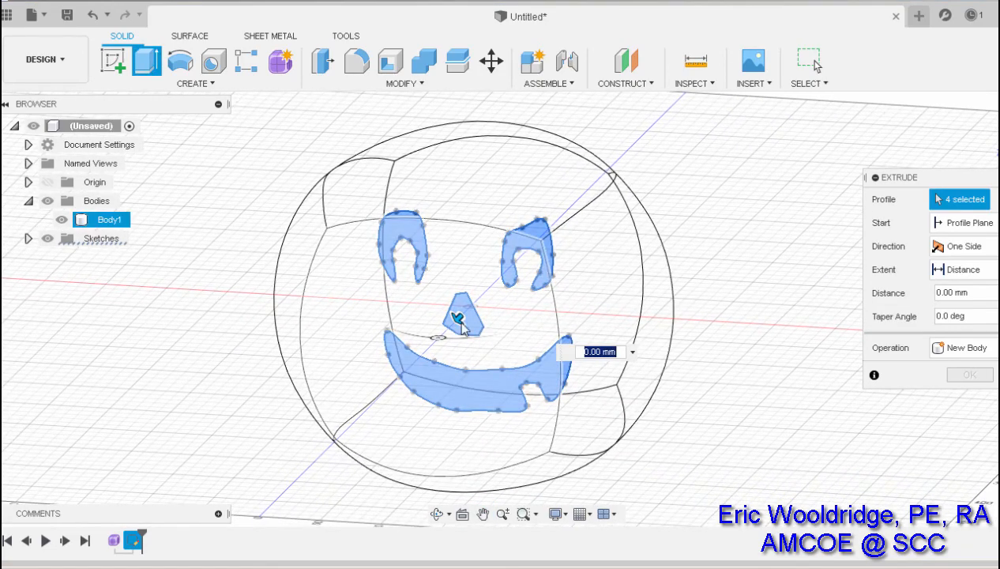
pyautogui.moveTo(461, 319); pyautogui.dragTo(304, 470)
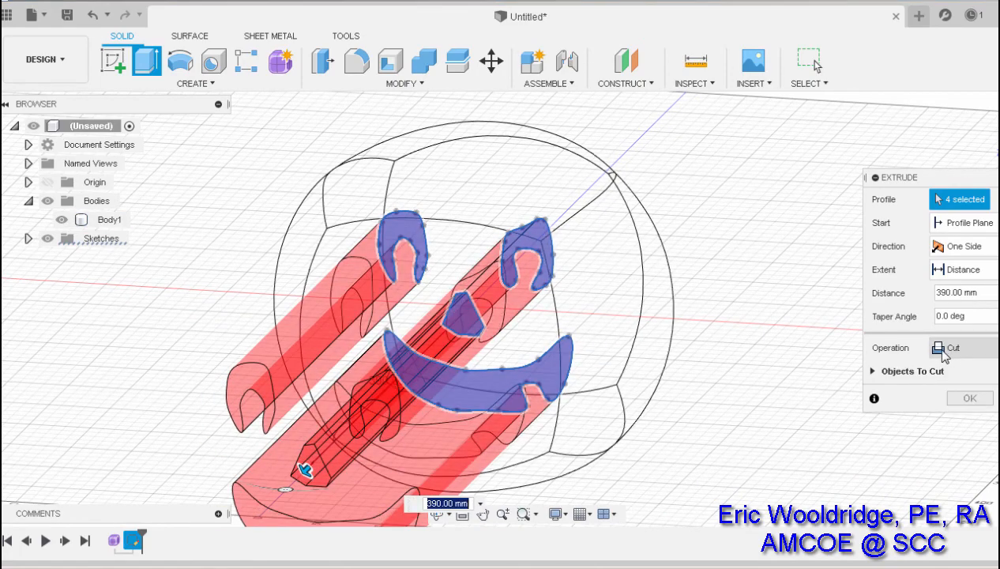
pyautogui.click(969, 397)
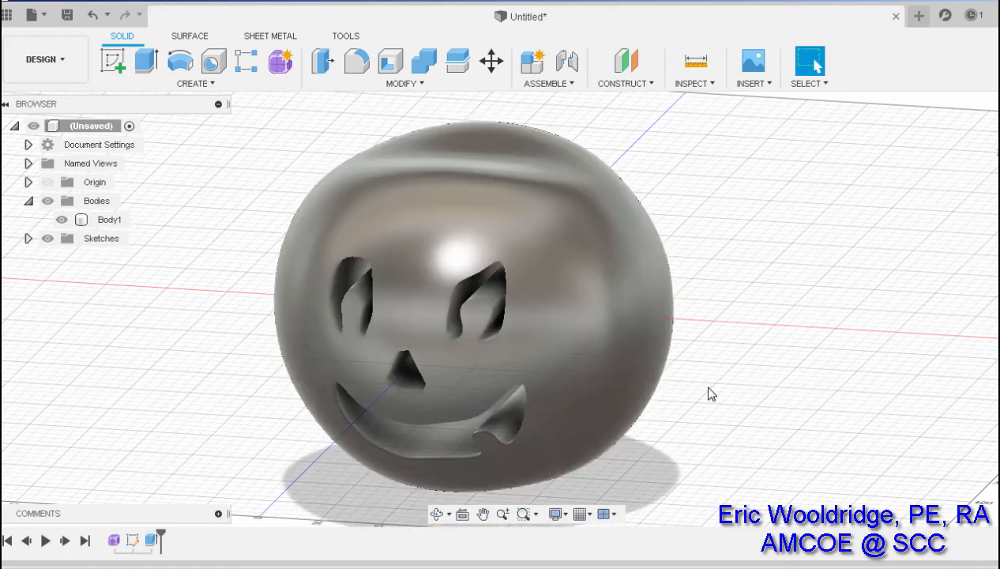
# Step: Examine the carved face on the shaded body from several angles and return the display to wireframe
pyautogui.click(648, 384)
pyautogui.keyDown('shift'); pyautogui.moveTo(648, 385); pyautogui.dragTo(598, 368, button='middle'); pyautogui.keyUp('shift')
pyautogui.click(725, 365)
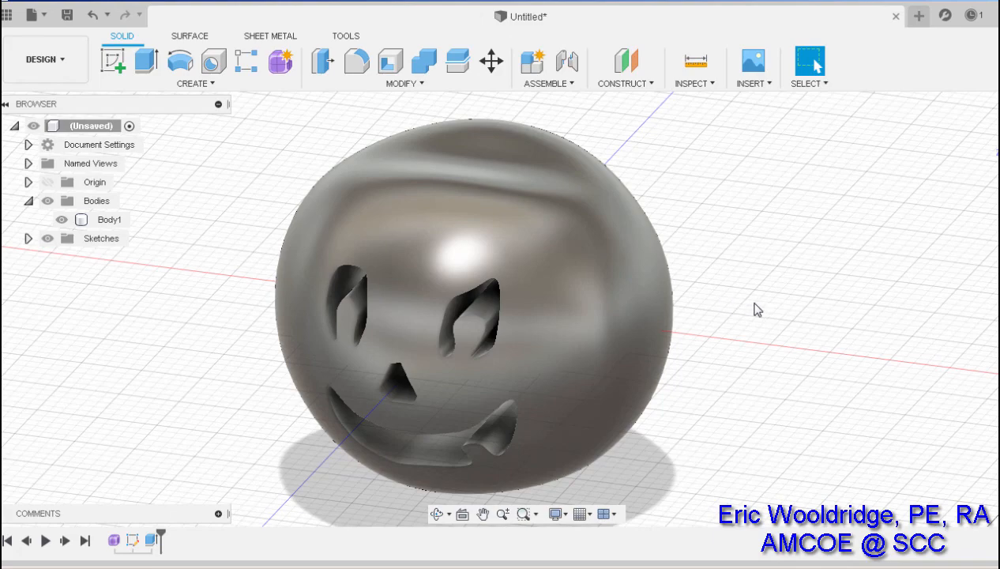
pyautogui.keyDown('shift'); pyautogui.moveTo(755, 283); pyautogui.dragTo(719, 273, button='middle'); pyautogui.keyUp('shift')
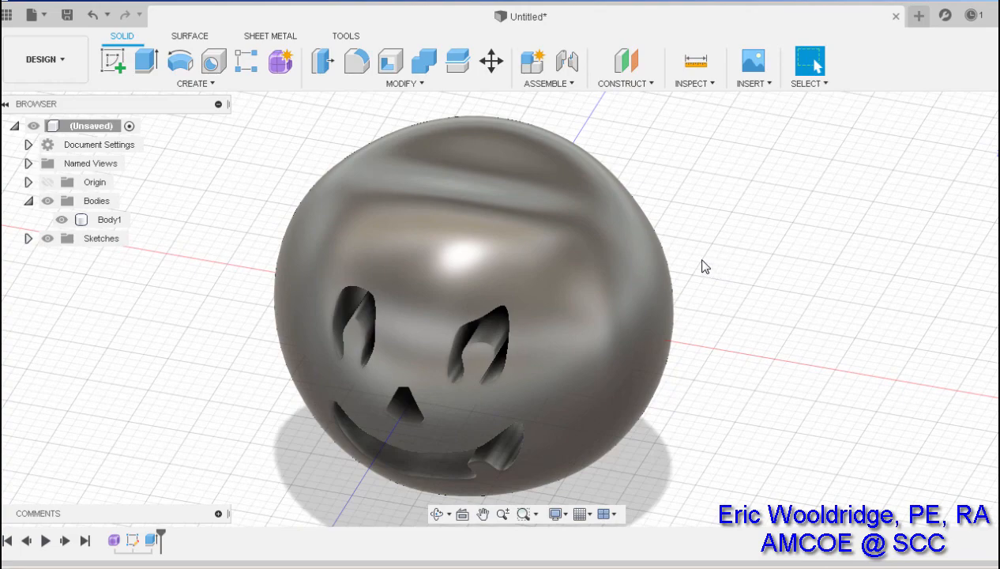
pyautogui.hotkey('ctrl', '7')
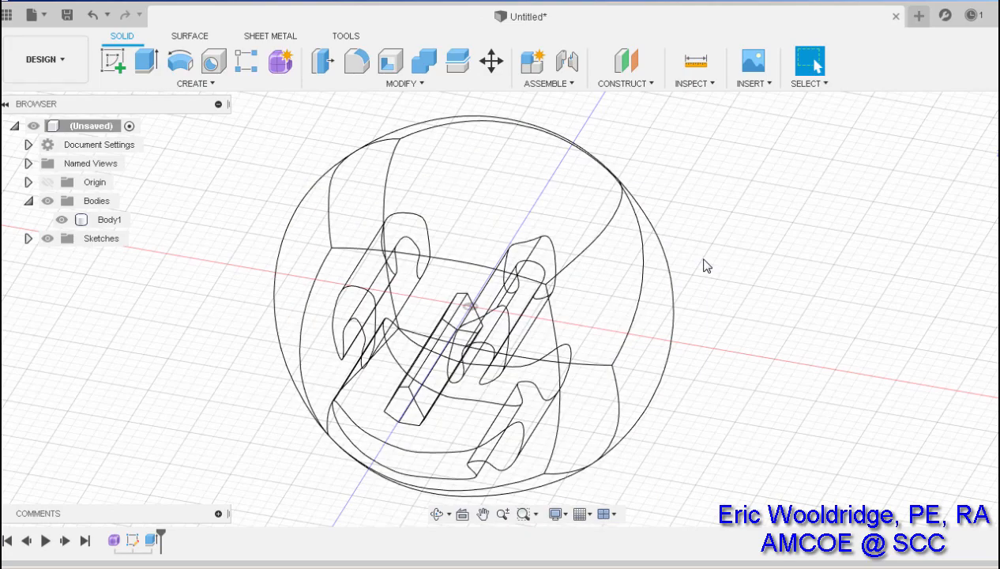
pyautogui.moveTo(650, 254)
pyautogui.keyDown('shift'); pyautogui.mouseDown(button='middle')
pyautogui.moveTo(657, 234)
pyautogui.moveTo(654, 251)
pyautogui.mouseUp(button='middle'); pyautogui.keyUp('shift')
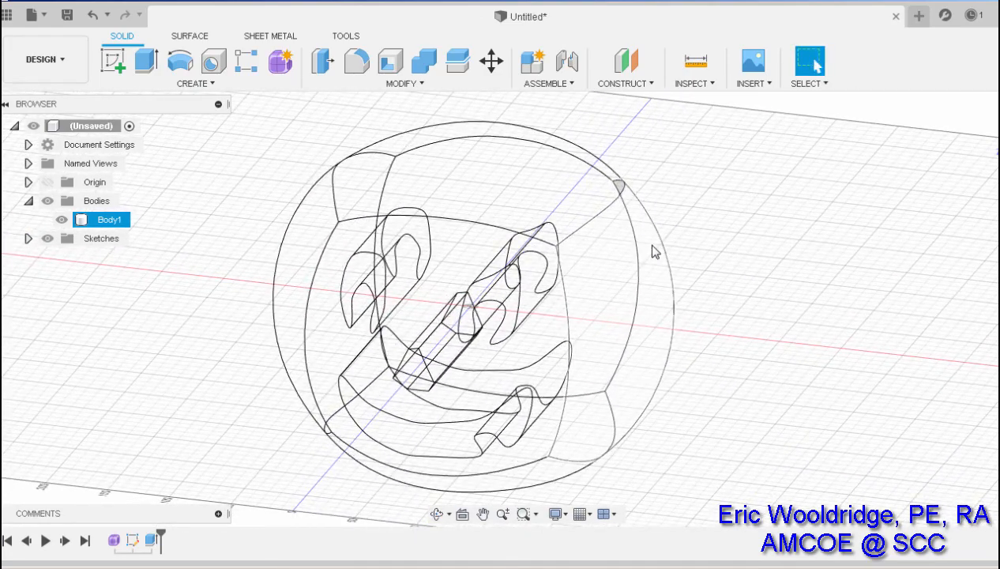
pyautogui.press('Escape')
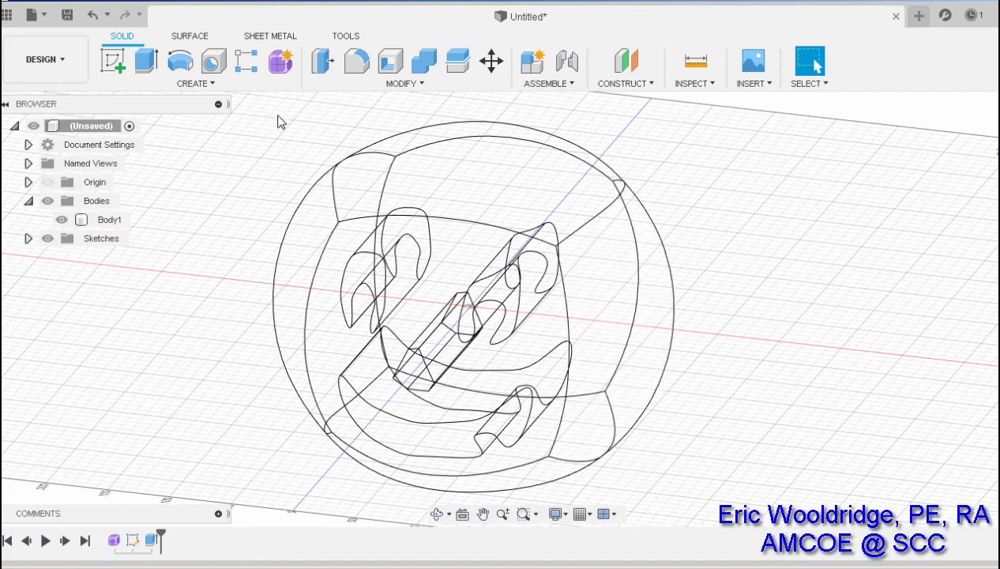
# Step: Sketch a rectangle about 24 mm wide and 67 mm tall on the XY plane, beside the Y axis and crossing the pumpkin's top, and finish the sketch
pyautogui.click(113, 63)
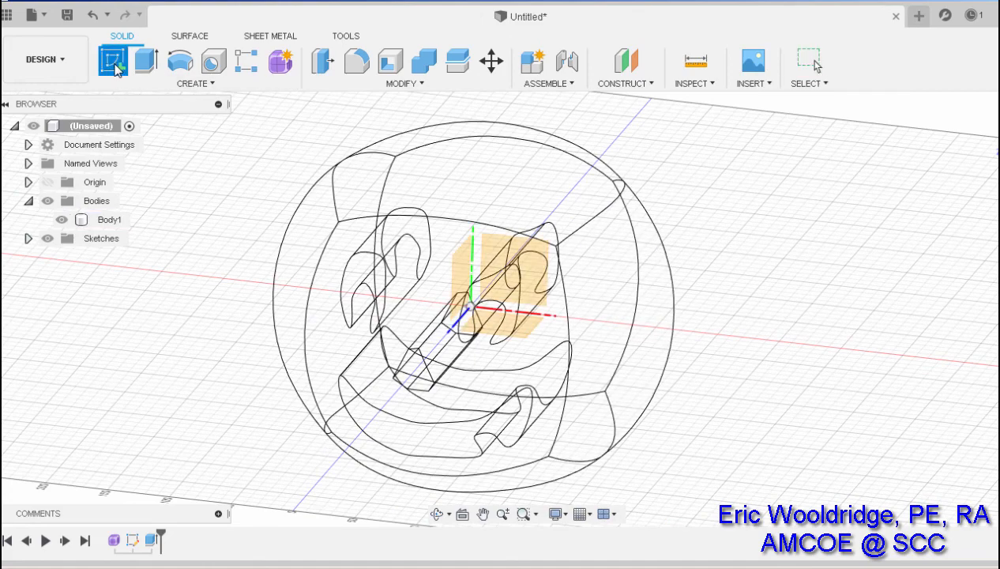
pyautogui.click(496, 247)
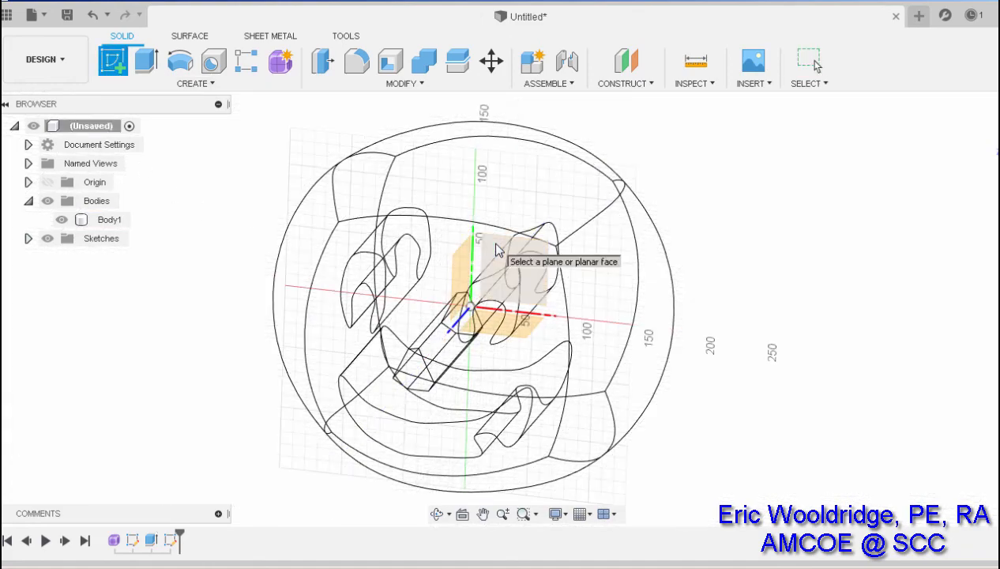
pyautogui.scroll(5, 520, 214)
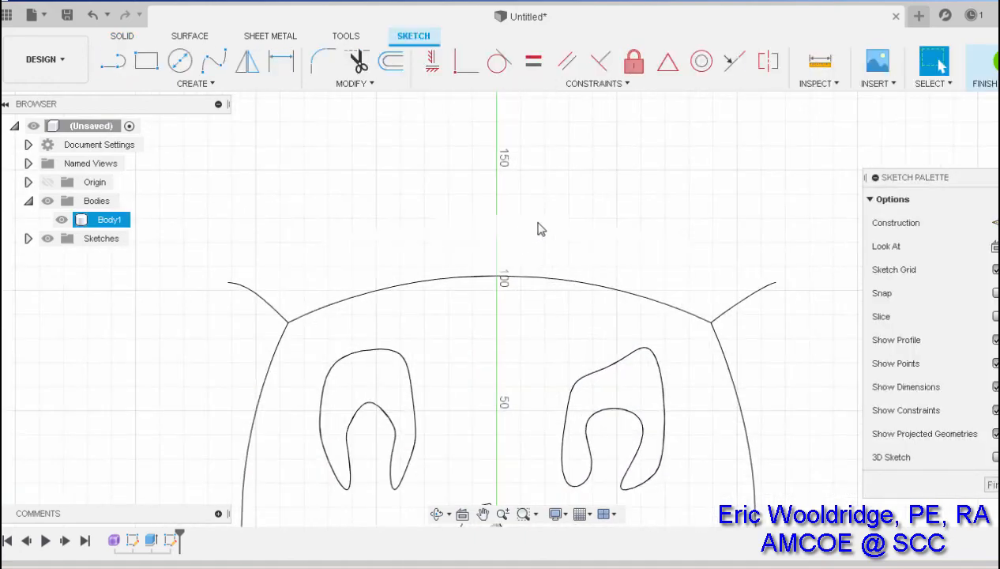
pyautogui.moveTo(538, 228); pyautogui.dragTo(464, 251, button='middle')
pyautogui.click(463, 234)
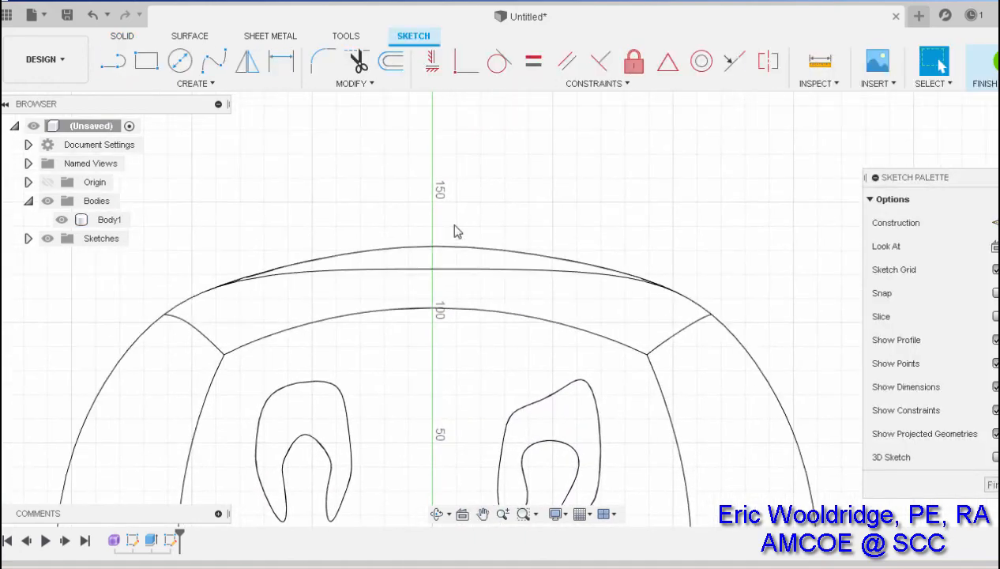
pyautogui.click(112, 63)
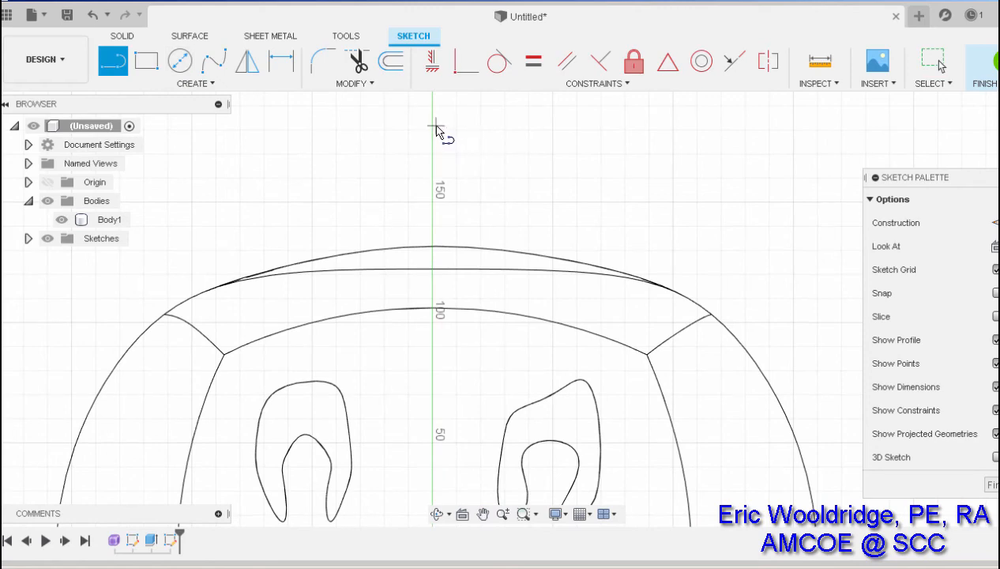
pyautogui.click(146, 62)
pyautogui.click(442, 125)
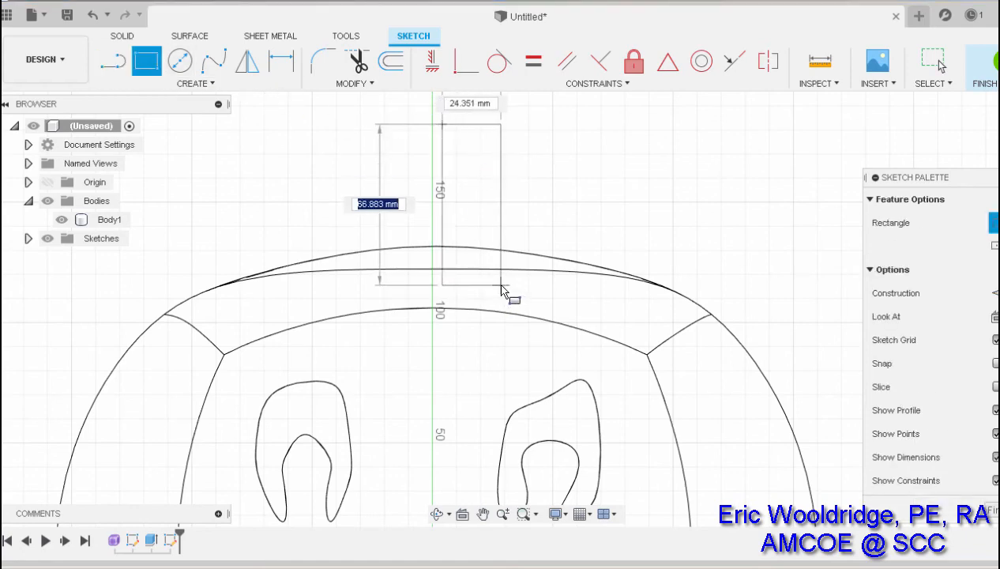
pyautogui.click(502, 291)
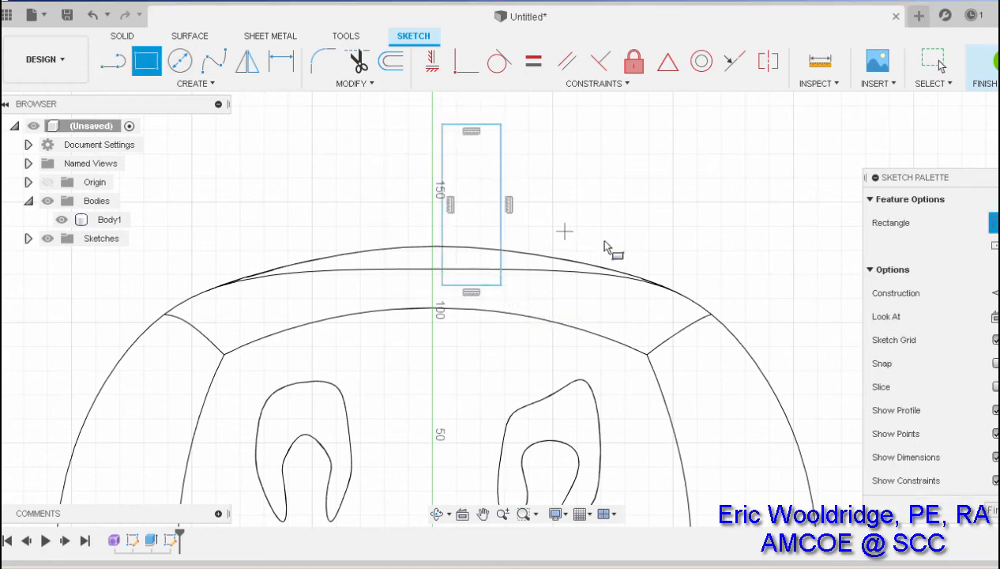
pyautogui.click(982, 505)
# Step: Revolve the rectangle 360 degrees about its long edge nearest the Y axis, joined to the body as a stem
pyautogui.moveTo(662, 284)
pyautogui.keyDown('shift'); pyautogui.mouseDown(button='middle')
pyautogui.moveTo(628, 237)
pyautogui.moveTo(627, 255)
pyautogui.mouseUp(button='middle'); pyautogui.keyUp('shift')
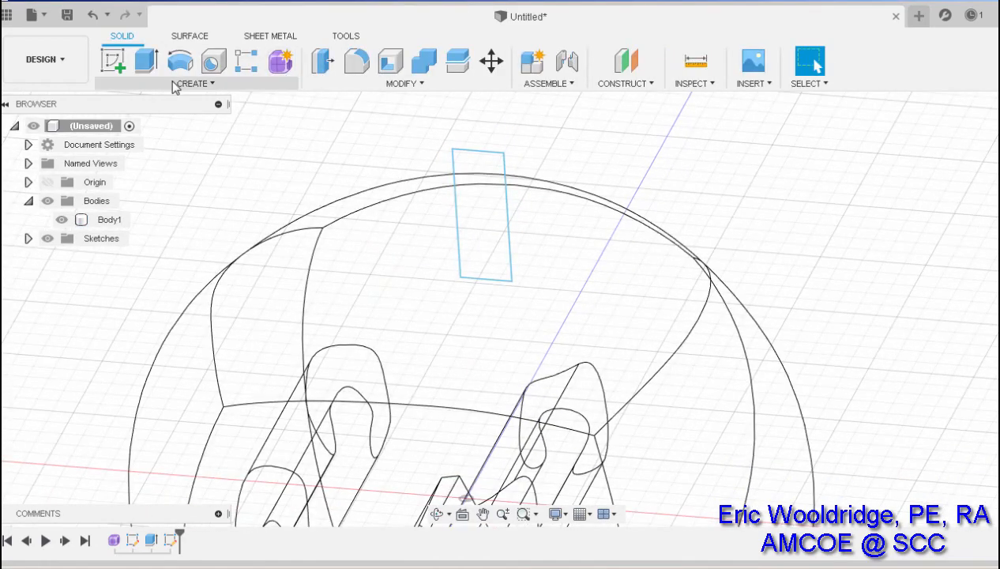
pyautogui.click(175, 84)
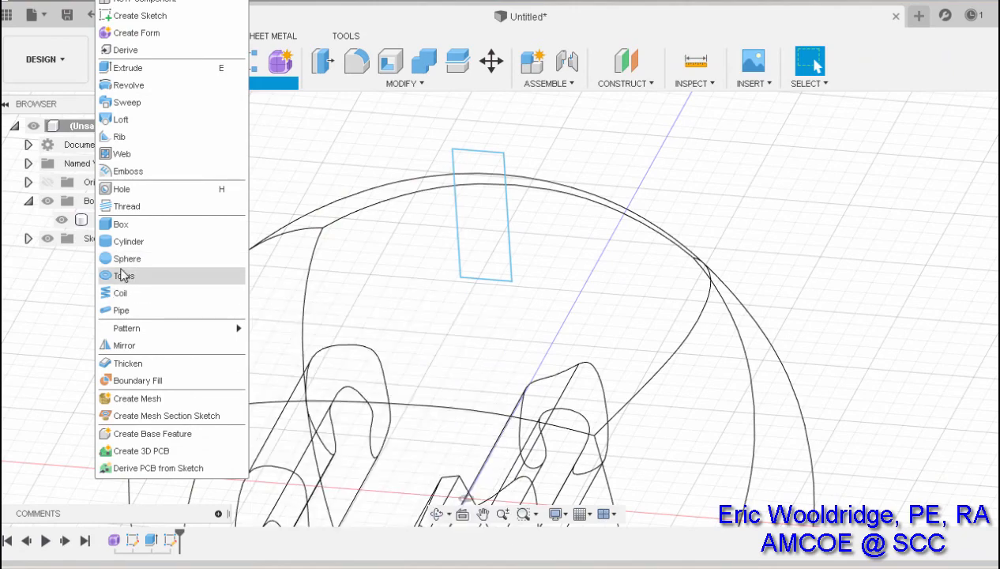
pyautogui.click(124, 85)
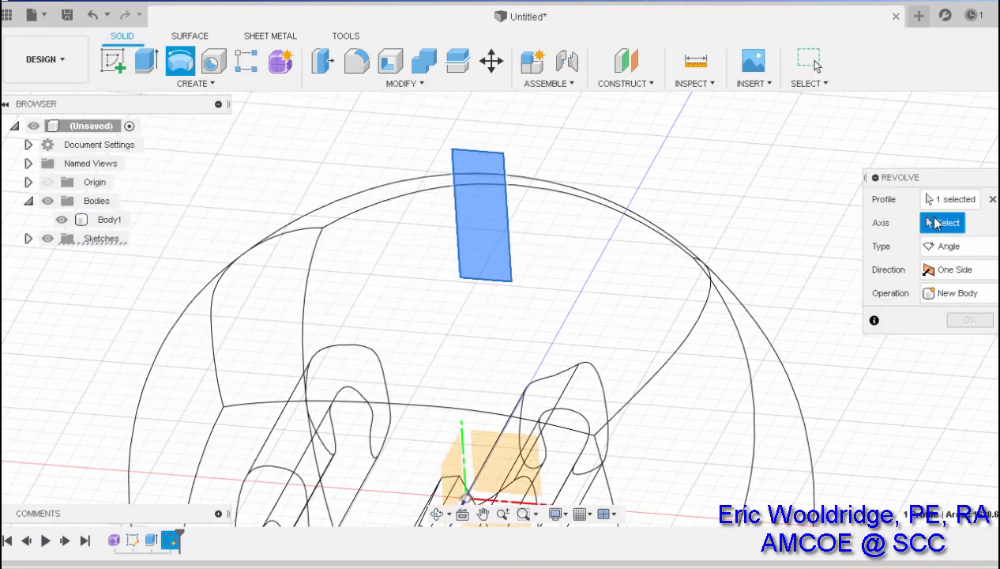
pyautogui.click(456, 237)
pyautogui.click(964, 320)
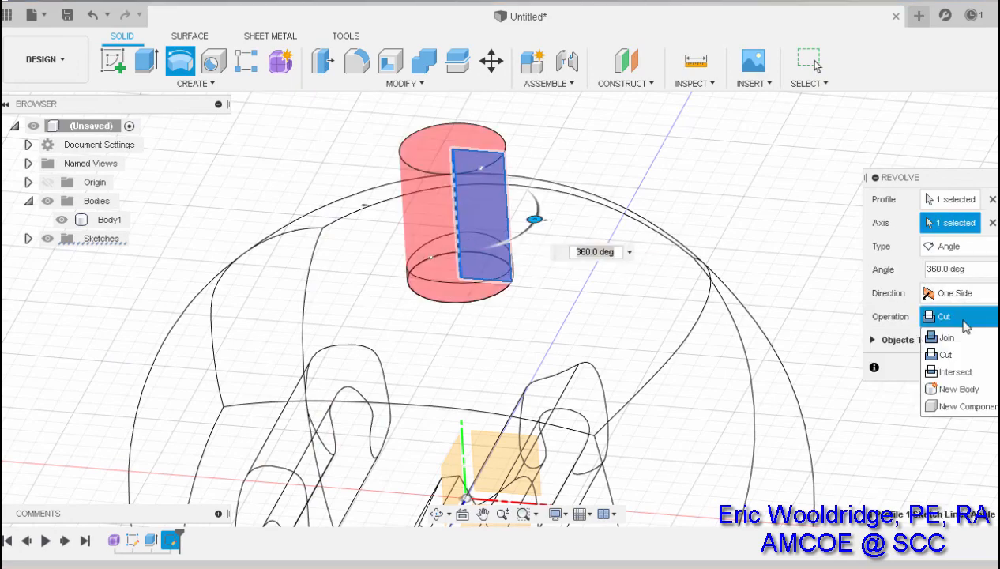
pyautogui.click(952, 338)
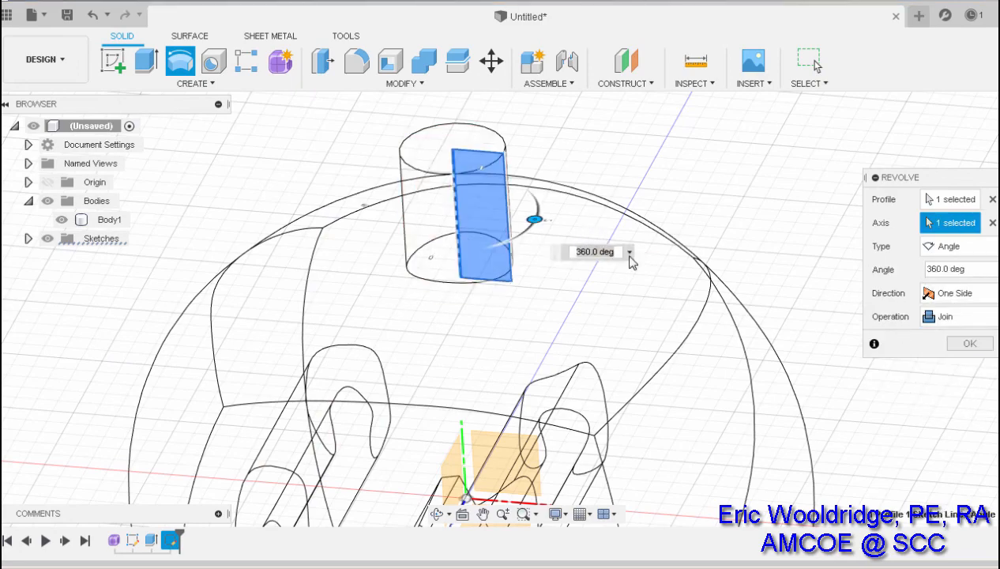
pyautogui.click(969, 344)
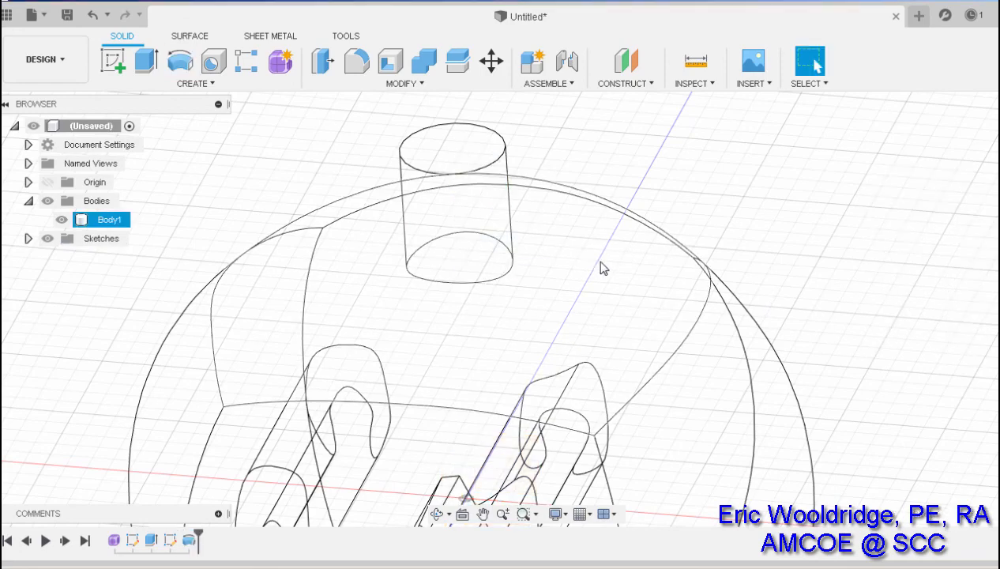
# Step: Display the model shaded and examine the revolved stem together with the carved face
pyautogui.hotkey('ctrl', '4')
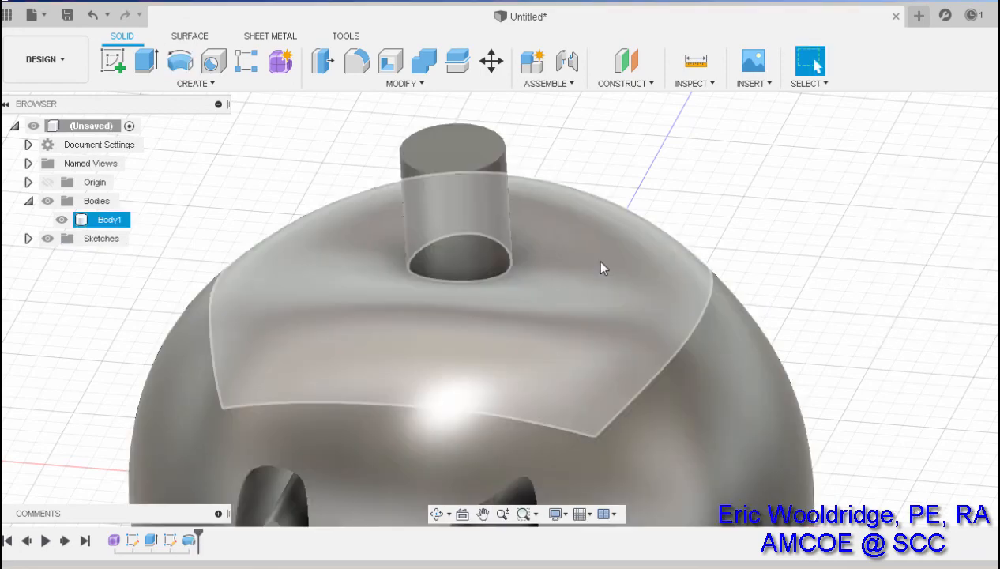
pyautogui.scroll(-2, 717, 242)
pyautogui.scroll(-2, 719, 249)
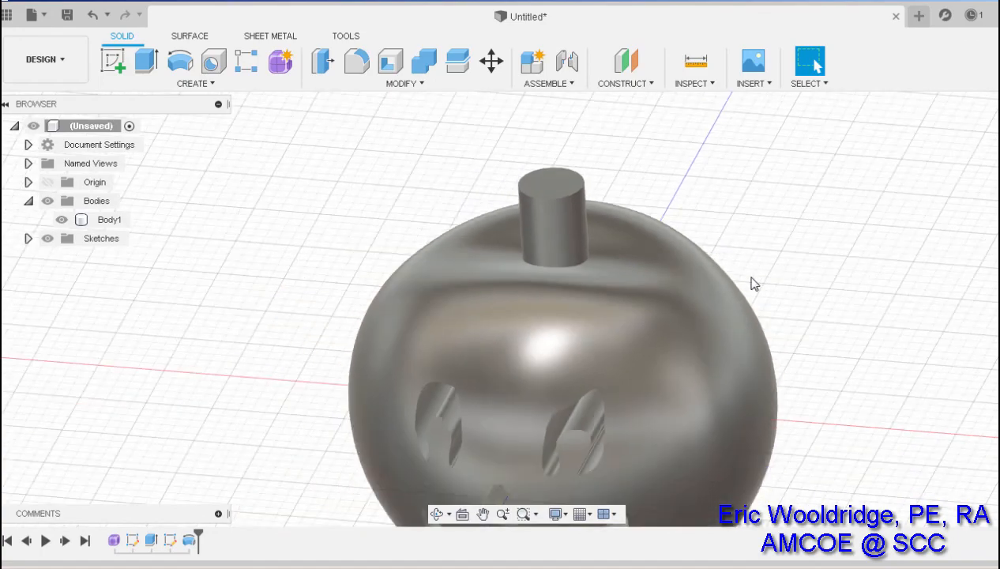
pyautogui.moveTo(753, 283)
pyautogui.keyDown('shift'); pyautogui.mouseDown(button='middle')
pyautogui.moveTo(735, 243)
pyautogui.moveTo(712, 246)
pyautogui.moveTo(746, 260)
pyautogui.moveTo(755, 284)
pyautogui.moveTo(757, 259)
pyautogui.moveTo(754, 277)
pyautogui.mouseUp(button='middle'); pyautogui.keyUp('shift')
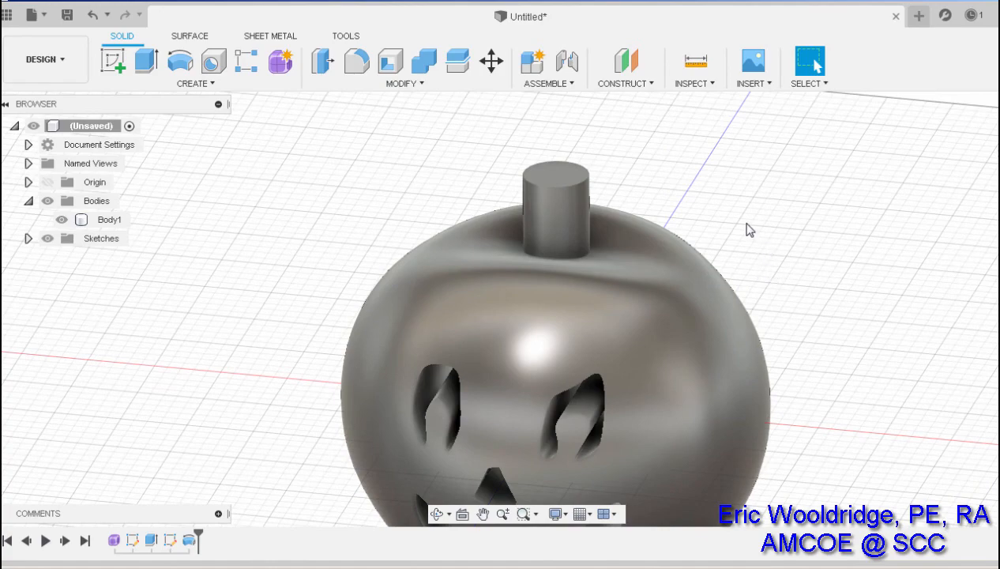
pyautogui.moveTo(778, 235); pyautogui.dragTo(721, 223, button='middle')
# Step: Undo the revolved stem and its rectangle sketch
pyautogui.hotkey('ctrl', 'z')
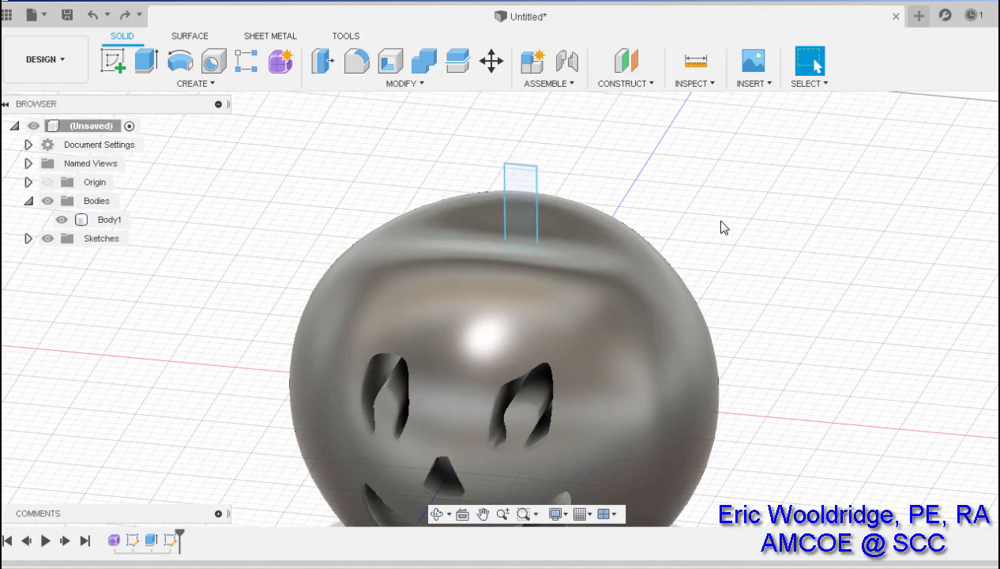
pyautogui.hotkey('ctrl', 'z')
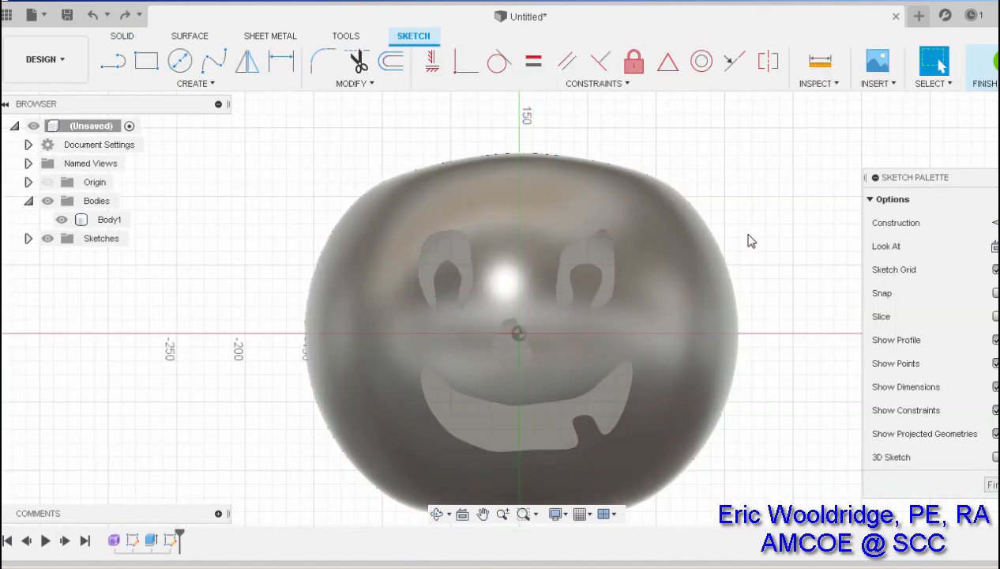
pyautogui.hotkey('ctrl', 'z')
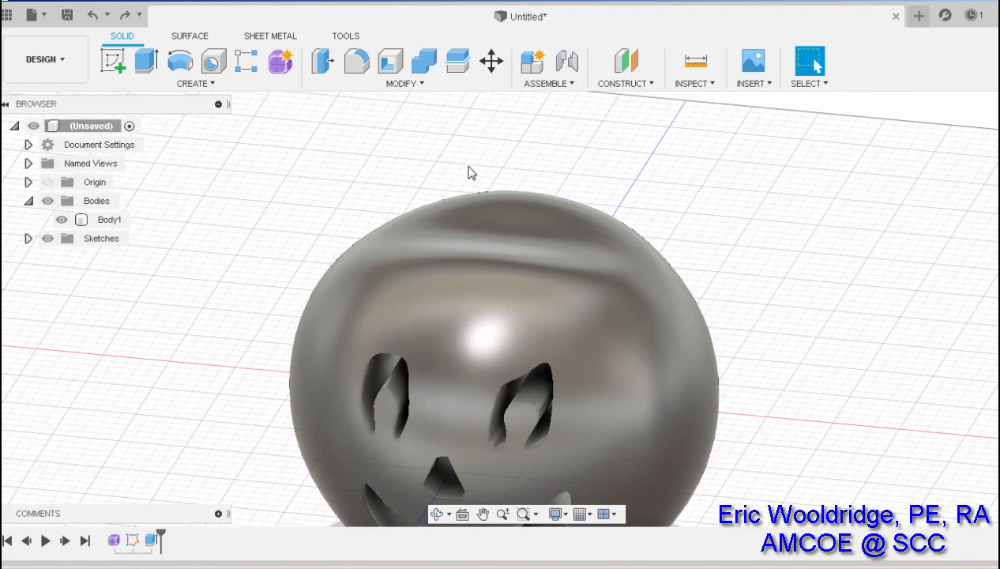
# Step: Create a form and place a cylinder about 33 mm in diameter at the origin on the horizontal plane
pyautogui.click(279, 68)
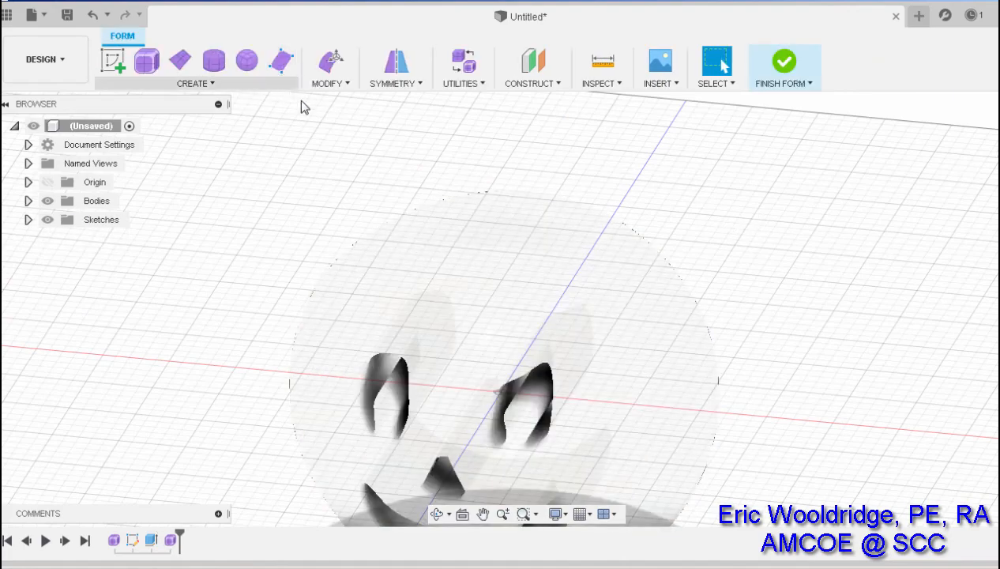
pyautogui.click(213, 63)
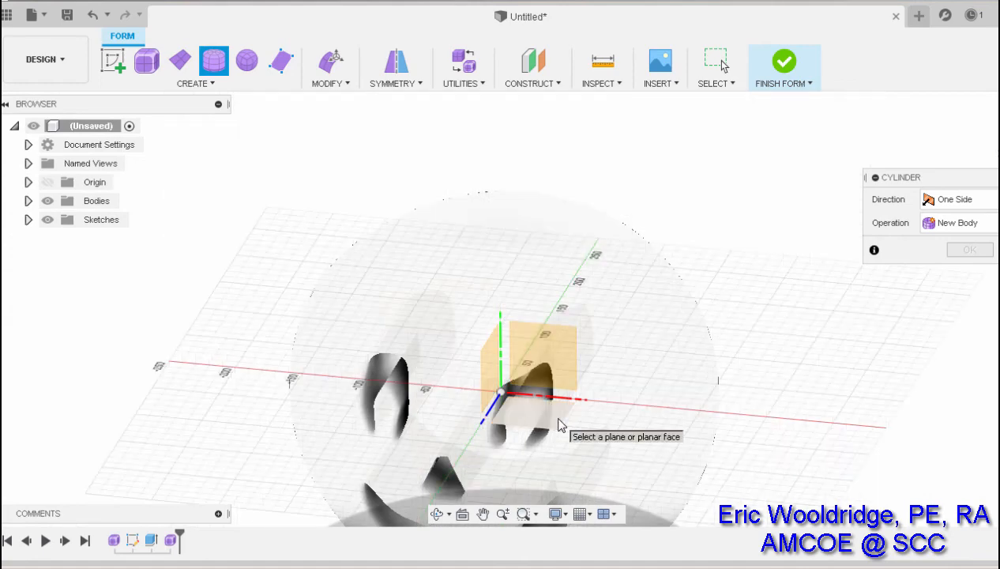
pyautogui.click(559, 423)
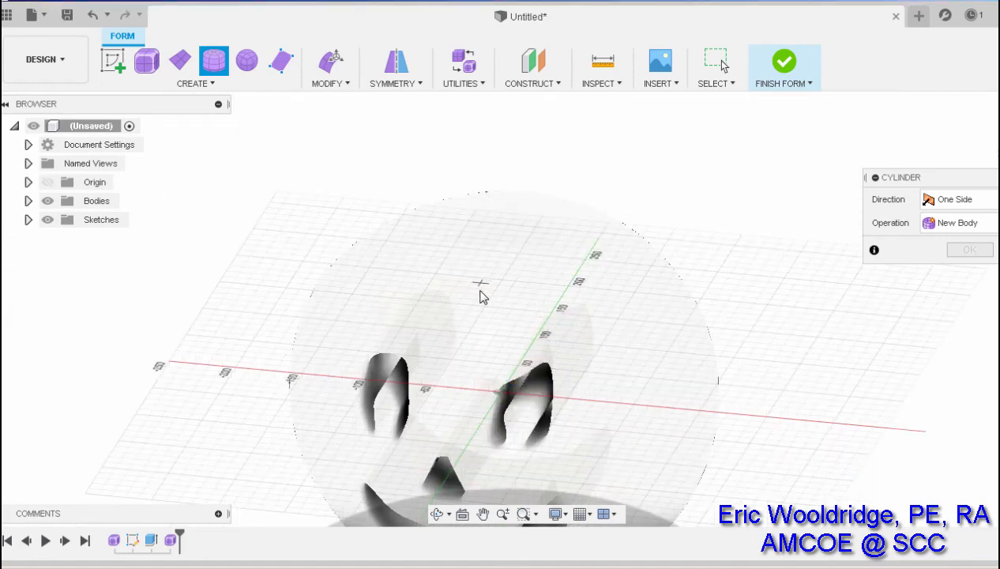
pyautogui.click(502, 393)
pyautogui.click(517, 390)
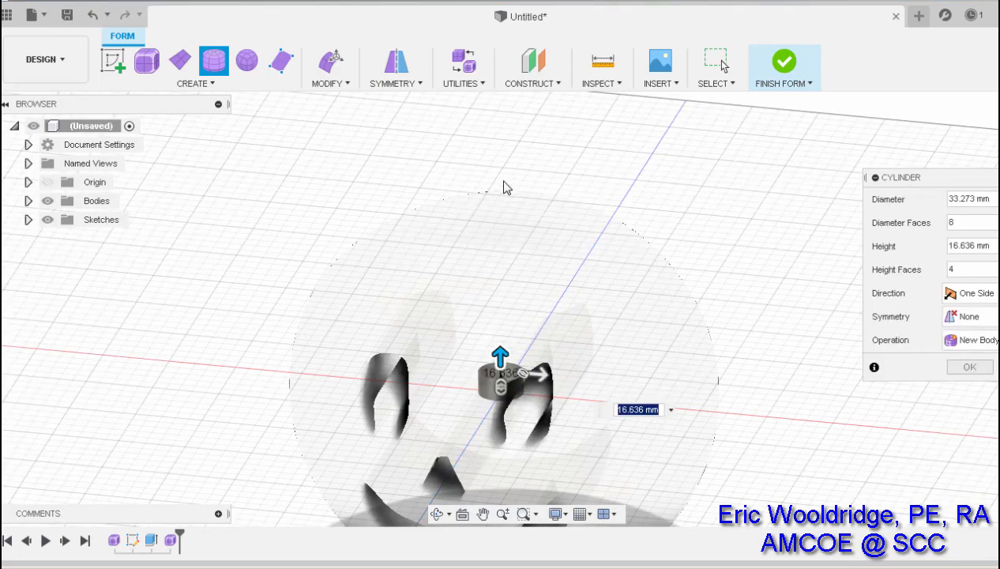
# Step: Stretch the form cylinder upward to a height of 180 mm and create it, with the display in wireframe
pyautogui.moveTo(500, 355); pyautogui.dragTo(498, 111)
pyautogui.keyDown('shift'); pyautogui.moveTo(534, 218); pyautogui.dragTo(517, 190, button='middle'); pyautogui.keyUp('shift')
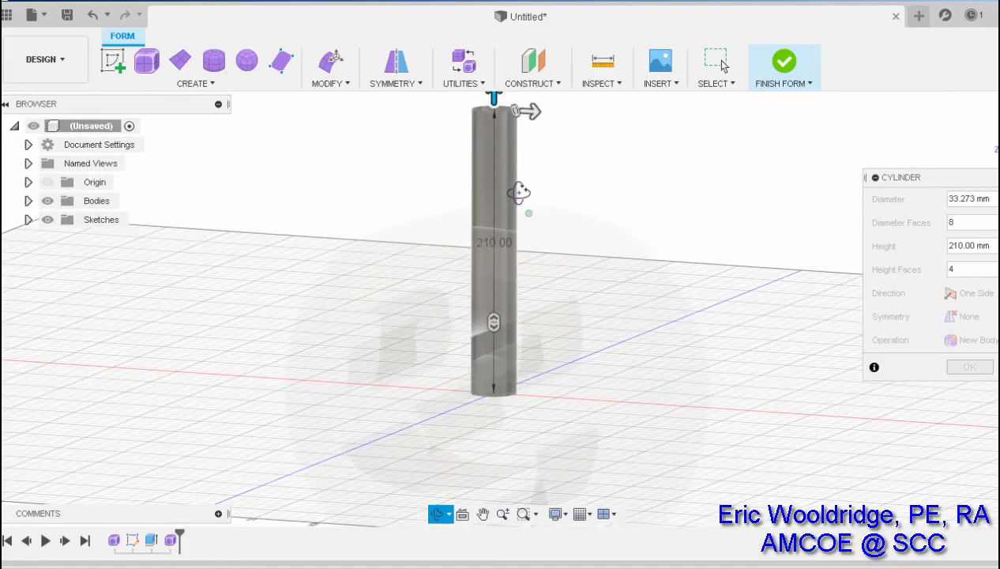
pyautogui.keyDown('shift'); pyautogui.moveTo(533, 269); pyautogui.dragTo(574, 290, button='middle'); pyautogui.keyUp('shift')
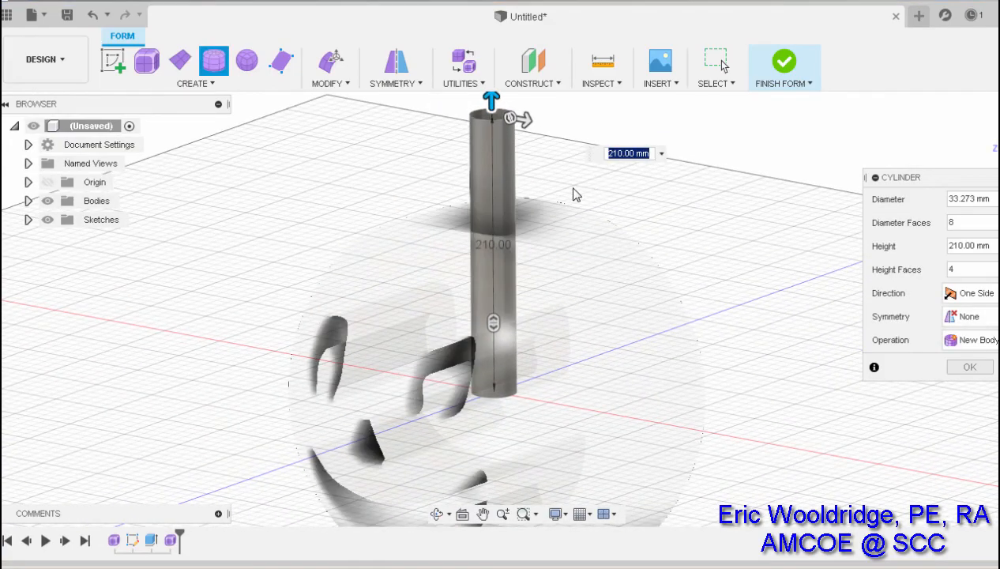
pyautogui.moveTo(571, 186)
pyautogui.keyDown('shift'); pyautogui.mouseDown(button='middle')
pyautogui.moveTo(585, 185)
pyautogui.moveTo(572, 186)
pyautogui.moveTo(578, 192)
pyautogui.mouseUp(button='middle'); pyautogui.keyUp('shift')
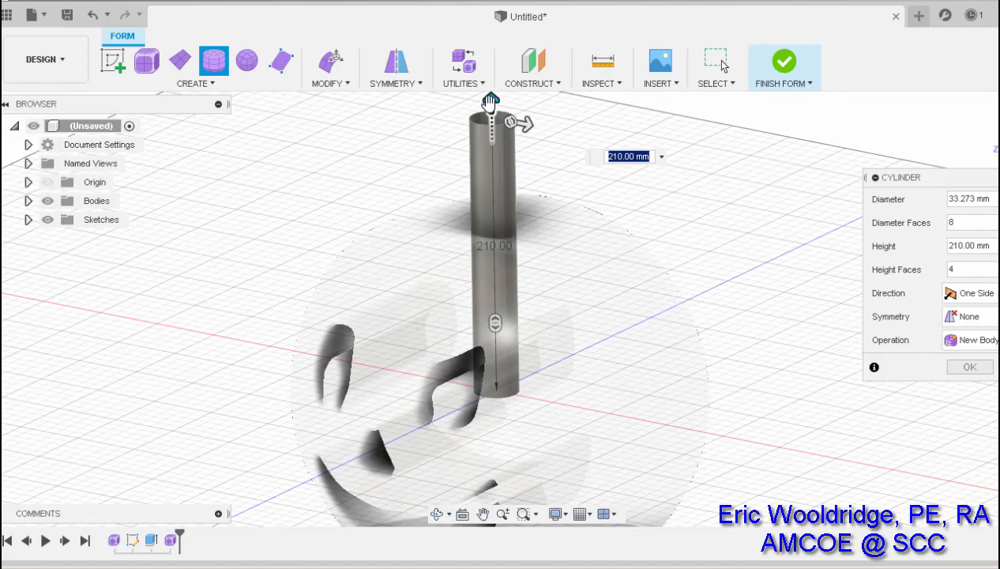
pyautogui.moveTo(491, 102); pyautogui.dragTo(491, 141)
pyautogui.moveTo(577, 200)
pyautogui.keyDown('shift'); pyautogui.mouseDown(button='middle')
pyautogui.moveTo(589, 176)
pyautogui.moveTo(585, 195)
pyautogui.mouseUp(button='middle'); pyautogui.keyUp('shift')
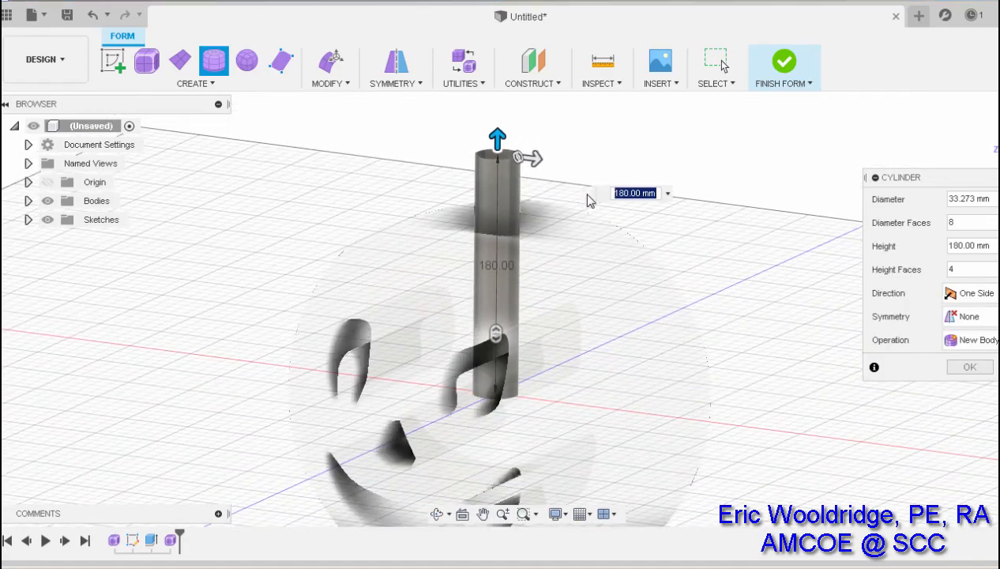
pyautogui.keyDown('shift'); pyautogui.moveTo(589, 159); pyautogui.dragTo(613, 165, button='middle'); pyautogui.keyUp('shift')
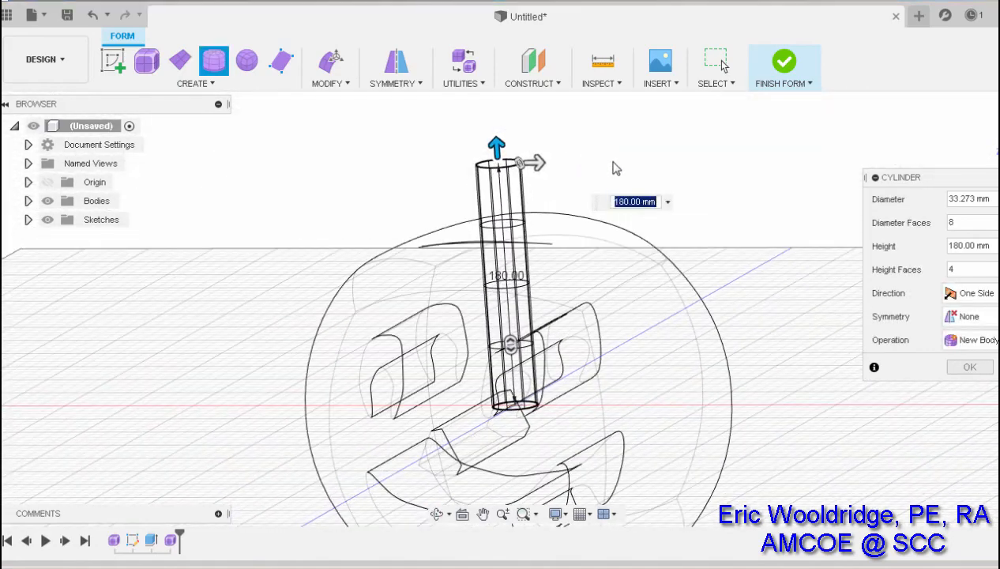
pyautogui.click(970, 366)
# Step: Edit the form by pulling the right vertex of the cylinder's top rim 10 mm outward
pyautogui.keyDown('shift'); pyautogui.moveTo(611, 208); pyautogui.dragTo(548, 163, button='middle'); pyautogui.keyUp('shift')
pyautogui.scroll(4, 549, 163)
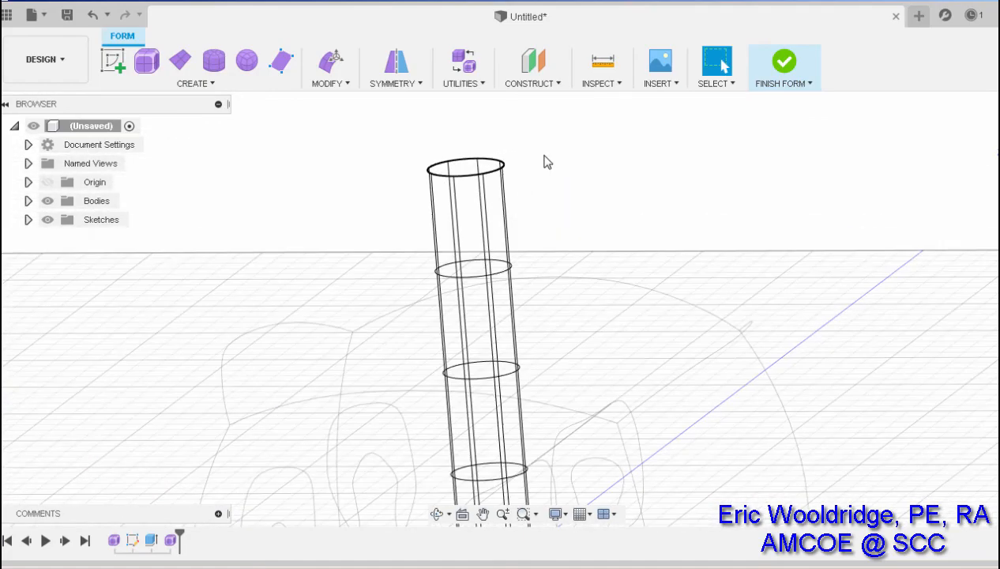
pyautogui.keyDown('shift'); pyautogui.moveTo(584, 119); pyautogui.dragTo(583, 117, button='middle'); pyautogui.keyUp('shift')
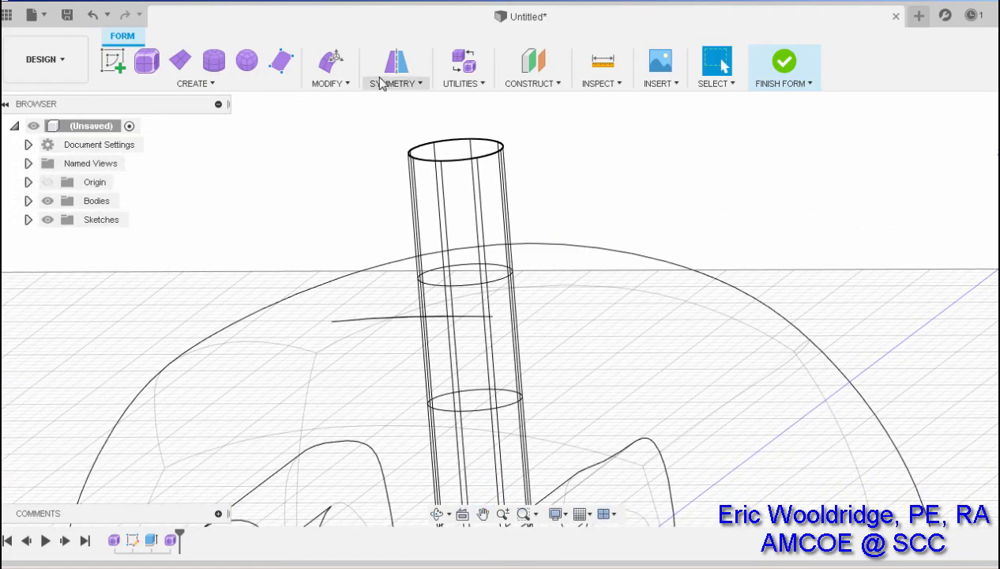
pyautogui.click(331, 61)
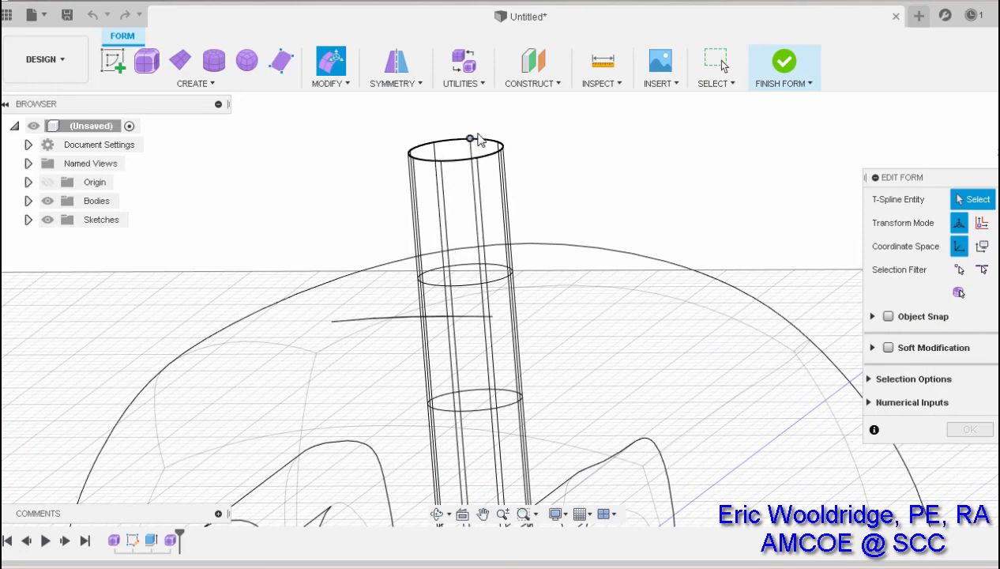
pyautogui.keyDown('shift'); pyautogui.moveTo(474, 139); pyautogui.dragTo(504, 155, button='middle'); pyautogui.keyUp('shift')
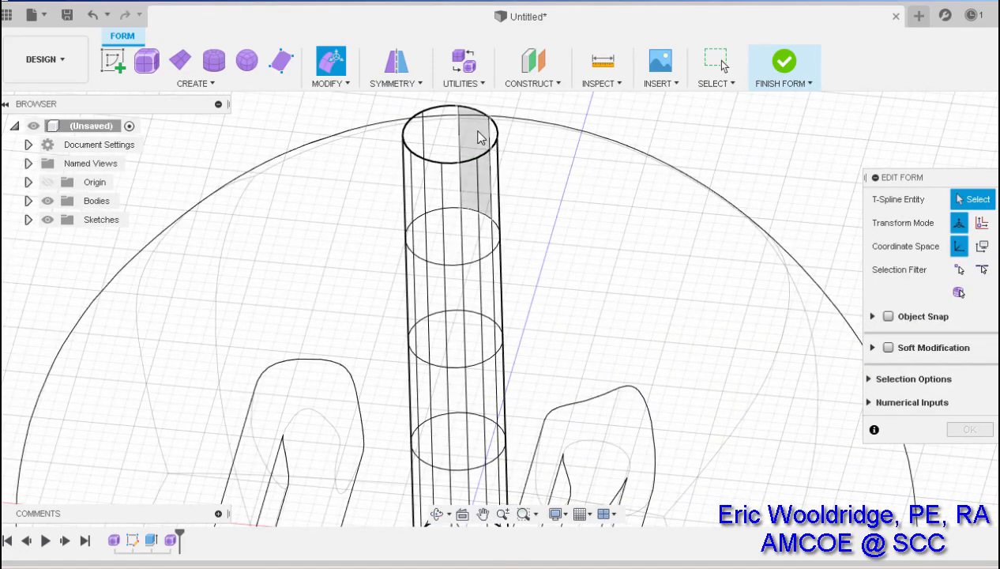
pyautogui.click(496, 139)
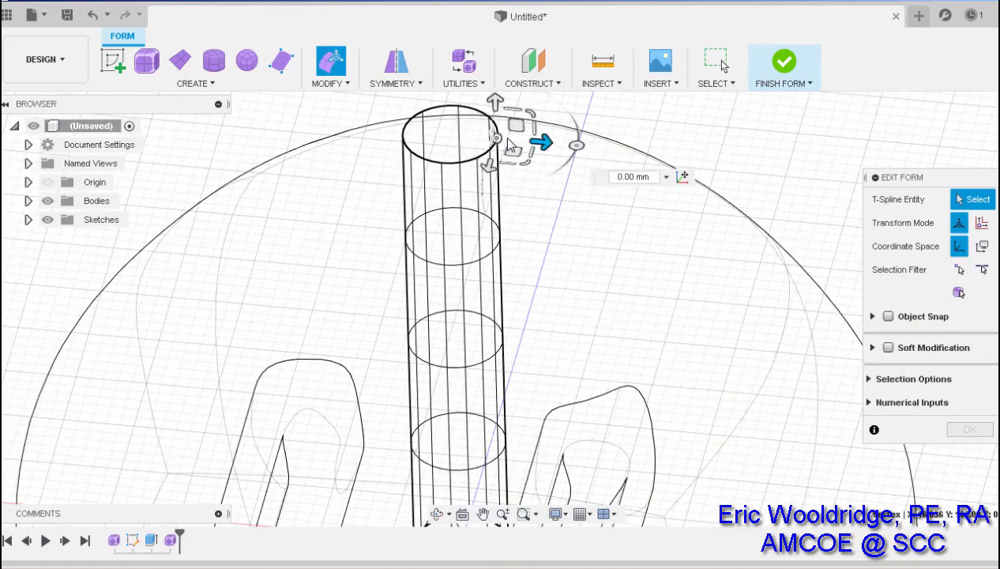
pyautogui.moveTo(539, 142); pyautogui.dragTo(573, 143)
pyautogui.hotkey('ctrl', 'z')
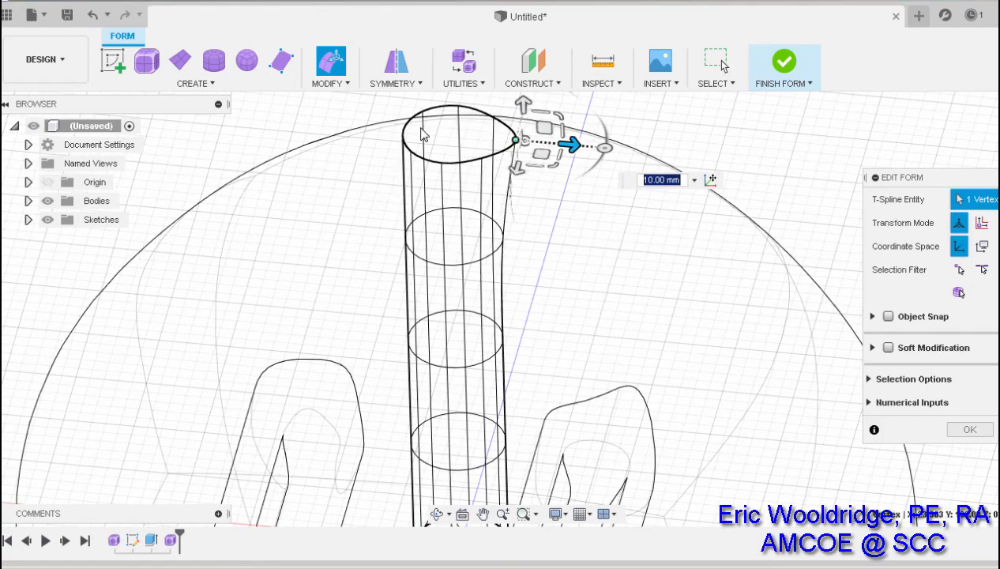
# Step: Push the left vertex of the cylinder's top rim inward toward the cylinder's centre
pyautogui.moveTo(453, 130); pyautogui.dragTo(476, 138)
pyautogui.keyDown('shift'); pyautogui.moveTo(522, 174); pyautogui.dragTo(492, 235, button='middle'); pyautogui.keyUp('shift')
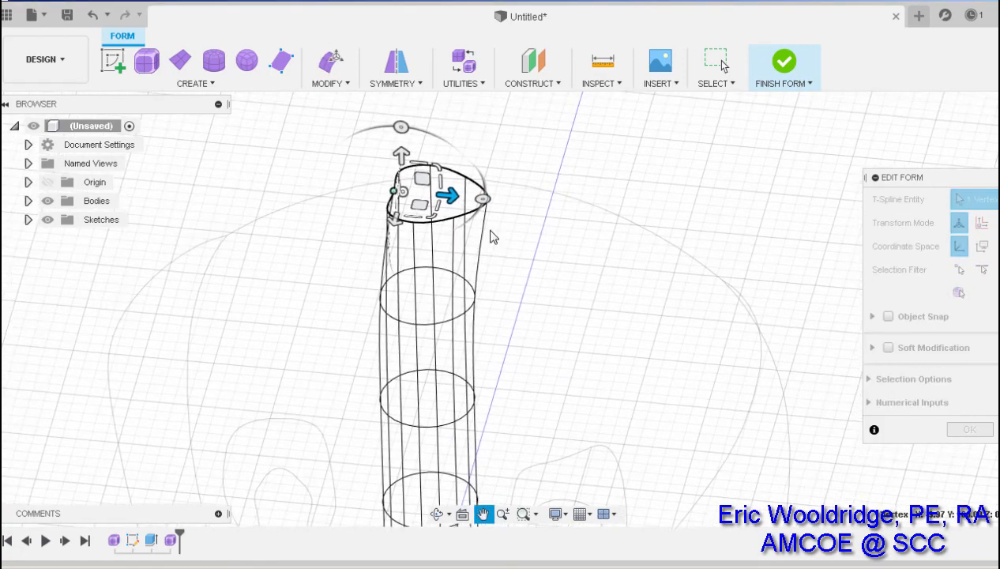
pyautogui.click(522, 134)
pyautogui.keyDown('shift'); pyautogui.moveTo(523, 134); pyautogui.dragTo(503, 139, button='middle'); pyautogui.keyUp('shift')
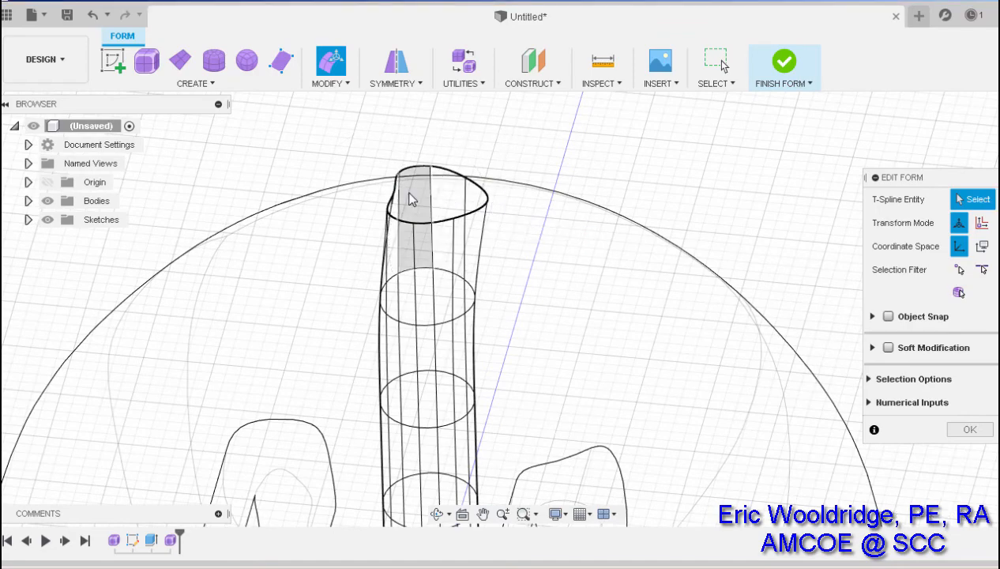
# Step: Shift the front-right edge of the top rim, beside the pulled-out vertex, slightly inward
pyautogui.click(474, 208)
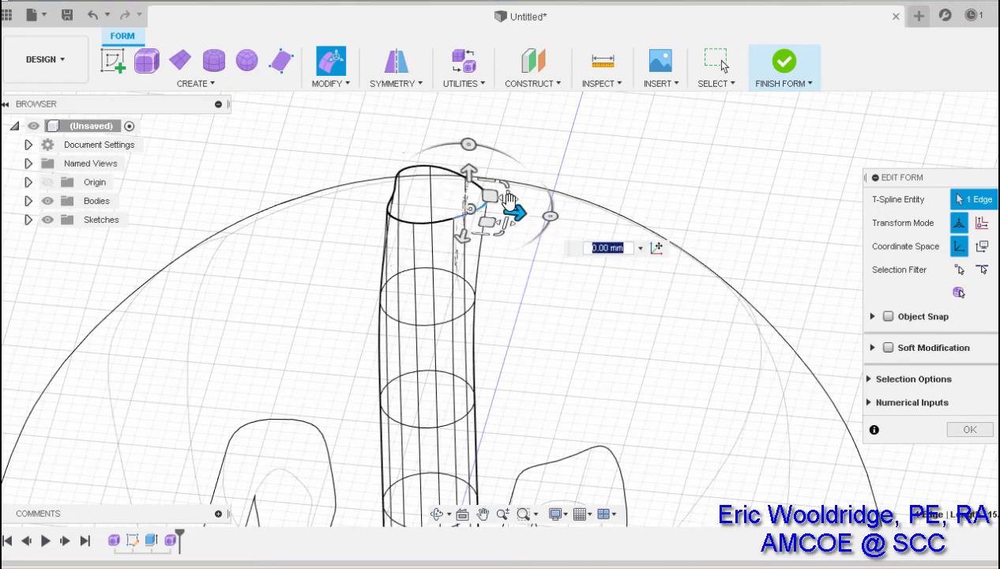
pyautogui.moveTo(461, 235); pyautogui.dragTo(468, 218)
pyautogui.moveTo(469, 218)
pyautogui.keyDown('shift'); pyautogui.mouseDown(button='middle')
pyautogui.moveTo(538, 192)
pyautogui.moveTo(527, 190)
pyautogui.mouseUp(button='middle'); pyautogui.keyUp('shift')
# Step: Move the cylinder's uppermost front-right face about 3.3 mm outward and 0.5 mm down, and rotate it -10 degrees
pyautogui.click(479, 173)
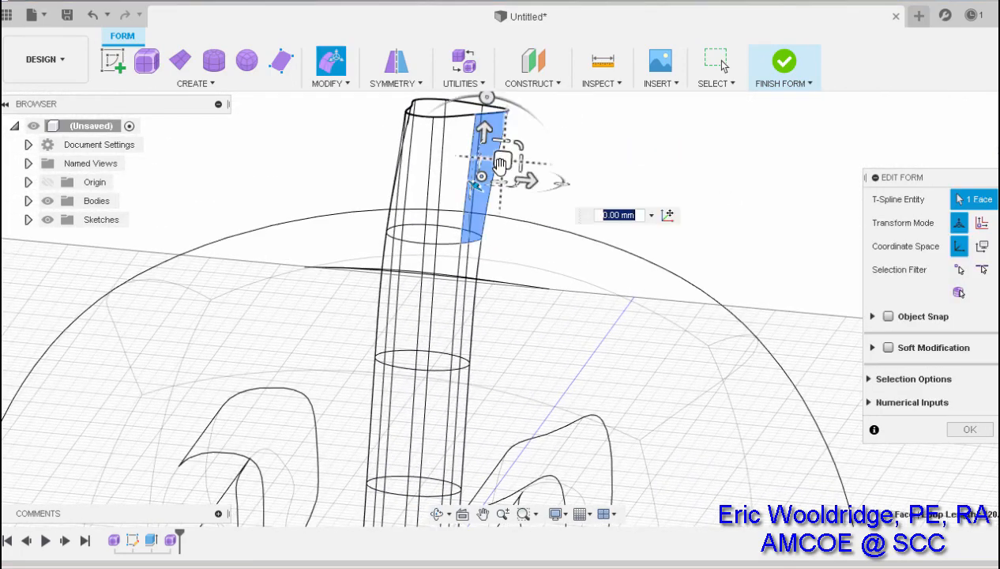
pyautogui.moveTo(499, 161); pyautogui.dragTo(537, 182)
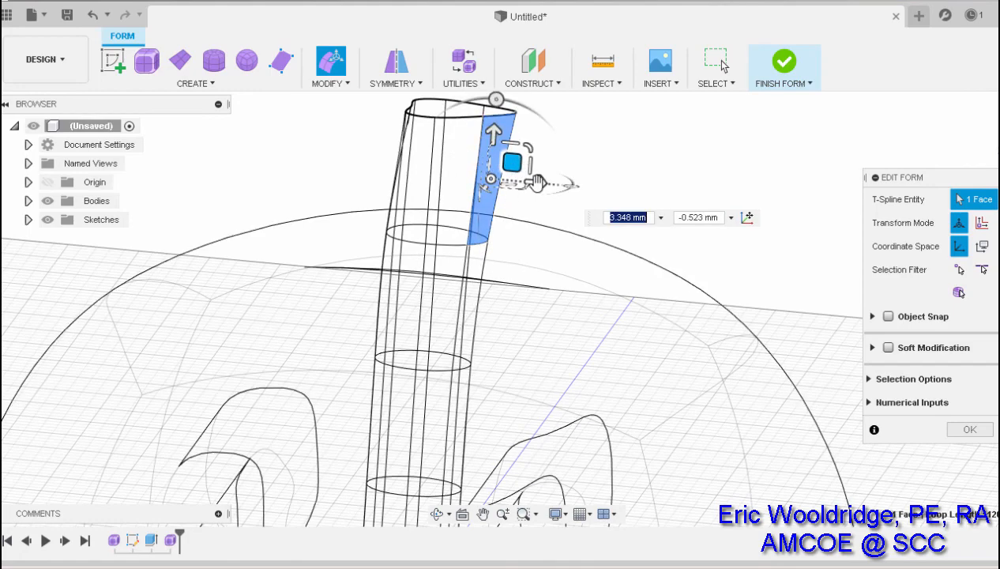
pyautogui.moveTo(496, 99); pyautogui.dragTo(507, 105)
pyautogui.moveTo(465, 142); pyautogui.dragTo(444, 196, button='middle')
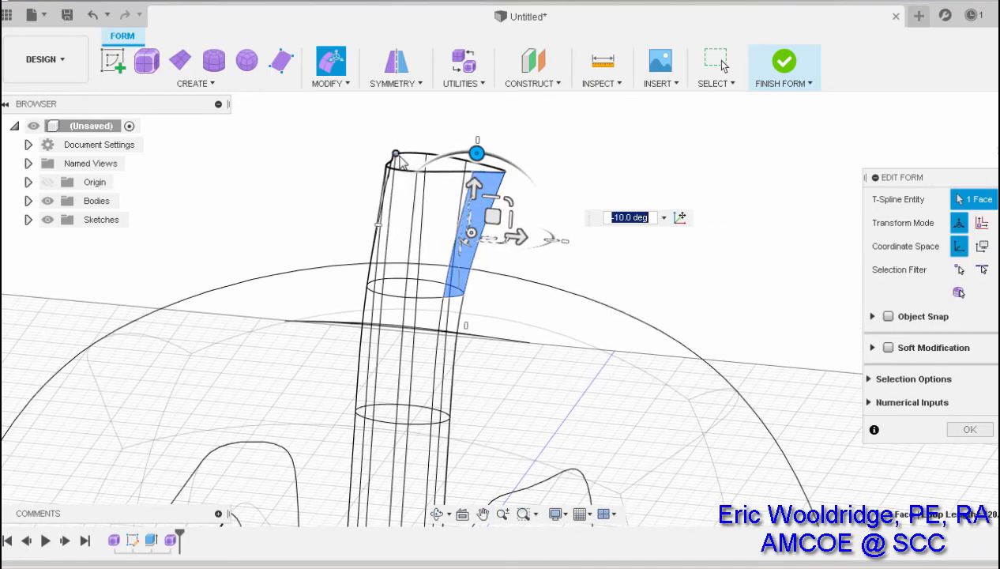
# Step: Rotate the rear-left vertex of the stem's top rim by -25 degrees and accept the form edit
pyautogui.click(396, 155)
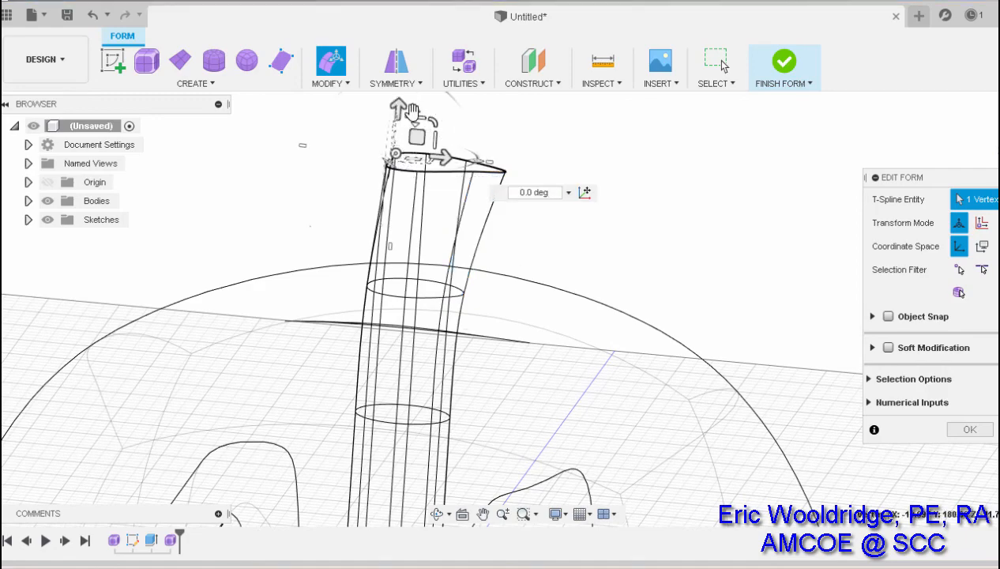
pyautogui.moveTo(412, 111); pyautogui.dragTo(428, 193, button='middle')
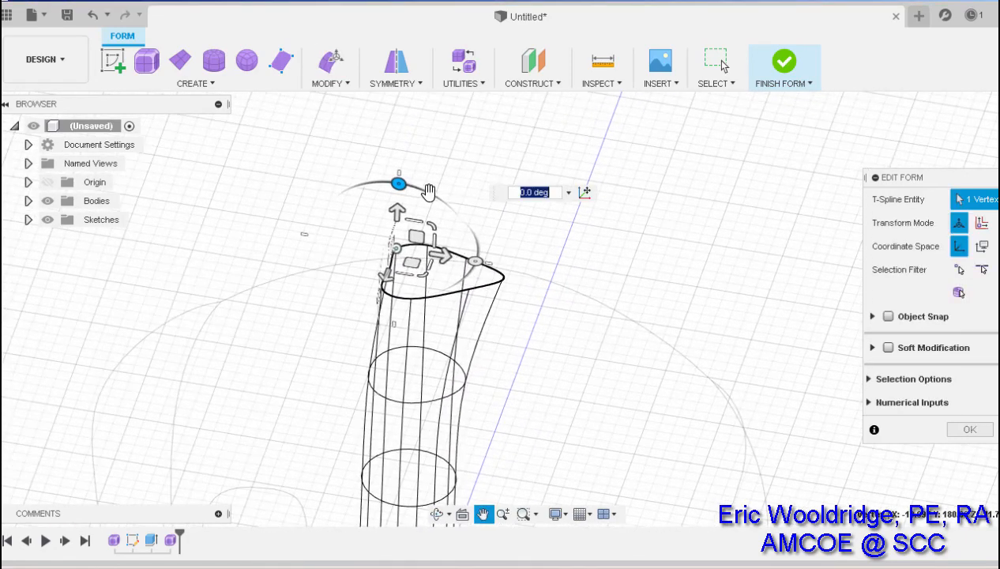
pyautogui.moveTo(428, 192); pyautogui.dragTo(569, 249)
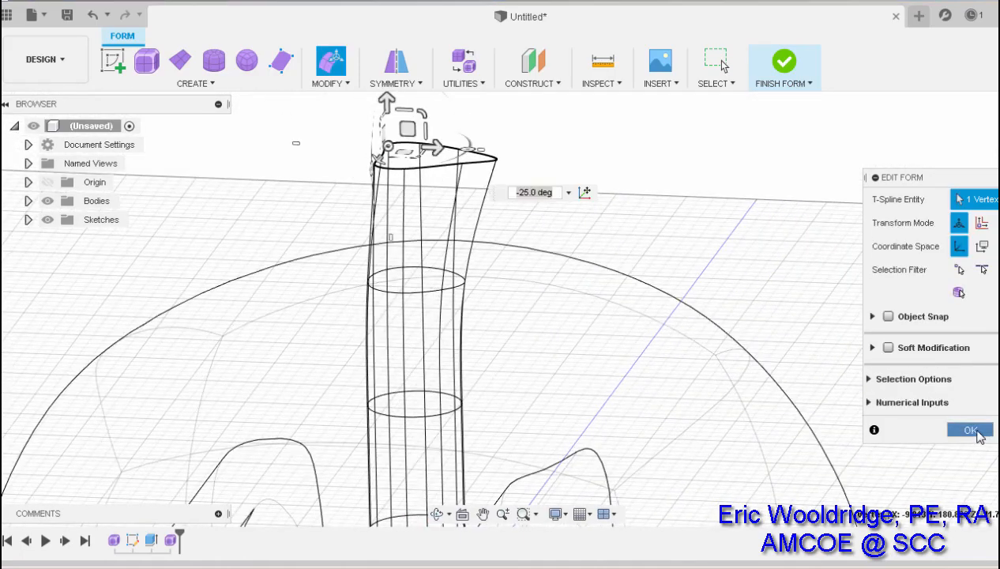
pyautogui.click(972, 430)
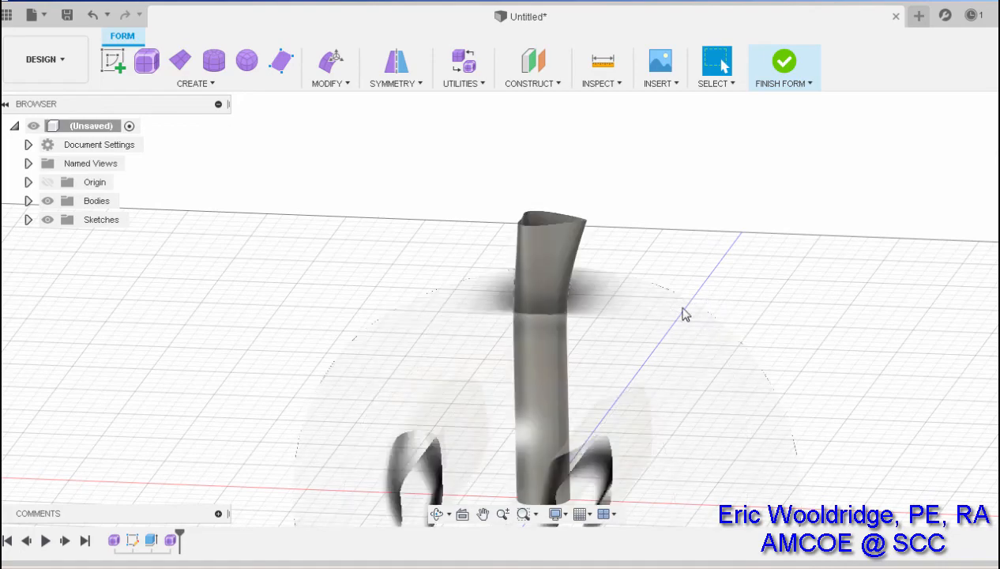
# Step: Finish the form of the sculpted stem and view it together with the carved pumpkin body
pyautogui.keyDown('shift'); pyautogui.moveTo(642, 298); pyautogui.dragTo(630, 232, button='middle'); pyautogui.keyUp('shift')
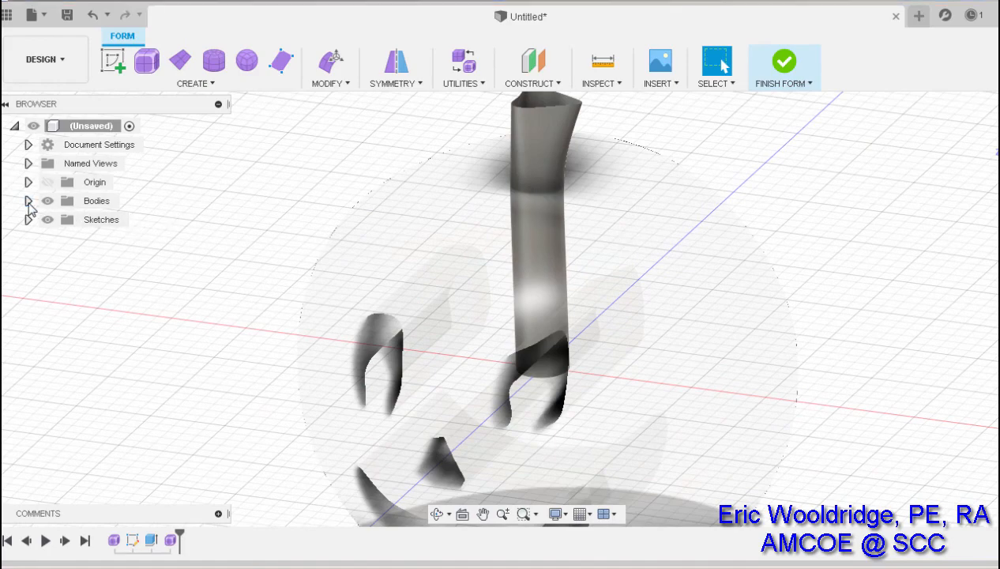
pyautogui.click(28, 201)
pyautogui.click(28, 202)
pyautogui.moveTo(648, 293); pyautogui.dragTo(619, 289, button='middle')
pyautogui.moveTo(615, 330); pyautogui.dragTo(632, 291, button='middle')
pyautogui.scroll(-1, 632, 291)
pyautogui.scroll(-2, 632, 297)
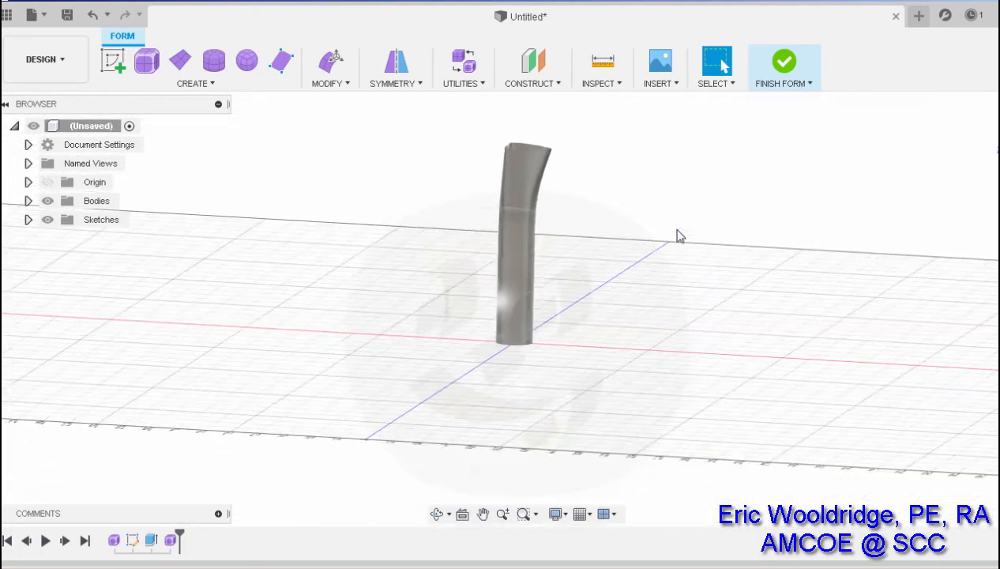
pyautogui.click(761, 87)
pyautogui.keyDown('shift'); pyautogui.moveTo(713, 225); pyautogui.dragTo(708, 263, button='middle'); pyautogui.keyUp('shift')
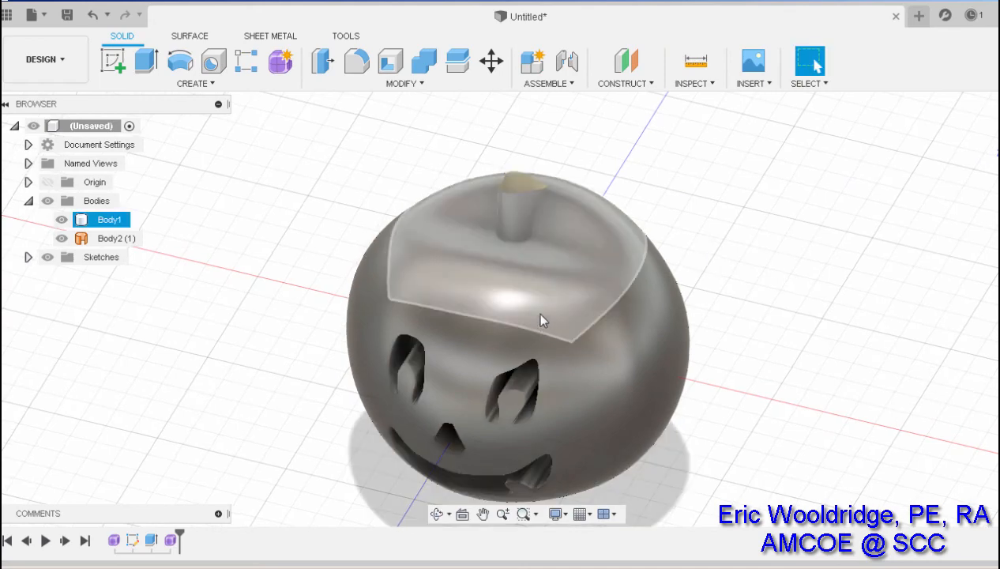
pyautogui.click(96, 220)
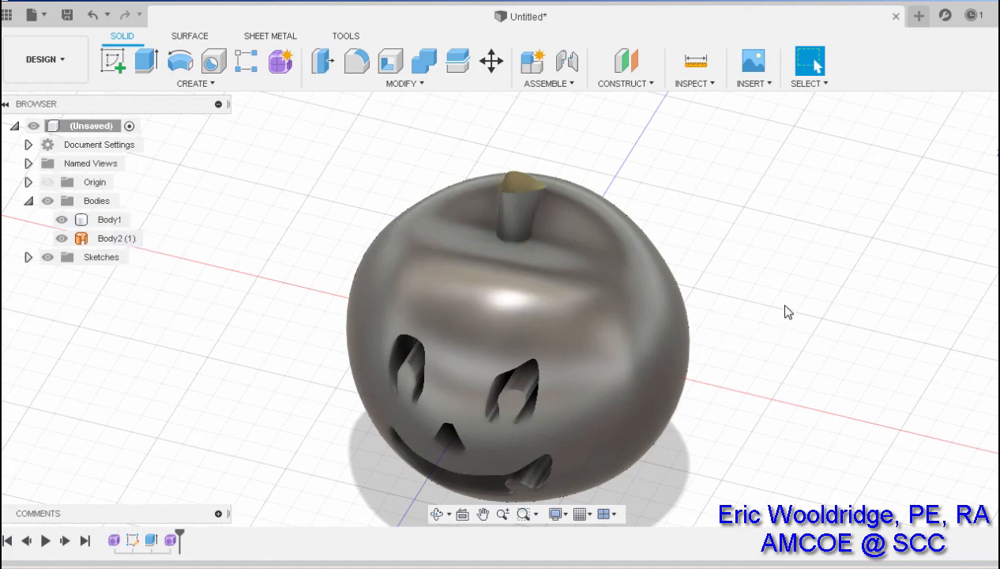
pyautogui.keyDown('shift'); pyautogui.moveTo(778, 308); pyautogui.dragTo(787, 274, button='middle'); pyautogui.keyUp('shift')
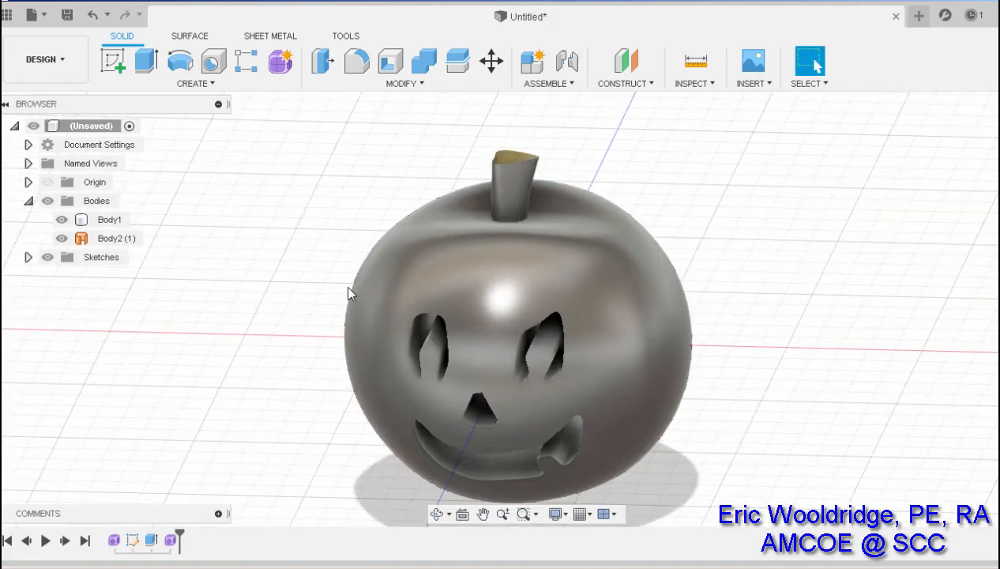
# Step: Hide the pumpkin body Body1 to isolate the hollow stem and inspect its open top rim
pyautogui.click(61, 220)
pyautogui.keyDown('shift'); pyautogui.moveTo(621, 234); pyautogui.dragTo(665, 277, button='middle'); pyautogui.keyUp('shift')
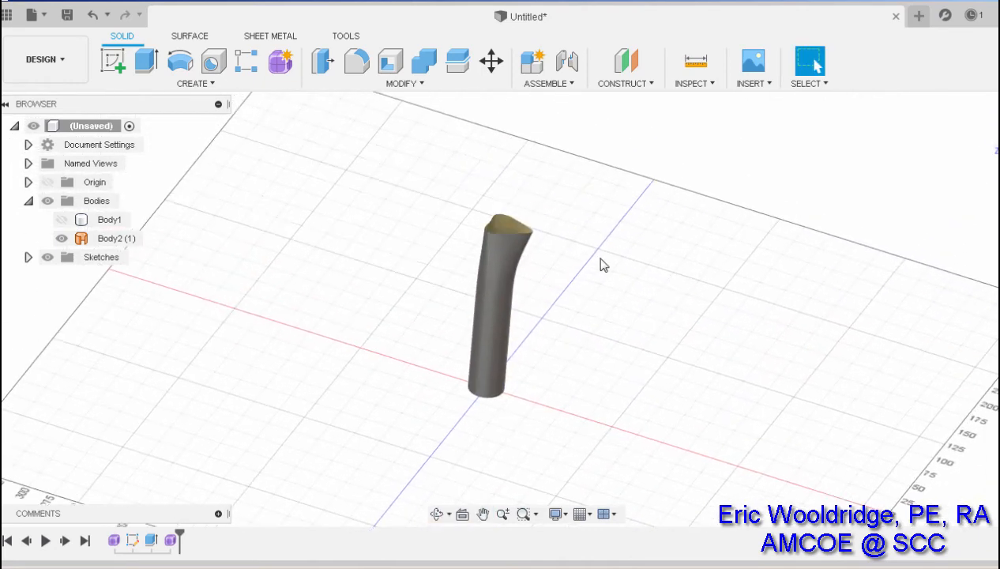
pyautogui.scroll(3, 601, 264)
pyautogui.click(491, 226)
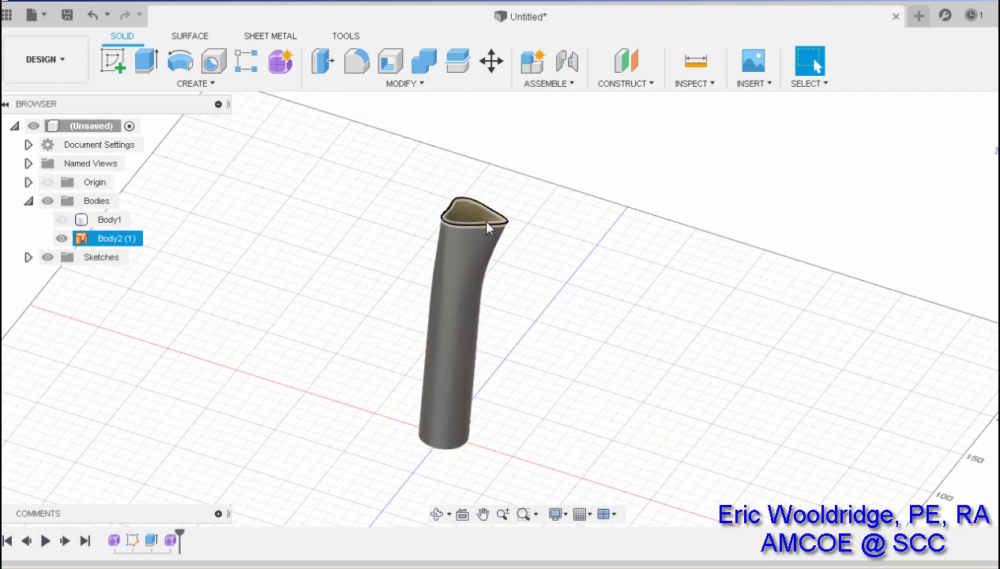
pyautogui.click(506, 267)
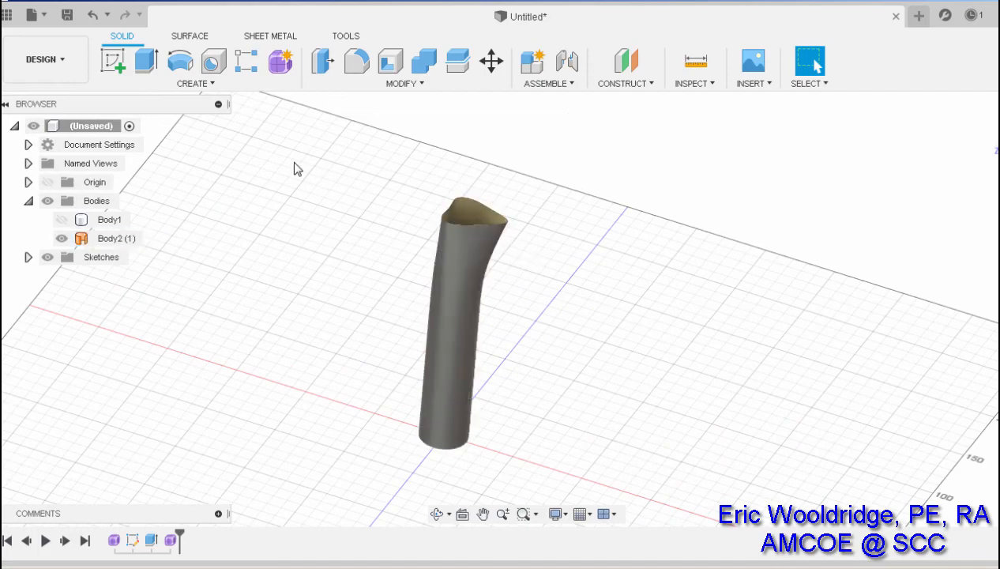
# Step: Close the stem's open top with a surface Patch on its rim edge, created as a new body
pyautogui.click(186, 37)
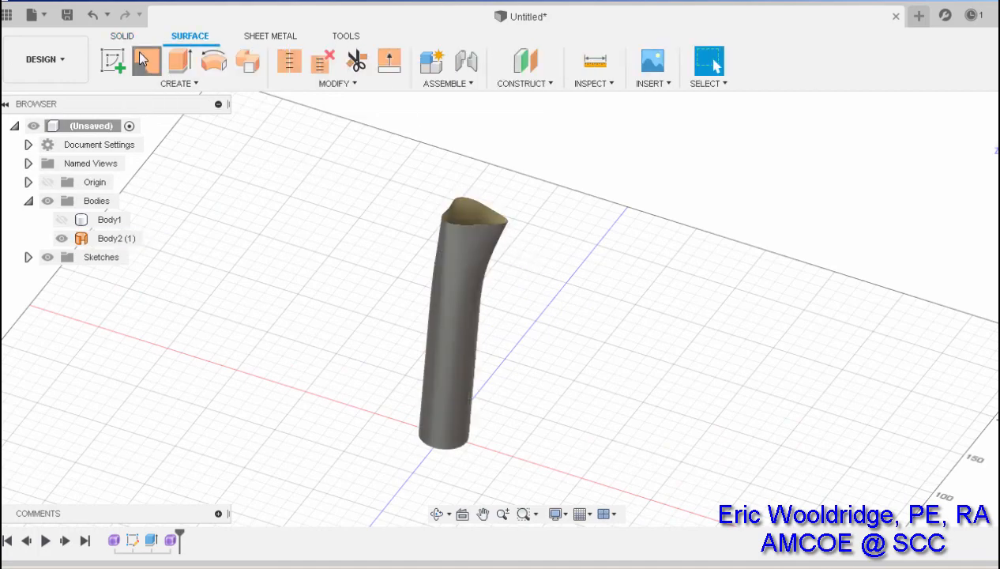
pyautogui.click(144, 60)
pyautogui.click(479, 202)
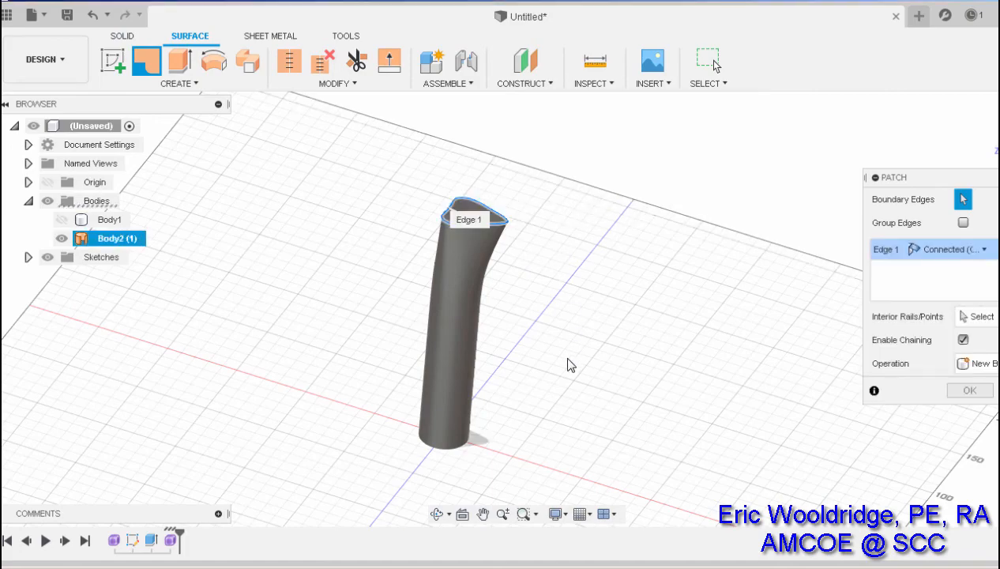
pyautogui.keyDown('shift'); pyautogui.moveTo(535, 423); pyautogui.dragTo(519, 268, button='middle'); pyautogui.keyUp('shift')
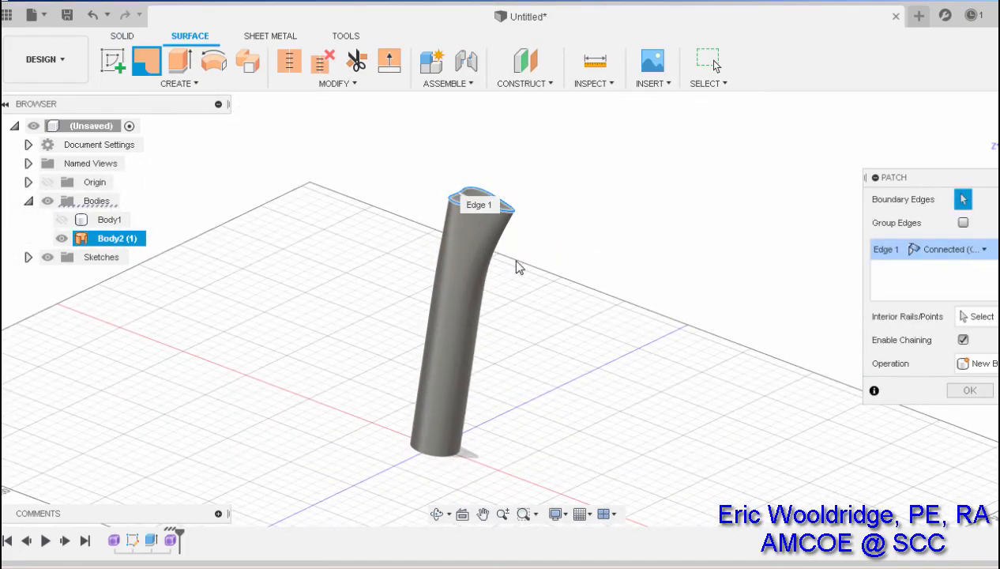
pyautogui.click(970, 391)
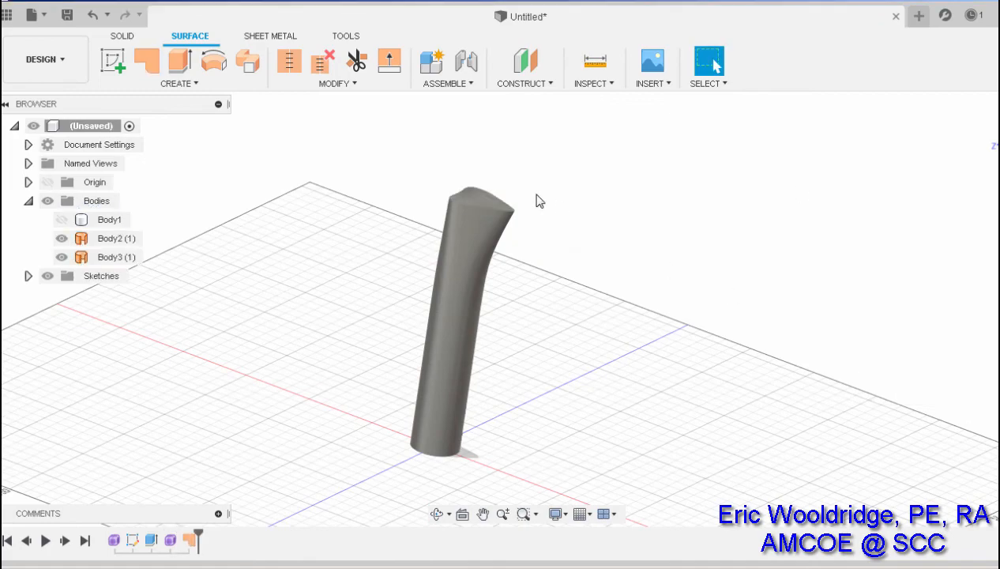
# Step: Patch the stem's circular bottom opening with a surface created as a new body
pyautogui.click(147, 60)
pyautogui.keyDown('shift'); pyautogui.moveTo(536, 308); pyautogui.dragTo(513, 412, button='middle'); pyautogui.keyUp('shift')
pyautogui.click(456, 430)
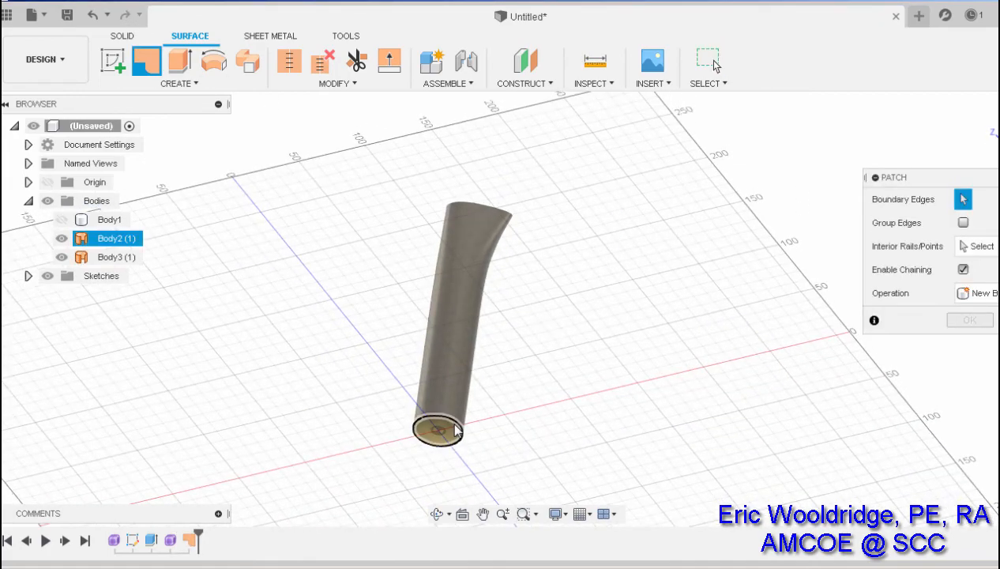
pyautogui.click(969, 390)
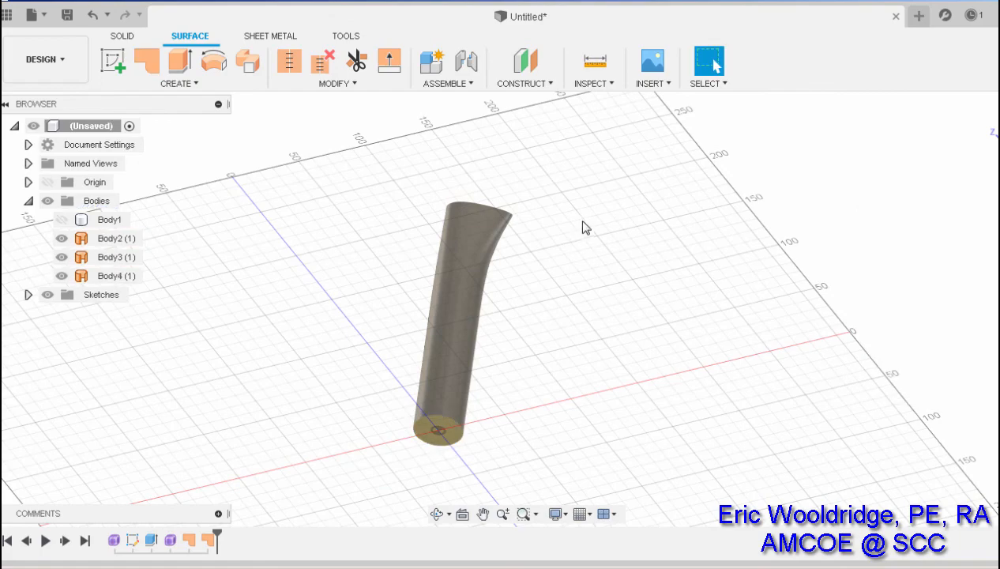
# Step: Patch the stem's circular bottom edge a second time as a new body
pyautogui.keyDown('shift'); pyautogui.moveTo(585, 225); pyautogui.dragTo(355, 177, button='middle'); pyautogui.keyUp('shift')
pyautogui.click(147, 61)
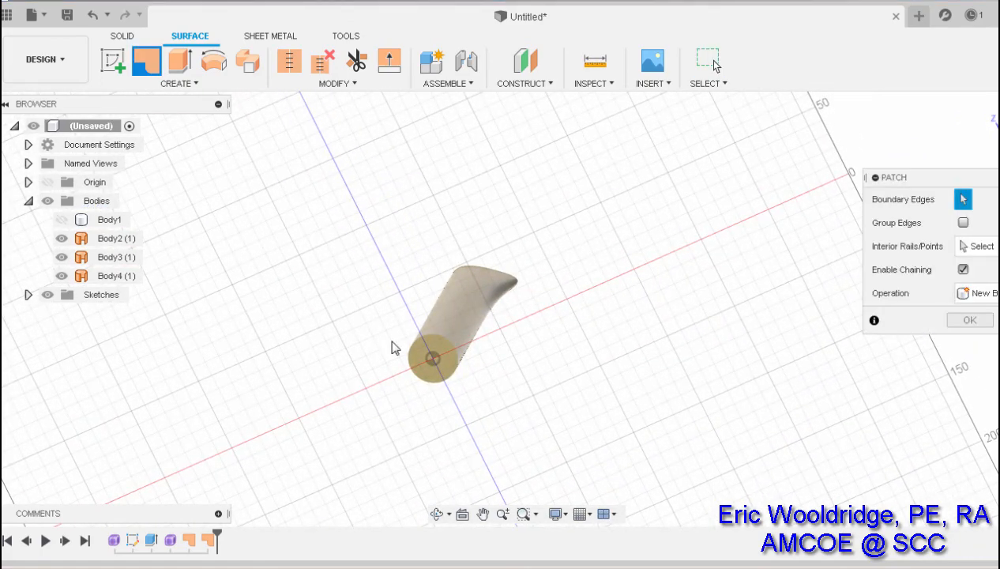
pyautogui.click(452, 347)
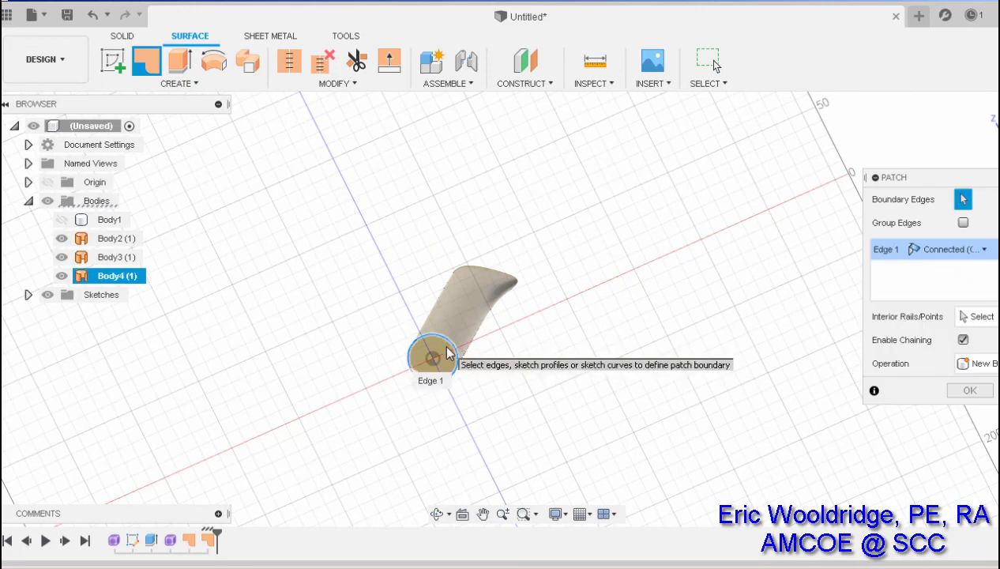
pyautogui.click(964, 391)
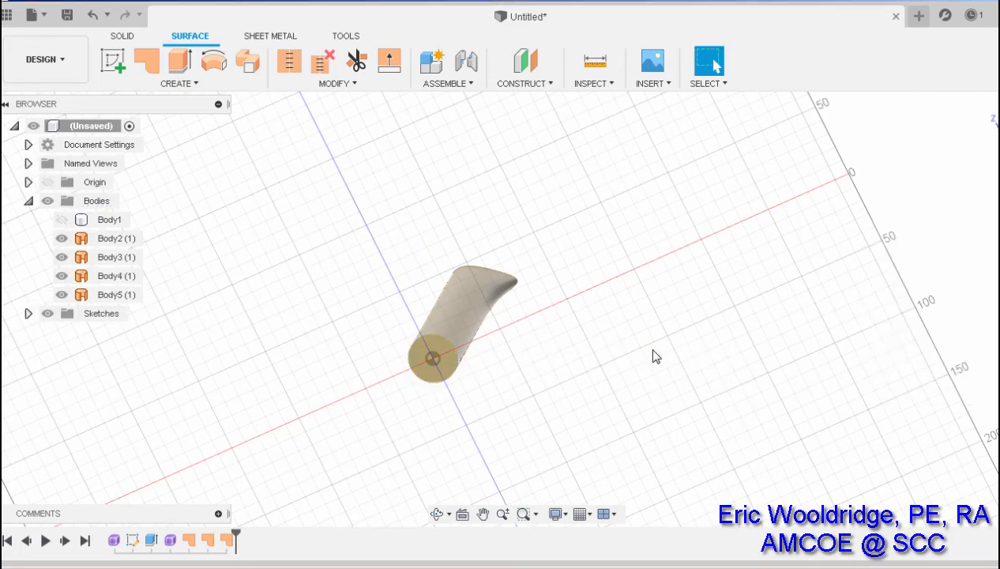
# Step: Reselect the stem's circular bottom edge and create one more patch surface on it as a new body
pyautogui.click(447, 352)
pyautogui.click(454, 341)
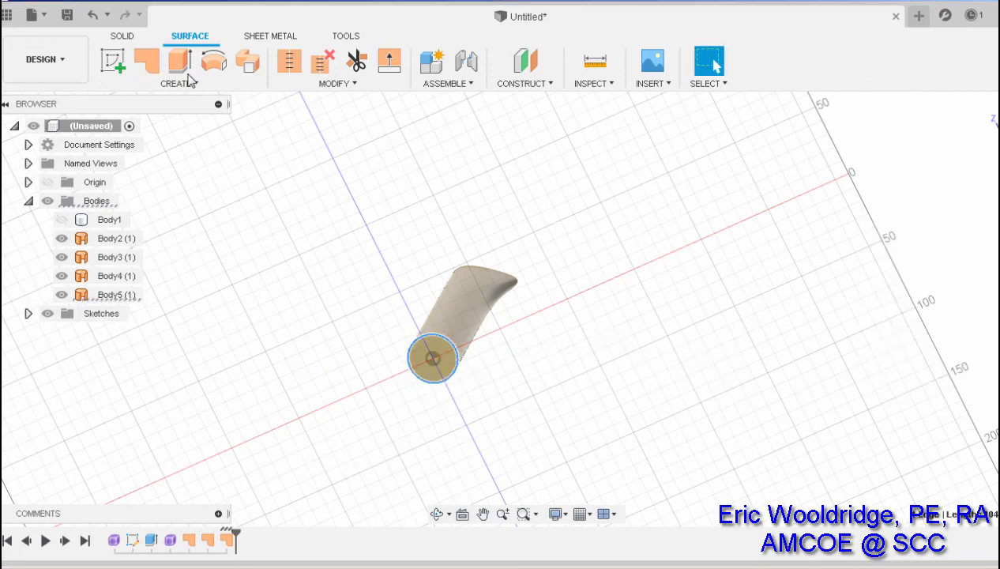
pyautogui.click(151, 63)
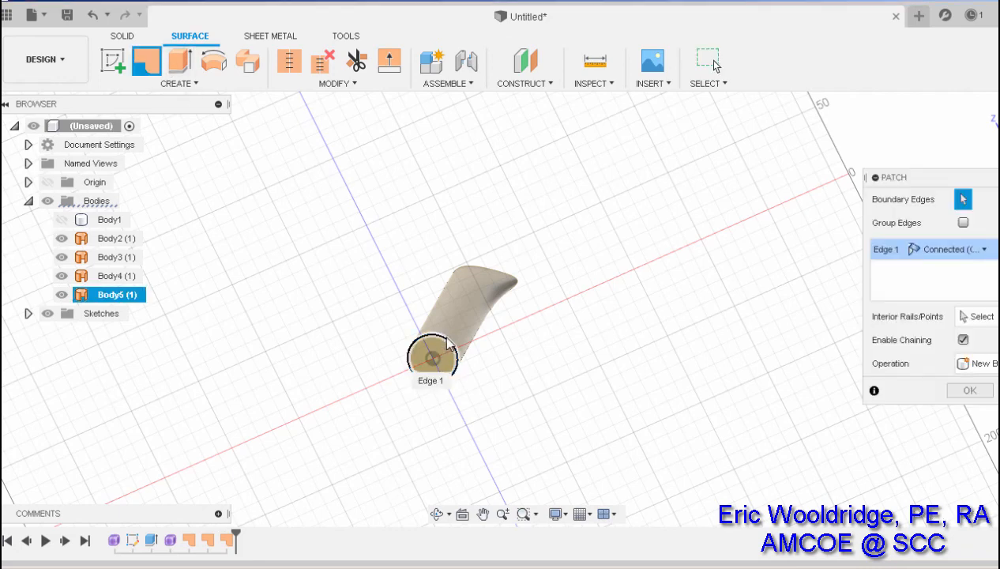
pyautogui.click(447, 344)
pyautogui.moveTo(364, 308); pyautogui.dragTo(466, 396)
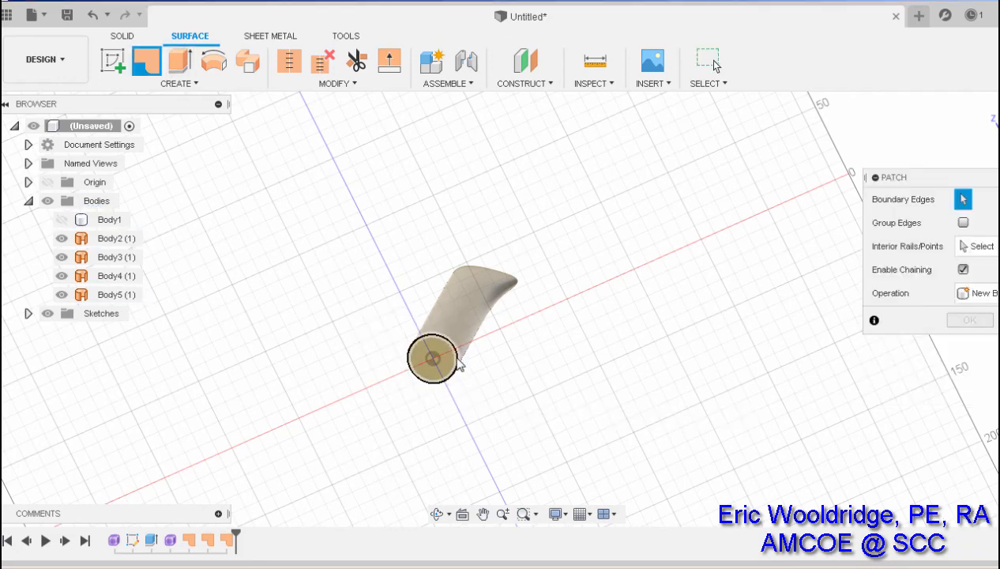
pyautogui.click(461, 364)
pyautogui.click(971, 390)
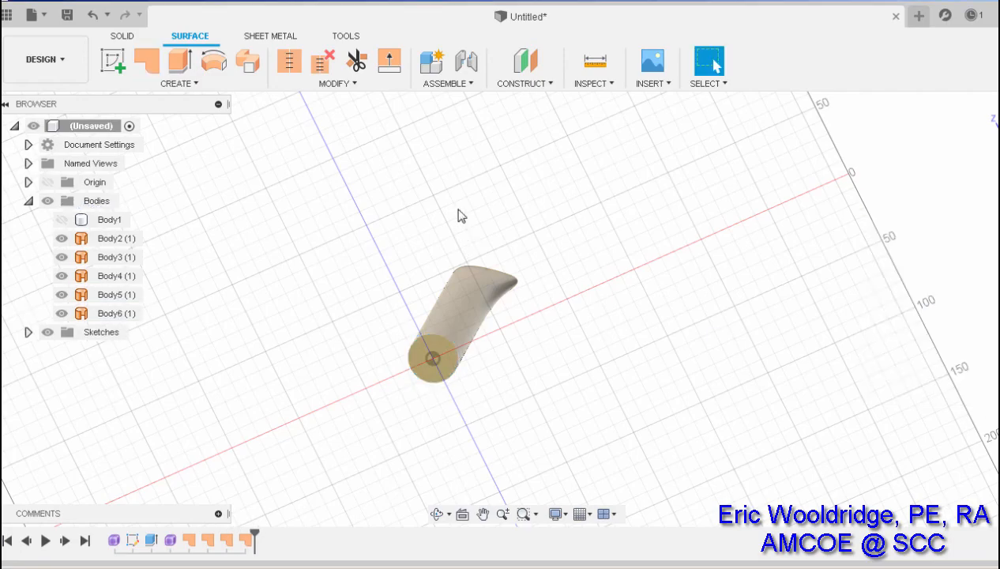
# Step: Try to stitch the stem wall and all its patch surfaces together
pyautogui.keyDown('shift'); pyautogui.moveTo(463, 214); pyautogui.dragTo(333, 441, button='middle'); pyautogui.keyUp('shift')
pyautogui.moveTo(425, 338)
pyautogui.keyDown('shift'); pyautogui.mouseDown(button='middle')
pyautogui.moveTo(380, 368)
pyautogui.moveTo(425, 249)
pyautogui.moveTo(433, 350)
pyautogui.moveTo(433, 341)
pyautogui.mouseUp(button='middle'); pyautogui.keyUp('shift')
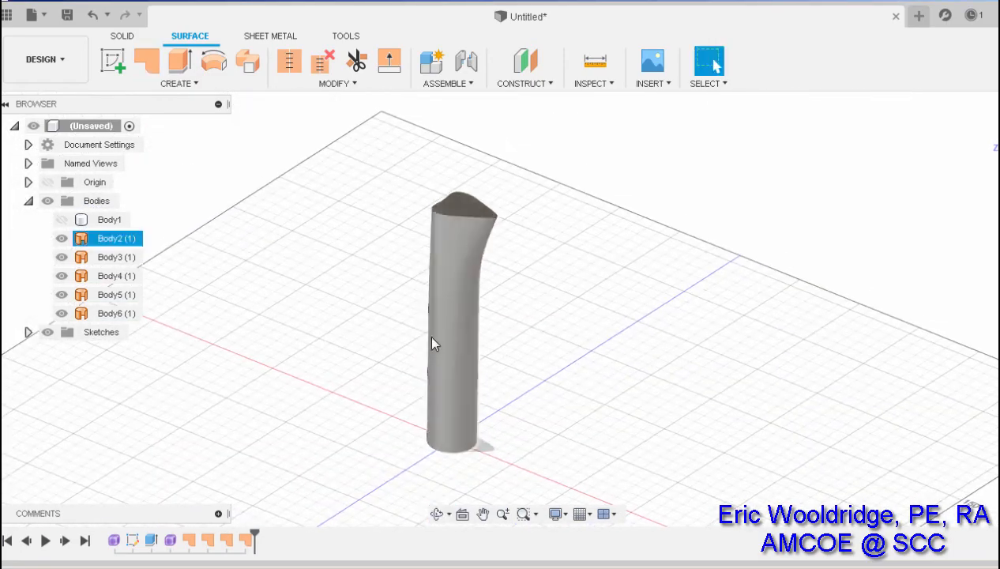
pyautogui.click(289, 61)
pyautogui.moveTo(339, 135); pyautogui.dragTo(584, 510)
pyautogui.click(972, 452)
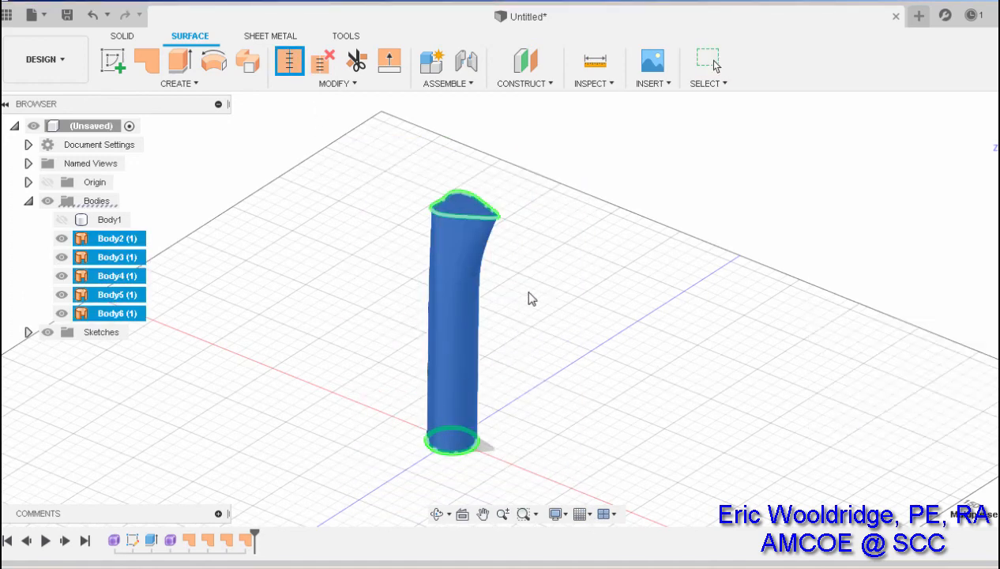
pyautogui.keyDown('shift'); pyautogui.moveTo(545, 309); pyautogui.dragTo(503, 306, button='middle'); pyautogui.keyUp('shift')
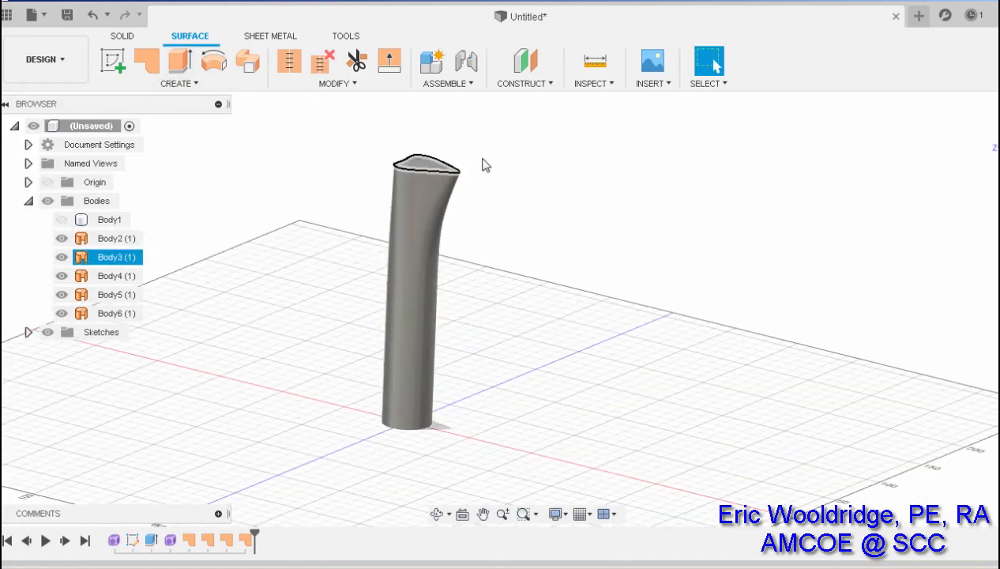
# Step: Stitch the stem wall and its four patch surfaces into one new body with a 0.10 mm tolerance
pyautogui.keyDown('shift'); pyautogui.moveTo(485, 163); pyautogui.dragTo(490, 332, button='middle'); pyautogui.keyUp('shift')
pyautogui.click(290, 62)
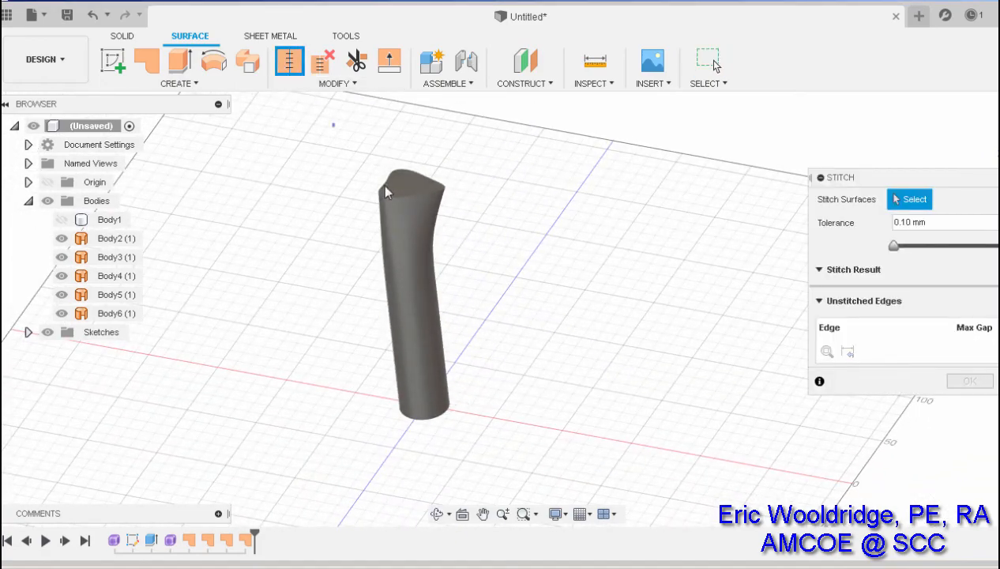
pyautogui.moveTo(327, 120); pyautogui.dragTo(551, 474)
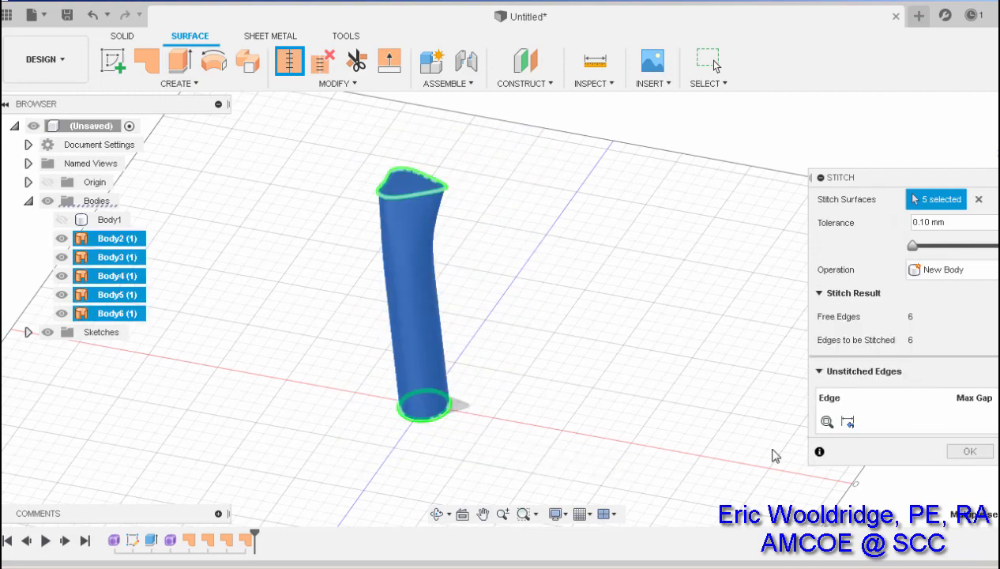
pyautogui.click(967, 451)
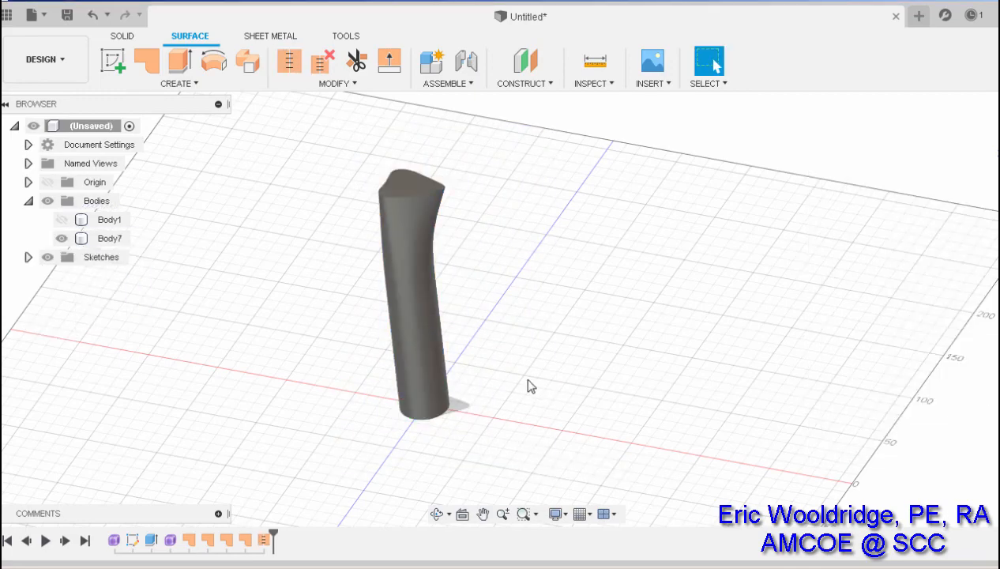
pyautogui.keyDown('shift'); pyautogui.moveTo(502, 332); pyautogui.dragTo(494, 278, button='middle'); pyautogui.keyUp('shift')
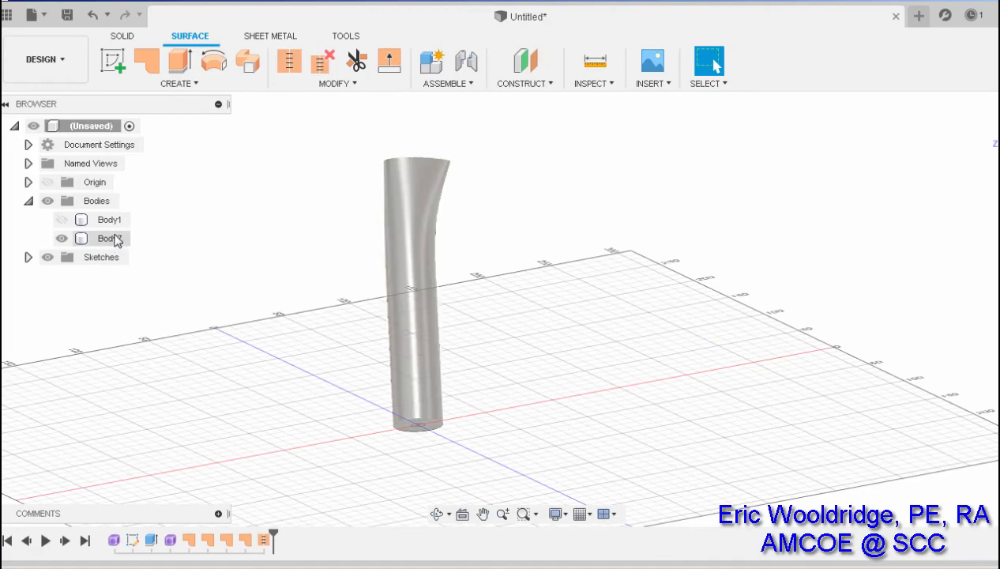
# Step: Show the pumpkin body Body1 again beneath the stem and switch back to the solid modelling tools
pyautogui.click(62, 221)
pyautogui.keyDown('shift'); pyautogui.moveTo(570, 248); pyautogui.dragTo(618, 283, button='middle'); pyautogui.keyUp('shift')
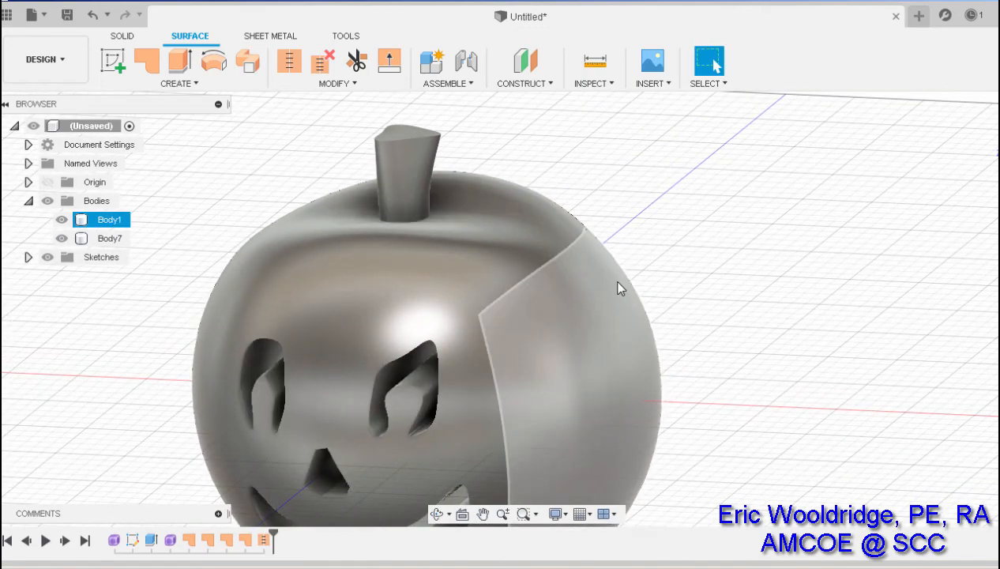
pyautogui.moveTo(608, 186); pyautogui.dragTo(564, 165, button='middle')
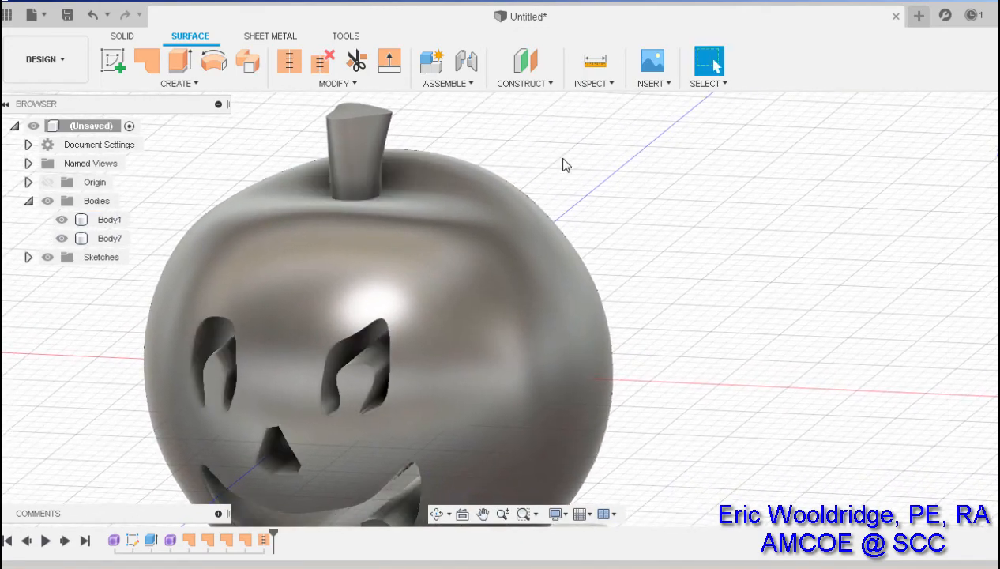
pyautogui.click(125, 36)
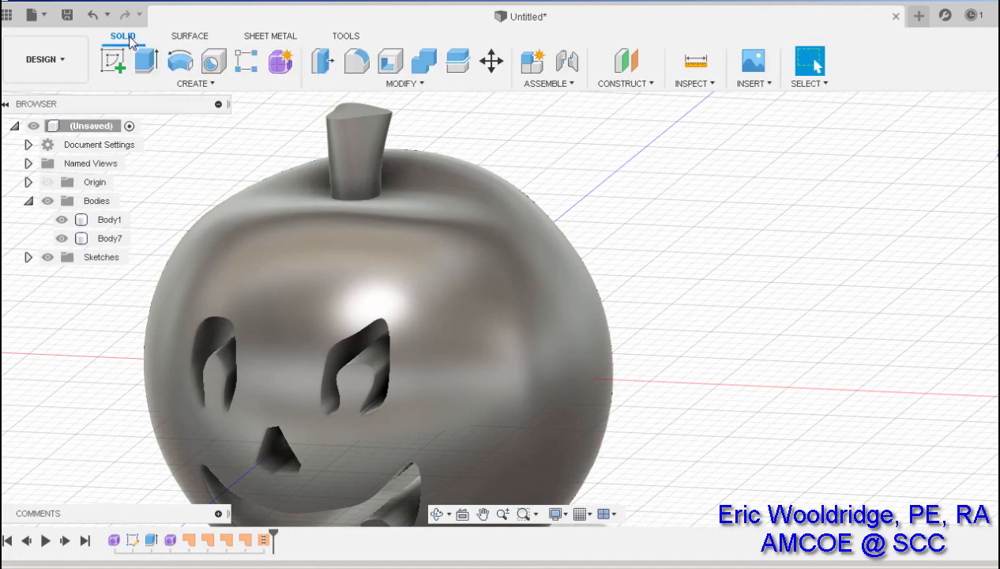
# Step: Combine the stem body Body7 into the pumpkin Body1 with a Join operation
pyautogui.click(412, 85)
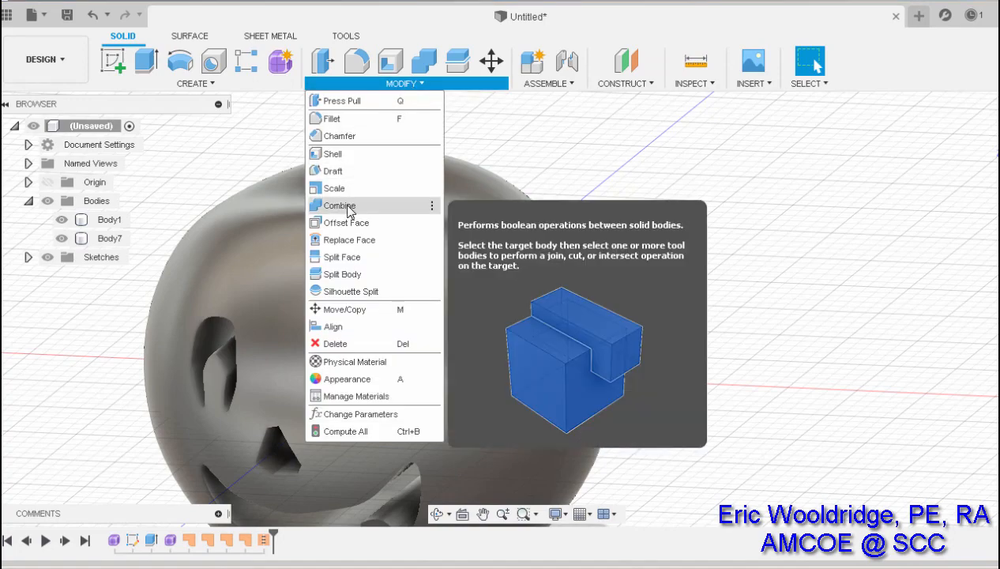
pyautogui.click(340, 206)
pyautogui.click(110, 219)
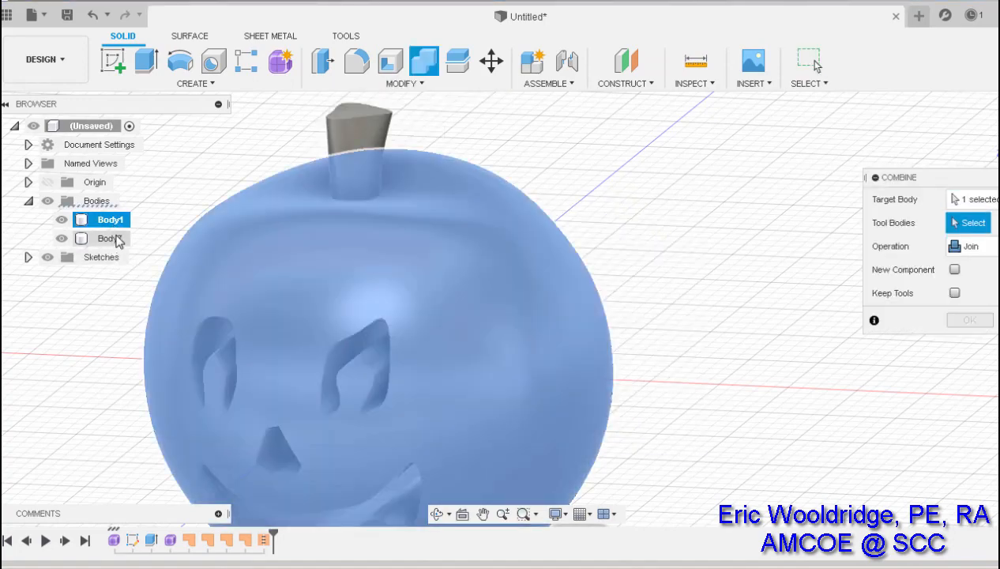
pyautogui.click(115, 239)
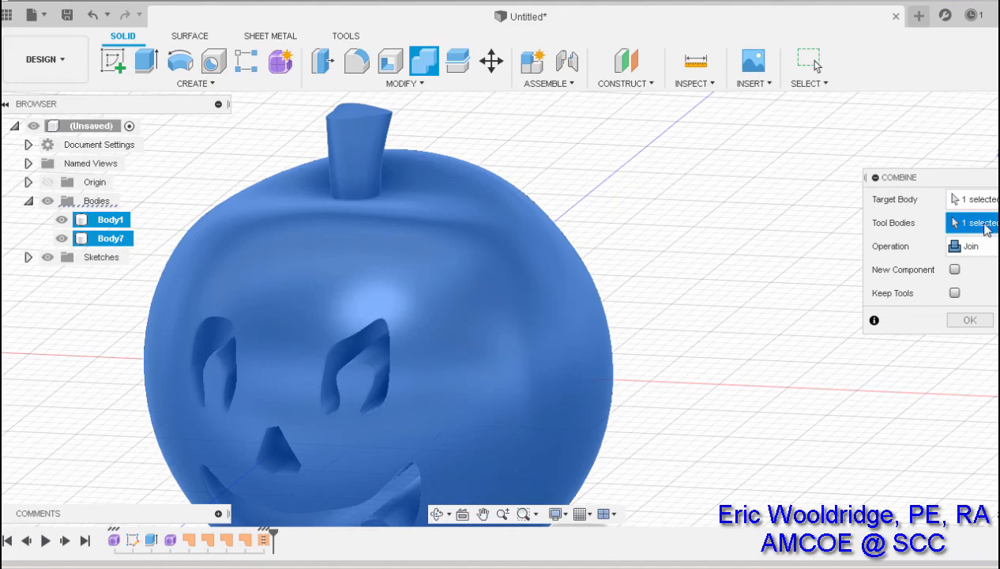
pyautogui.click(971, 320)
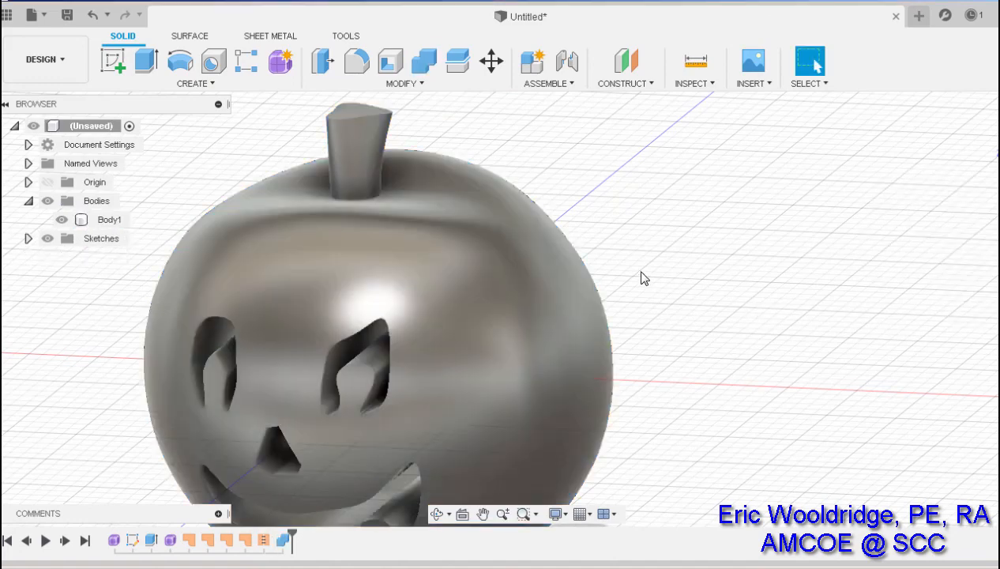
pyautogui.moveTo(459, 311); pyautogui.dragTo(481, 275, button='middle')
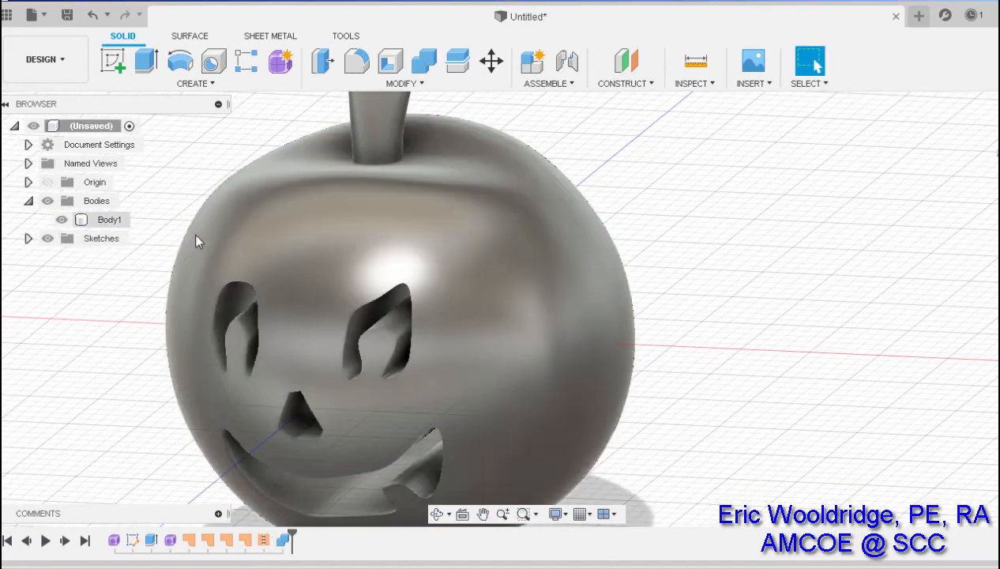
pyautogui.moveTo(661, 290)
pyautogui.keyDown('shift'); pyautogui.mouseDown(button='middle')
pyautogui.moveTo(661, 233)
pyautogui.moveTo(666, 289)
pyautogui.moveTo(699, 306)
pyautogui.moveTo(695, 270)
pyautogui.moveTo(663, 288)
pyautogui.mouseUp(button='middle'); pyautogui.keyUp('shift')
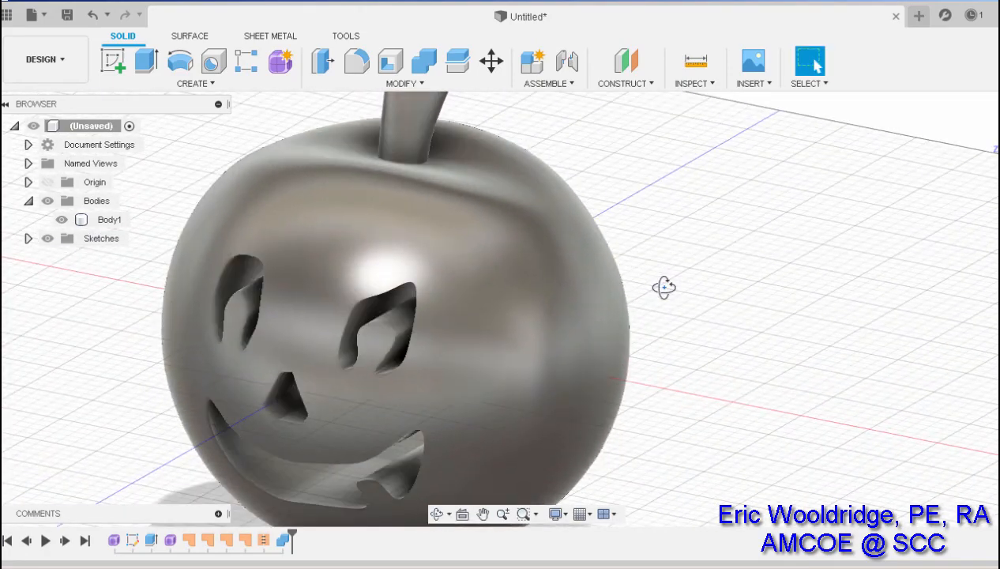
pyautogui.rightClick(109, 222)
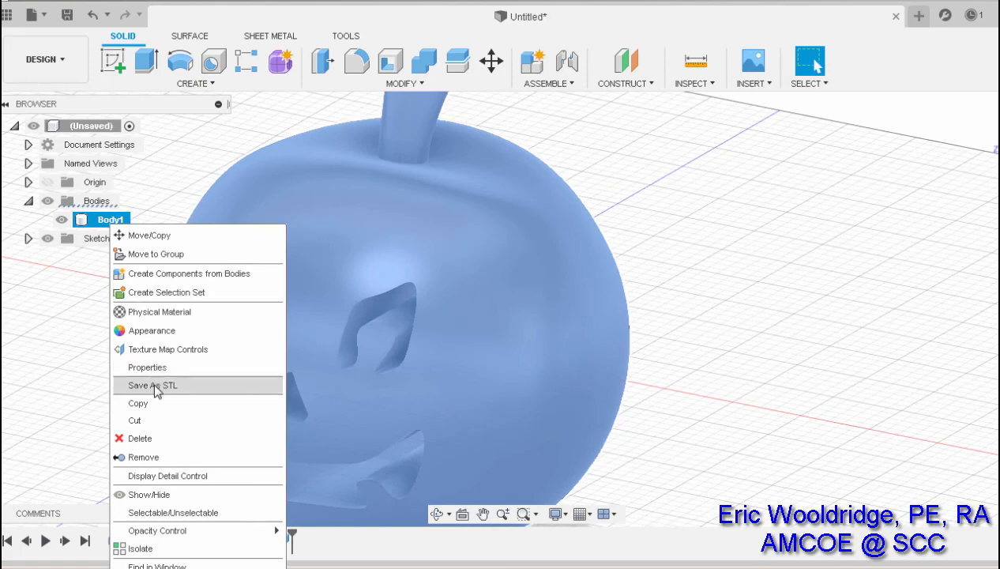
pyautogui.click(677, 305)
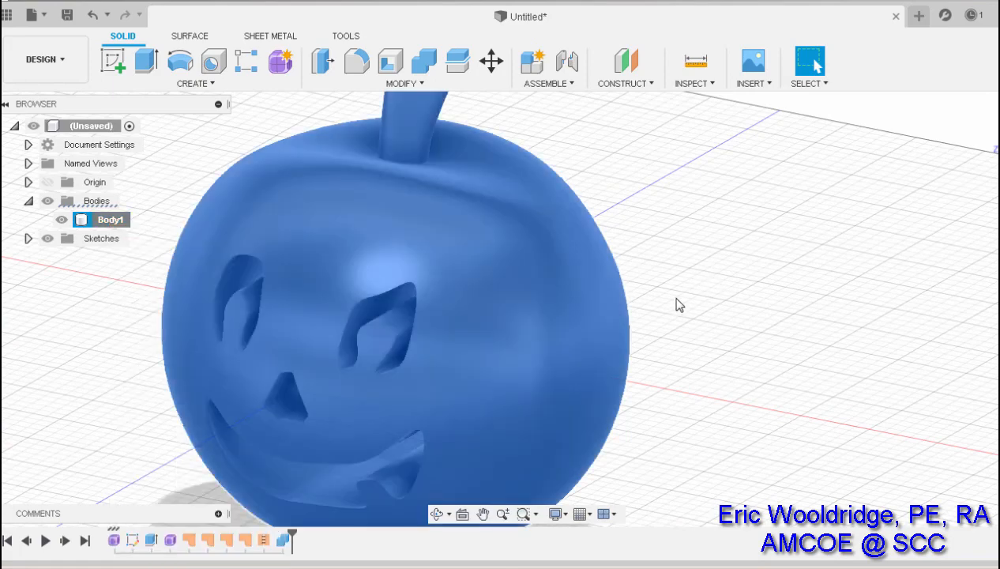
pyautogui.keyDown('shift'); pyautogui.moveTo(732, 291); pyautogui.dragTo(734, 290, button='middle'); pyautogui.keyUp('shift')
pyautogui.moveTo(738, 279); pyautogui.dragTo(633, 240)
pyautogui.press('Escape')
pyautogui.click(79, 380)
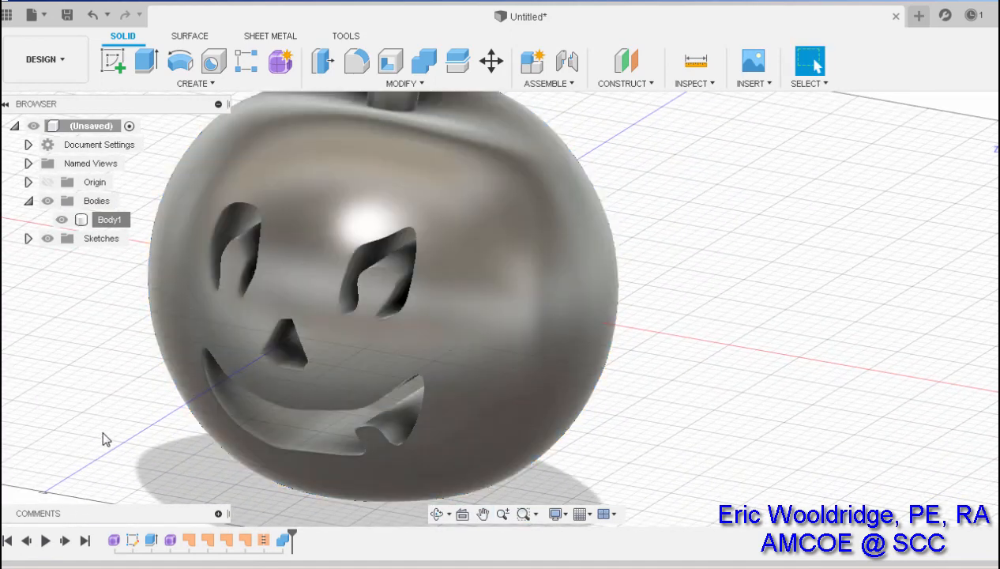
# Step: Roll the timeline back to just after the first form feature and open the pumpkin form for editing
pyautogui.moveTo(105, 324); pyautogui.dragTo(180, 372, button='middle')
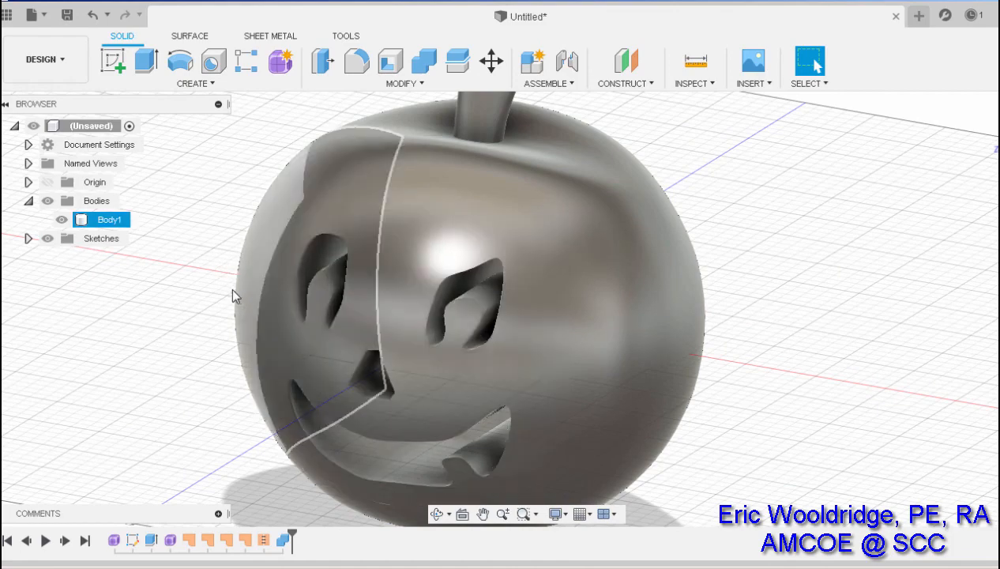
pyautogui.keyDown('shift'); pyautogui.moveTo(230, 286); pyautogui.dragTo(224, 297, button='middle'); pyautogui.keyUp('shift')
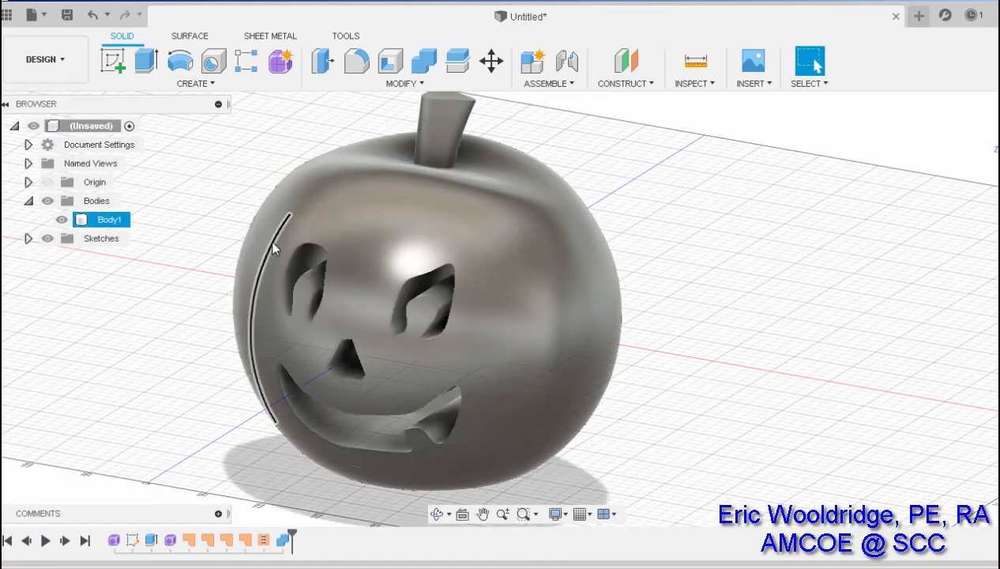
pyautogui.moveTo(292, 530); pyautogui.dragTo(120, 518)
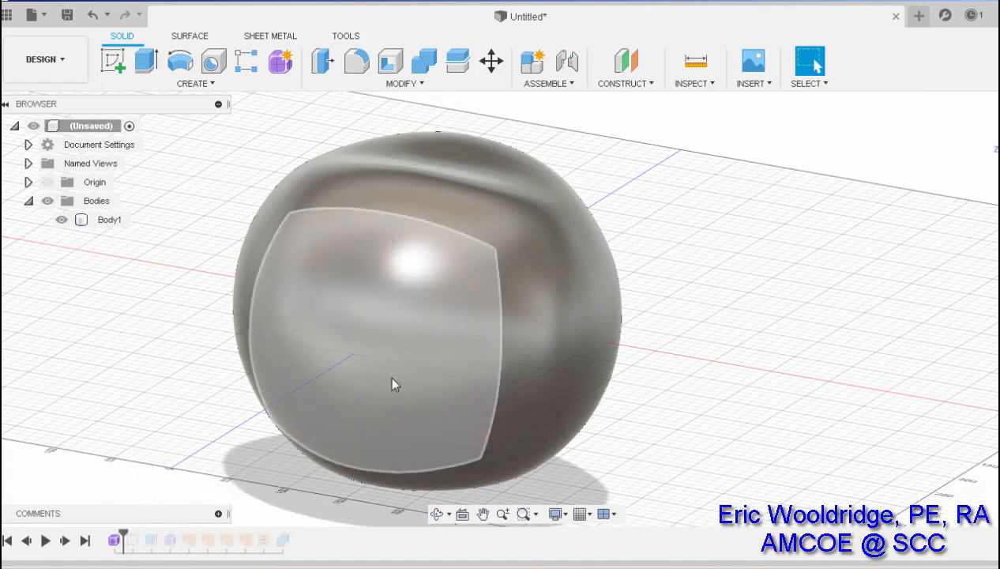
pyautogui.rightClick(113, 541)
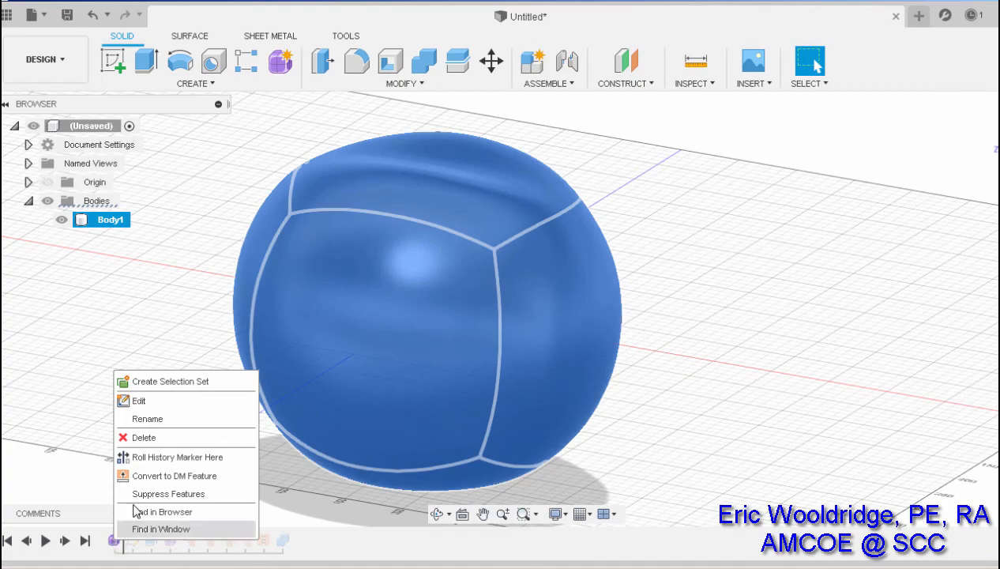
pyautogui.click(140, 401)
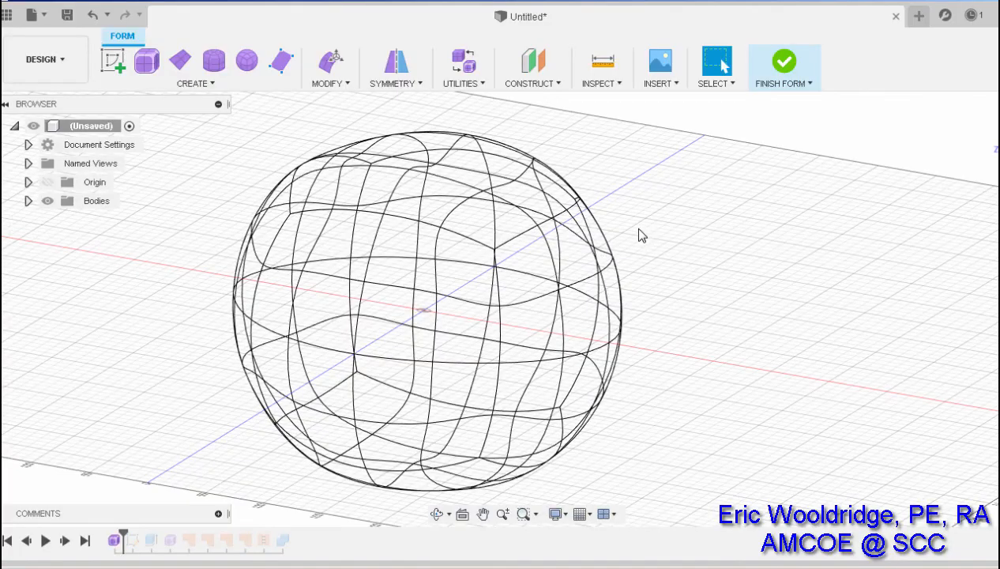
# Step: Move the vertex at the middle of the pumpkin form's back outward by about 20 mm with Edit Form
pyautogui.keyDown('shift'); pyautogui.moveTo(640, 232); pyautogui.dragTo(585, 285, button='middle'); pyautogui.keyUp('shift')
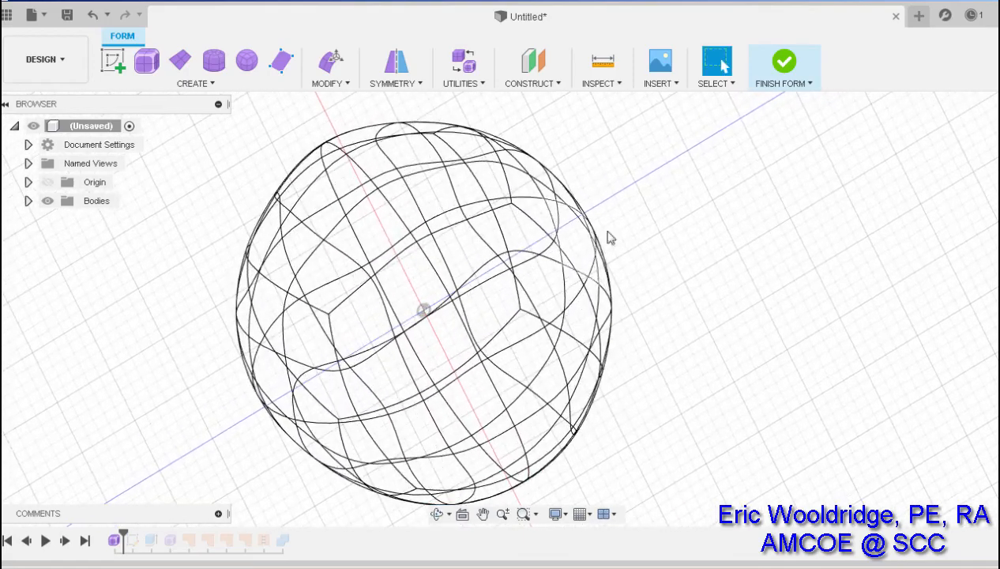
pyautogui.keyDown('shift'); pyautogui.moveTo(611, 238); pyautogui.dragTo(636, 249, button='middle'); pyautogui.keyUp('shift')
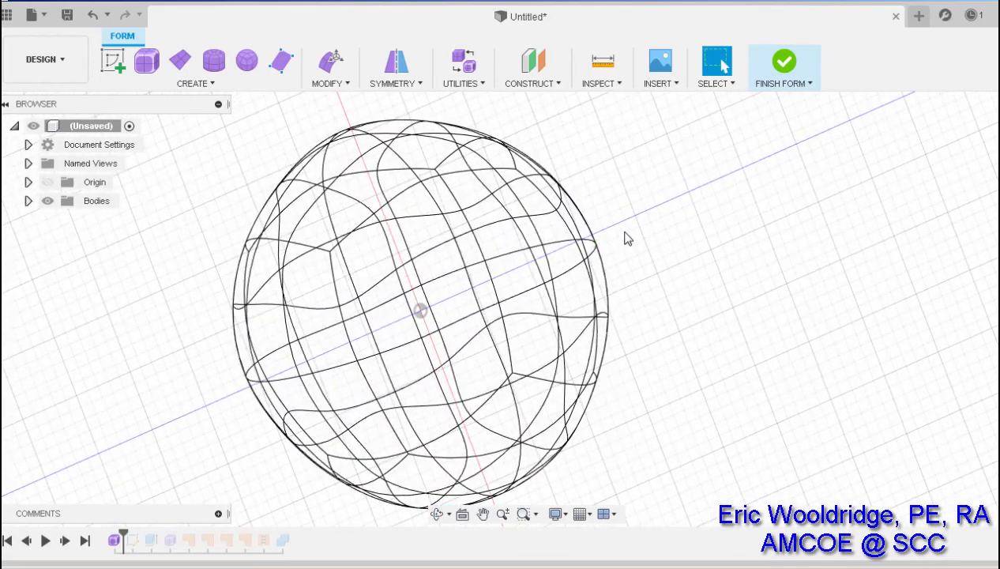
pyautogui.click(331, 61)
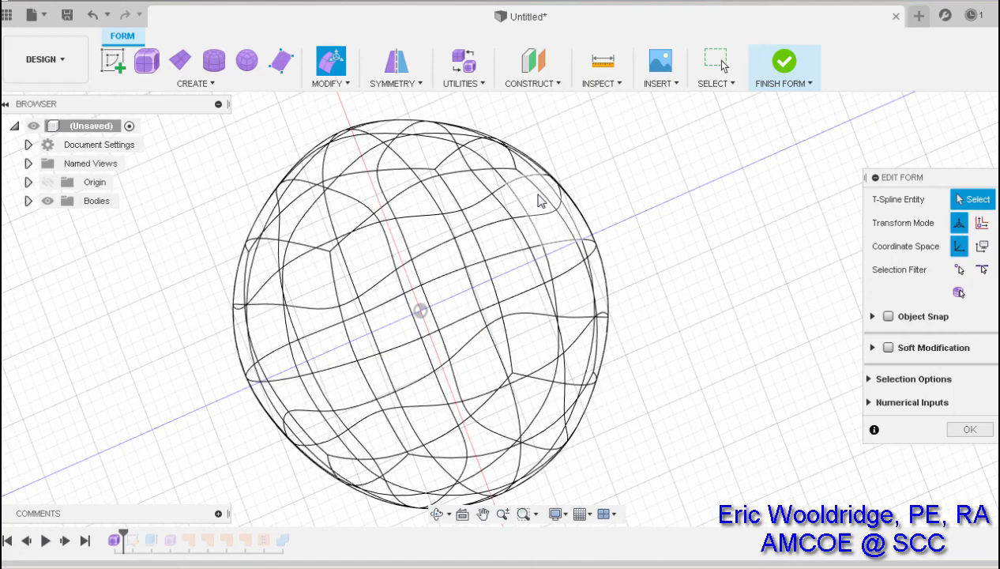
pyautogui.click(582, 240)
pyautogui.keyDown('shift'); pyautogui.moveTo(628, 261); pyautogui.dragTo(598, 239, button='middle'); pyautogui.keyUp('shift')
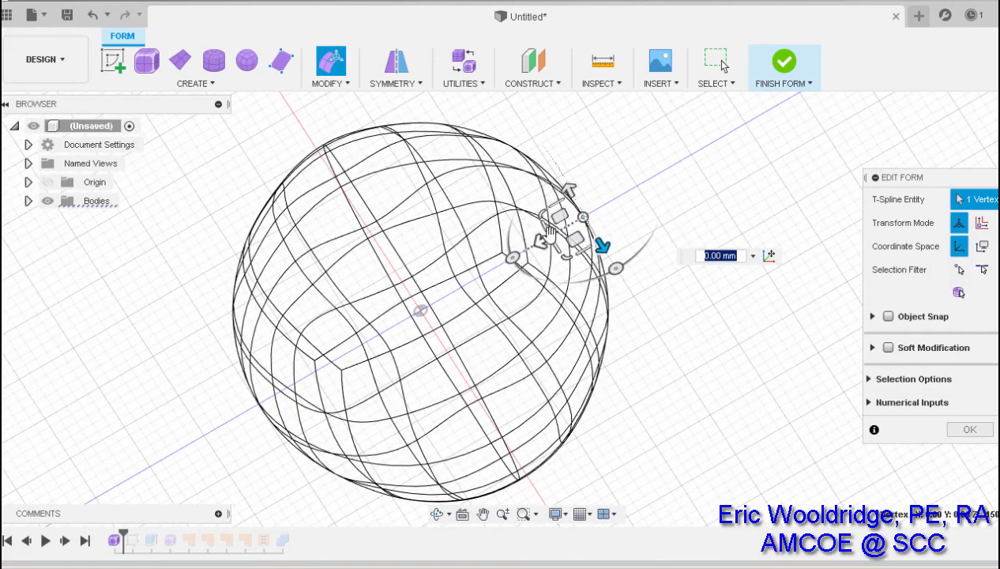
pyautogui.moveTo(551, 239); pyautogui.dragTo(568, 226)
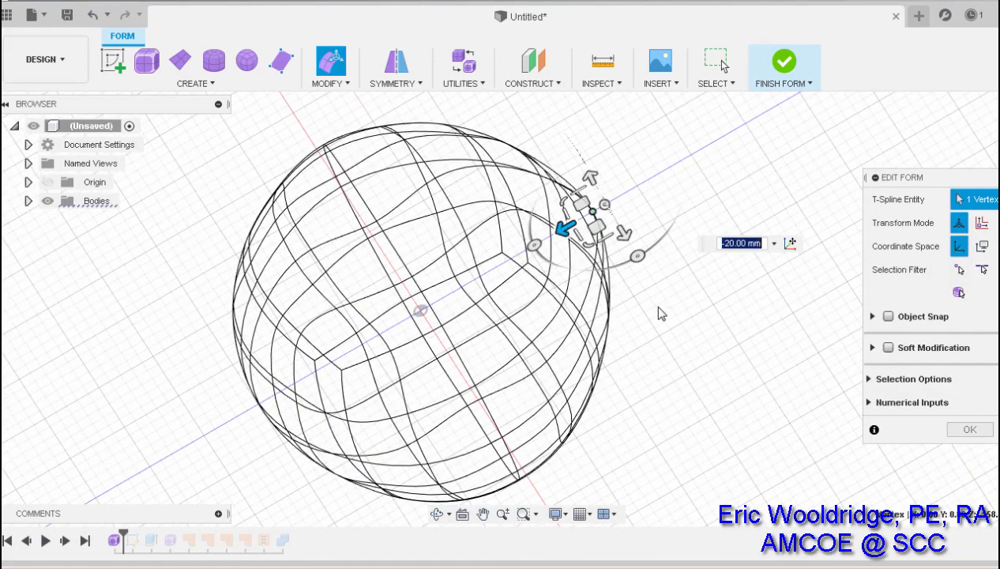
pyautogui.click(625, 371)
# Step: Pull one face on the back of the pumpkin form outward and scale it in-plane by a factor of about 1.35
pyautogui.keyDown('shift'); pyautogui.moveTo(624, 373); pyautogui.dragTo(517, 314, button='middle'); pyautogui.keyUp('shift')
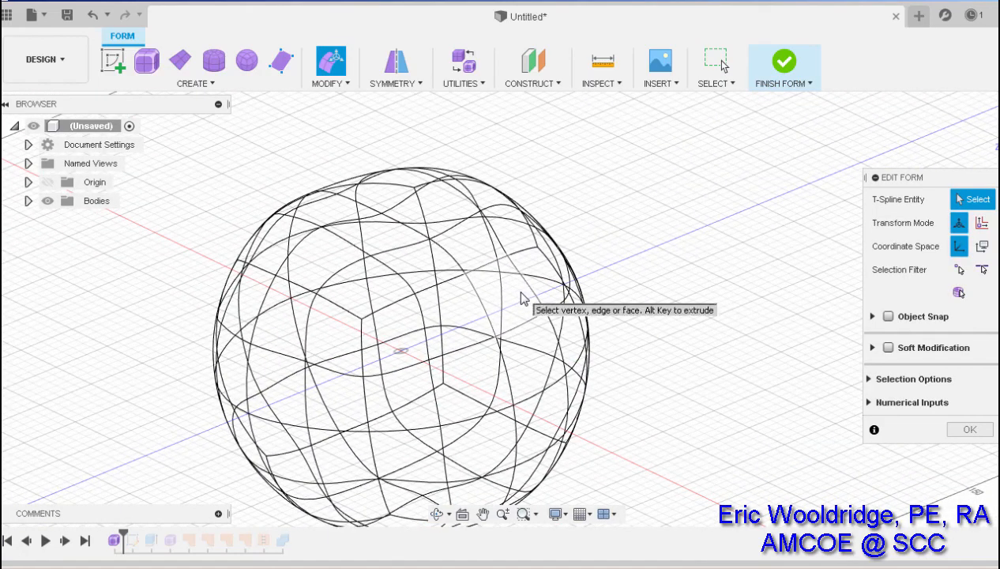
pyautogui.click(520, 297)
pyautogui.keyDown('shift'); pyautogui.moveTo(547, 292); pyautogui.dragTo(580, 290, button='middle'); pyautogui.keyUp('shift')
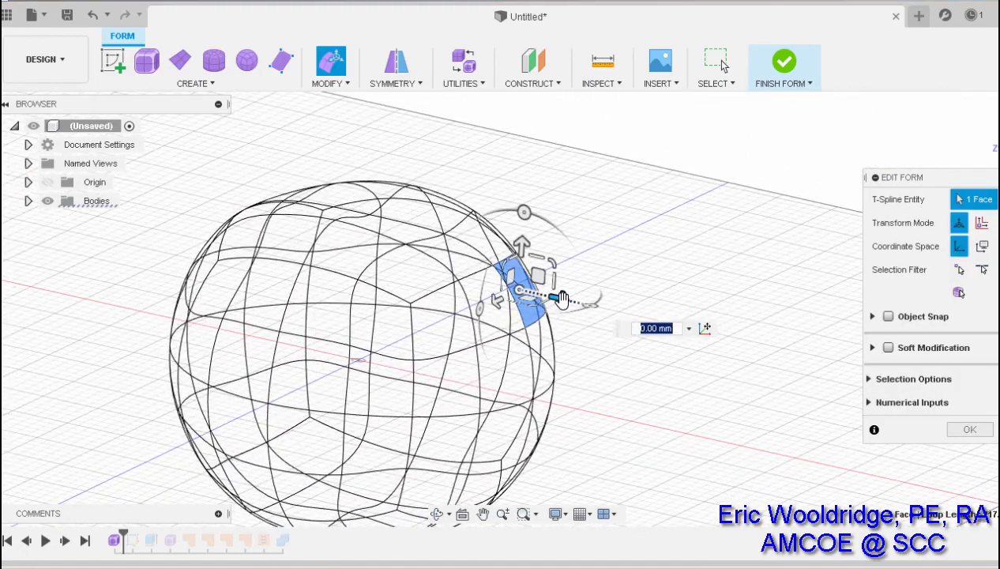
pyautogui.moveTo(560, 297); pyautogui.dragTo(572, 300)
pyautogui.moveTo(535, 252)
pyautogui.mouseDown()
pyautogui.moveTo(535, 243)
pyautogui.moveTo(573, 249)
pyautogui.mouseUp()
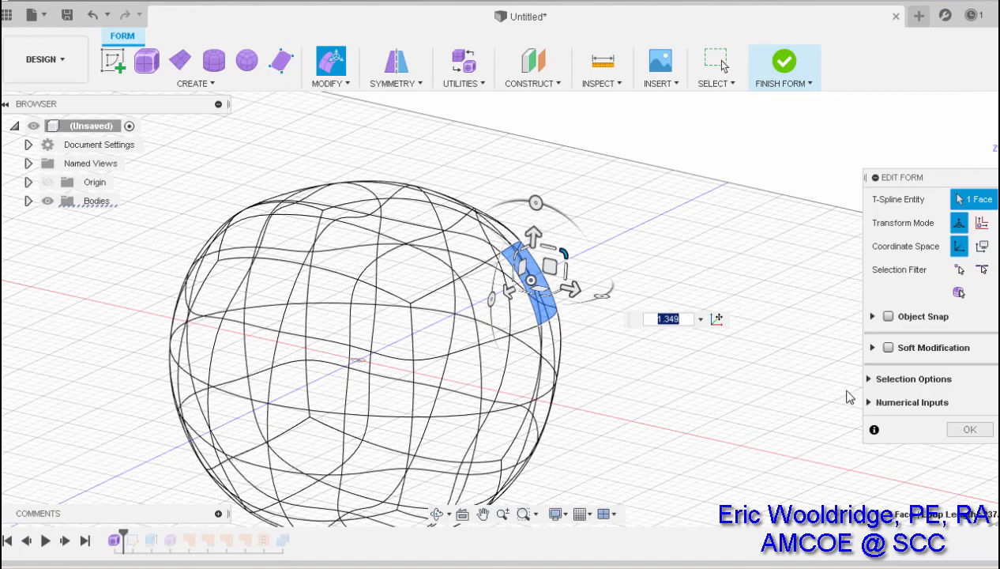
pyautogui.click(968, 430)
# Step: Finish the pumpkin form edit and roll the timeline forward to its end
pyautogui.keyDown('shift'); pyautogui.moveTo(599, 351); pyautogui.dragTo(590, 365, button='middle'); pyautogui.keyUp('shift')
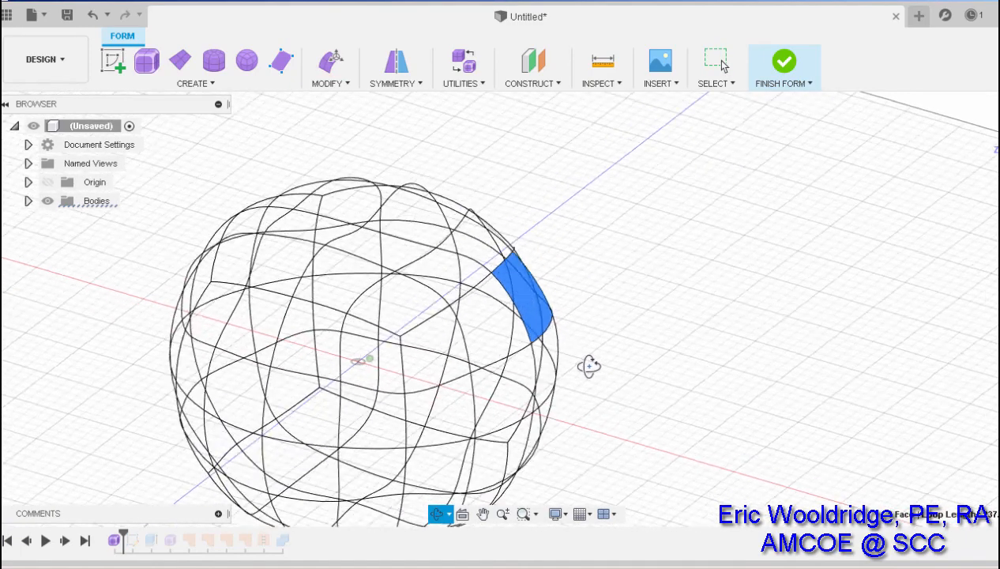
pyautogui.click(784, 63)
pyautogui.keyDown('shift'); pyautogui.moveTo(661, 335); pyautogui.dragTo(684, 295, button='middle'); pyautogui.keyUp('shift')
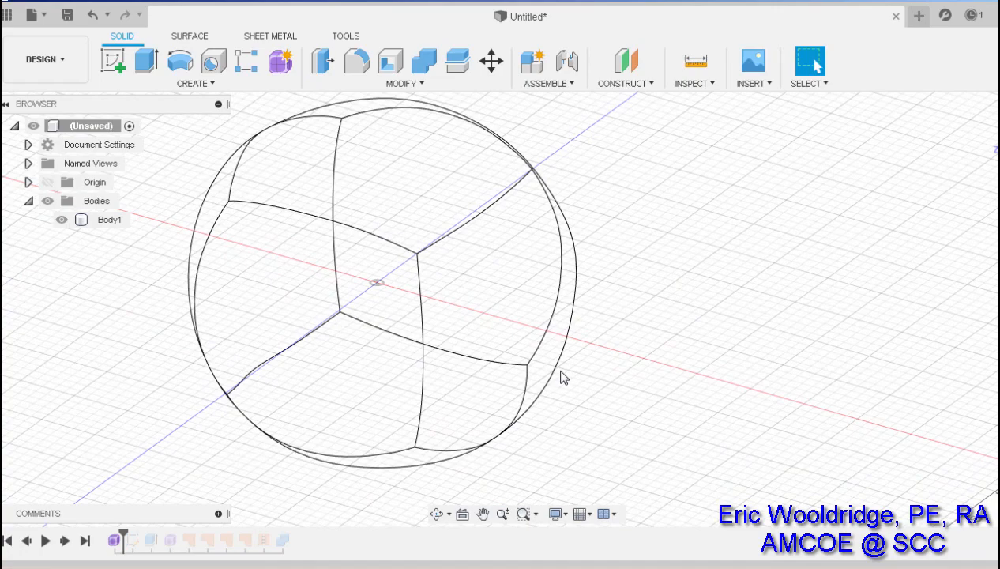
pyautogui.keyDown('shift'); pyautogui.moveTo(675, 320); pyautogui.dragTo(703, 324, button='middle'); pyautogui.keyUp('shift')
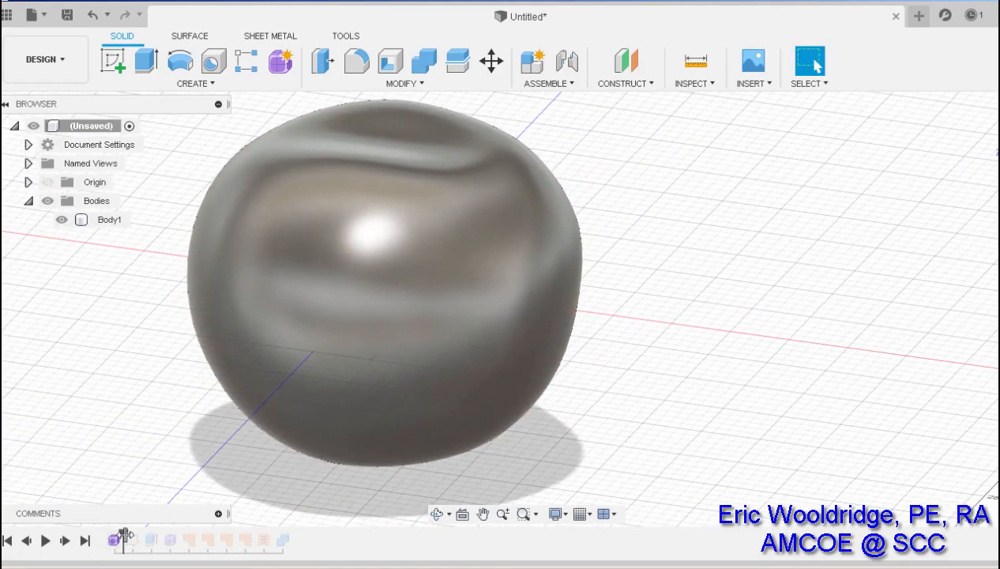
pyautogui.moveTo(123, 537); pyautogui.dragTo(292, 540)
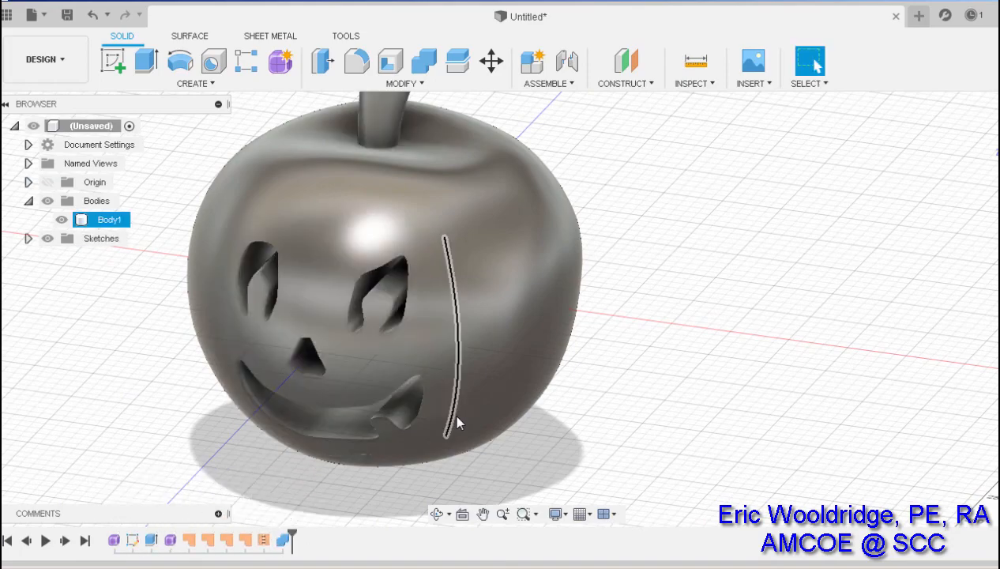
# Step: Roll the timeline back to the stem form, hide the pumpkin Body1 and open the stem form for editing
pyautogui.keyDown('shift'); pyautogui.moveTo(609, 331); pyautogui.dragTo(528, 353, button='middle'); pyautogui.keyUp('shift')
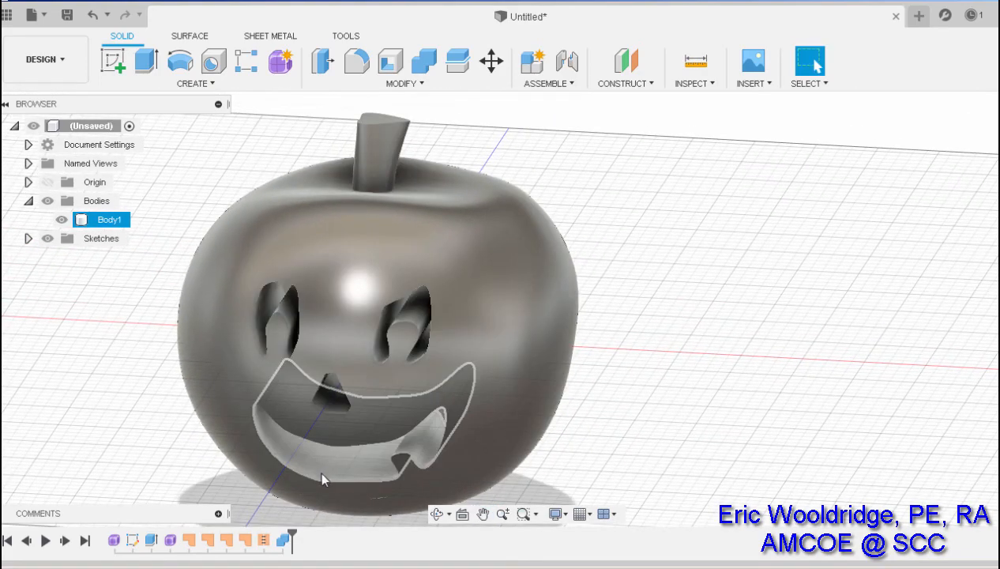
pyautogui.moveTo(293, 533); pyautogui.dragTo(173, 545)
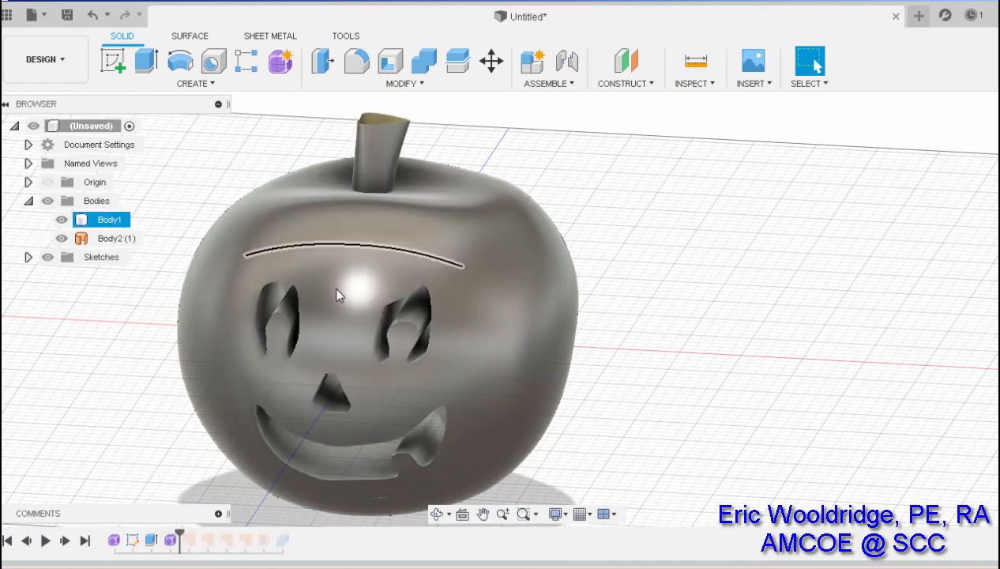
pyautogui.click(62, 220)
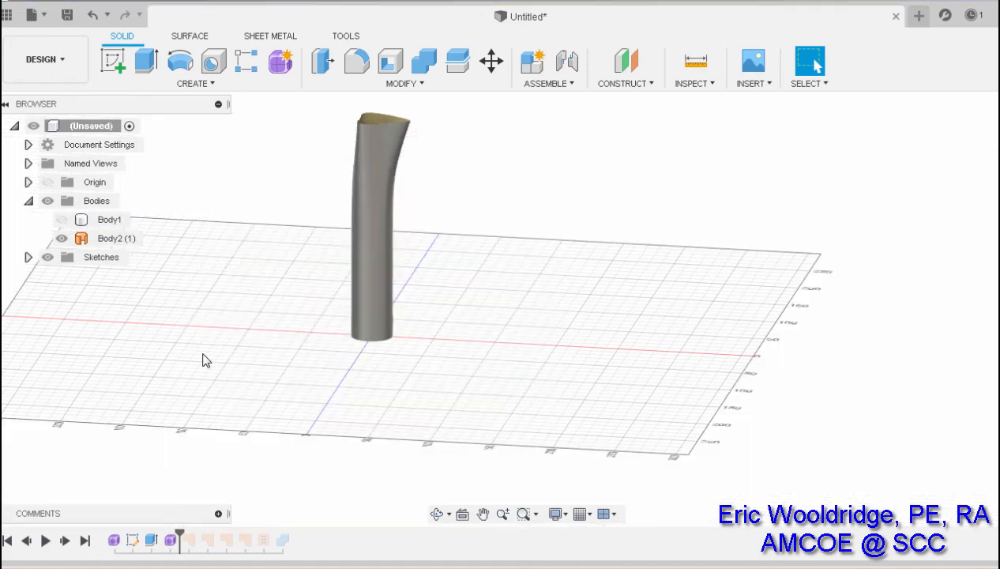
pyautogui.click(170, 541)
pyautogui.rightClick(170, 540)
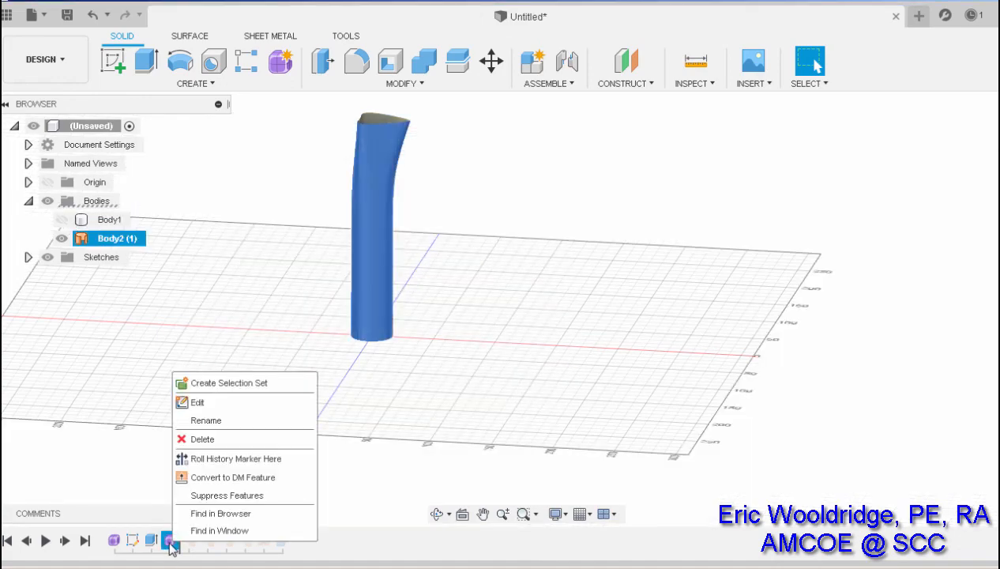
pyautogui.click(197, 403)
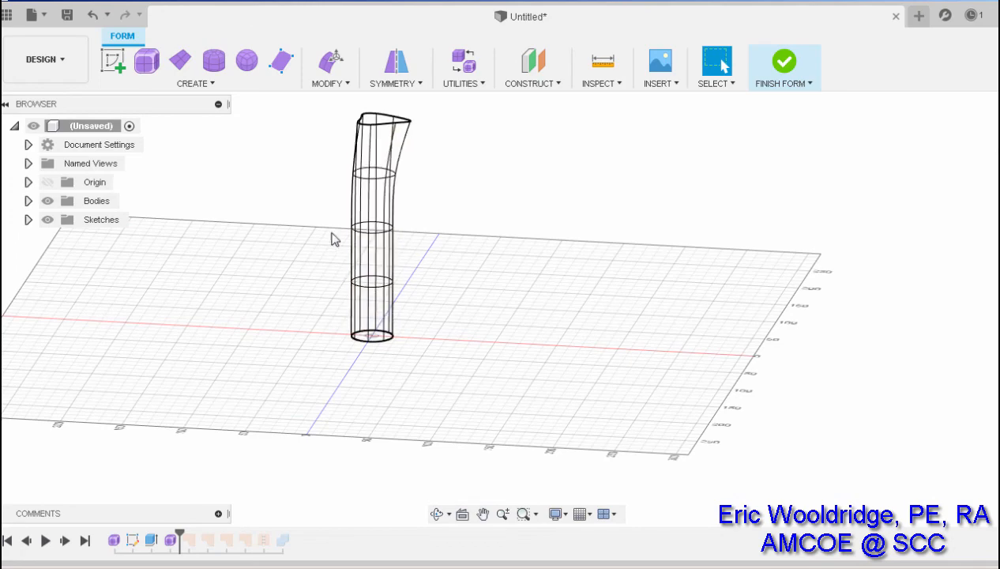
# Step: Tilt the stem form's whole top edge loop by -20 degrees and move it about 12 mm sideways and 1.3 mm up with Edit Form
pyautogui.scroll(6, 403, 166)
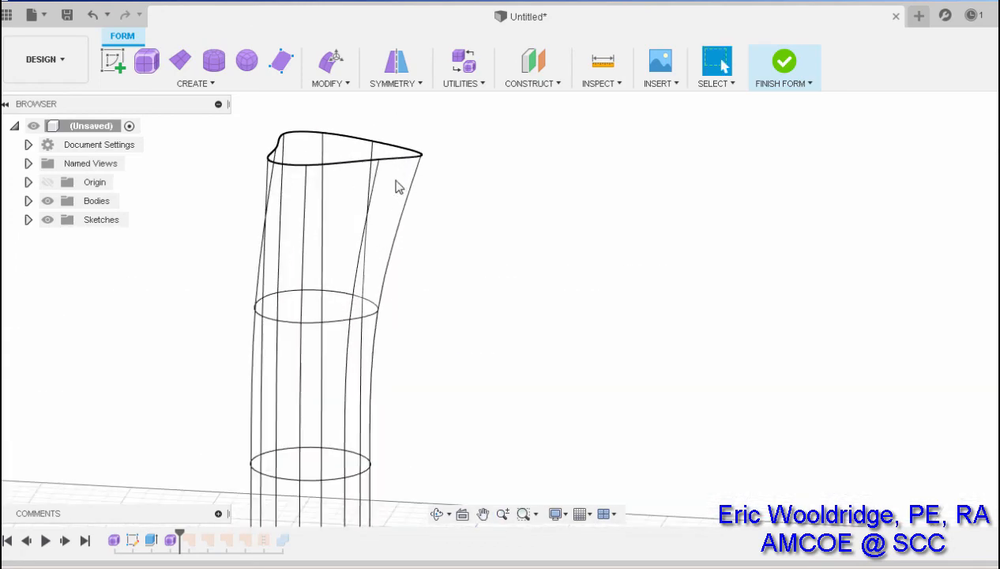
pyautogui.moveTo(398, 185); pyautogui.dragTo(345, 253, button='middle')
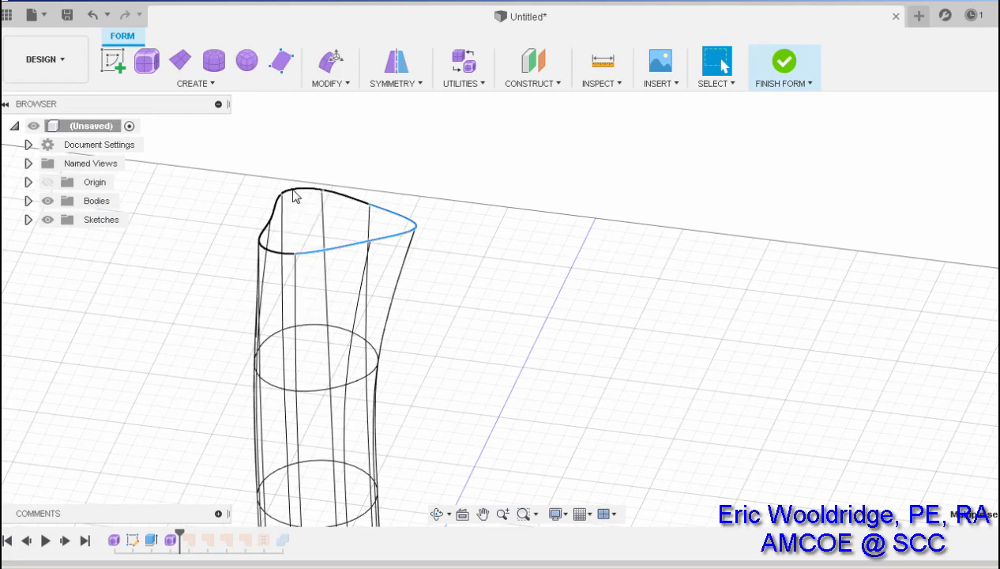
pyautogui.keyDown('shift'); pyautogui.click(344, 199); pyautogui.keyUp('shift')
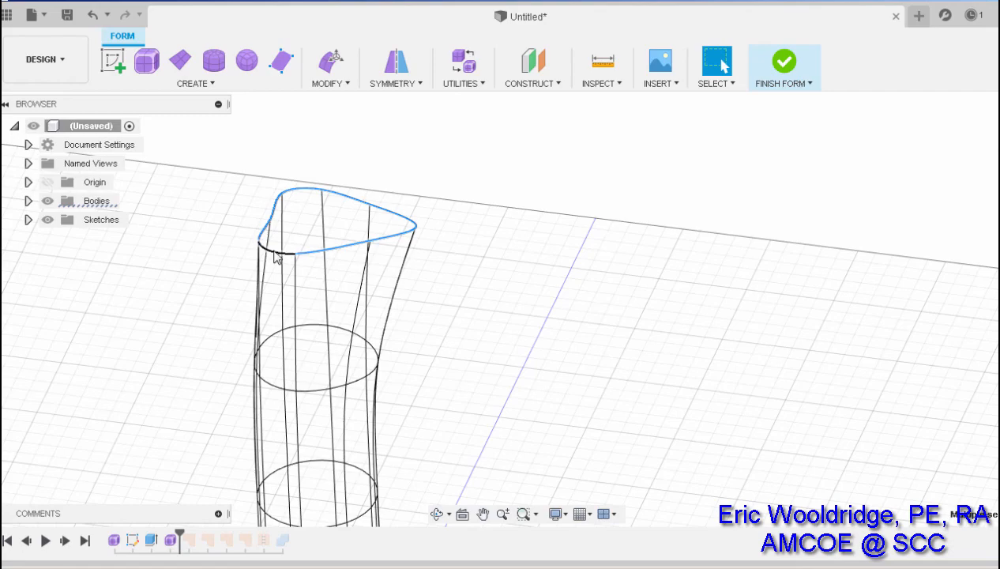
pyautogui.click(331, 61)
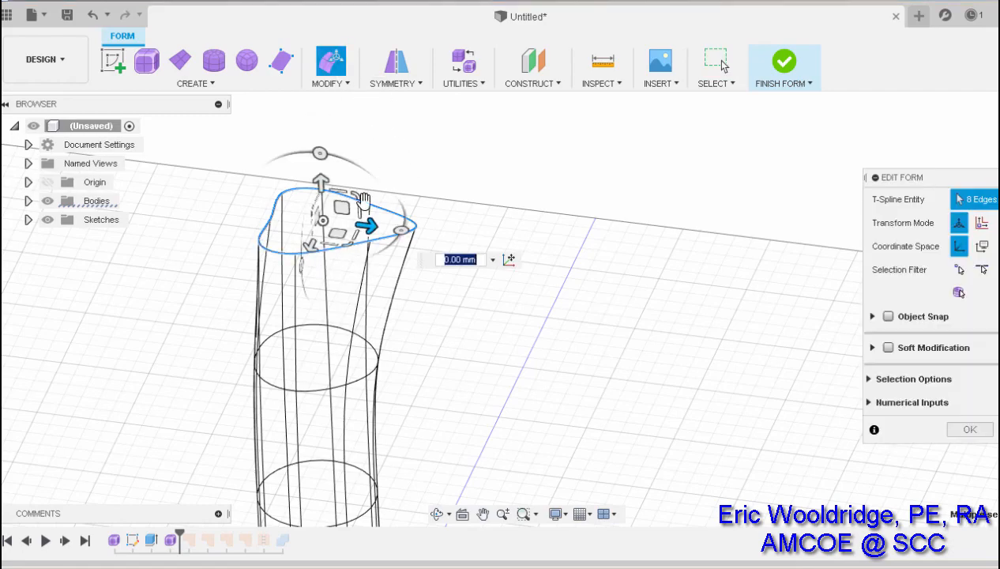
pyautogui.keyDown('shift'); pyautogui.moveTo(454, 257); pyautogui.dragTo(482, 215, button='middle'); pyautogui.keyUp('shift')
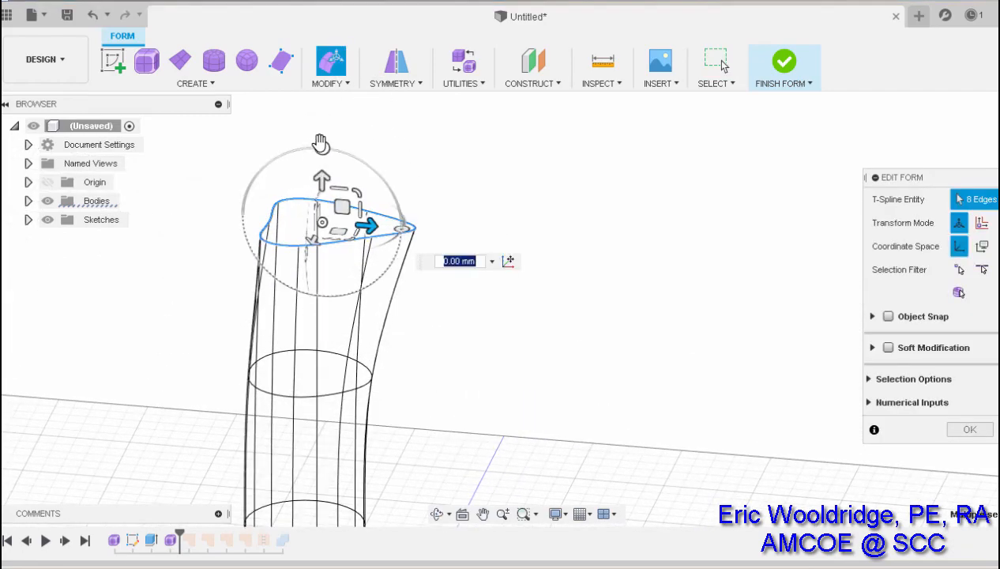
pyautogui.moveTo(321, 148); pyautogui.dragTo(349, 156)
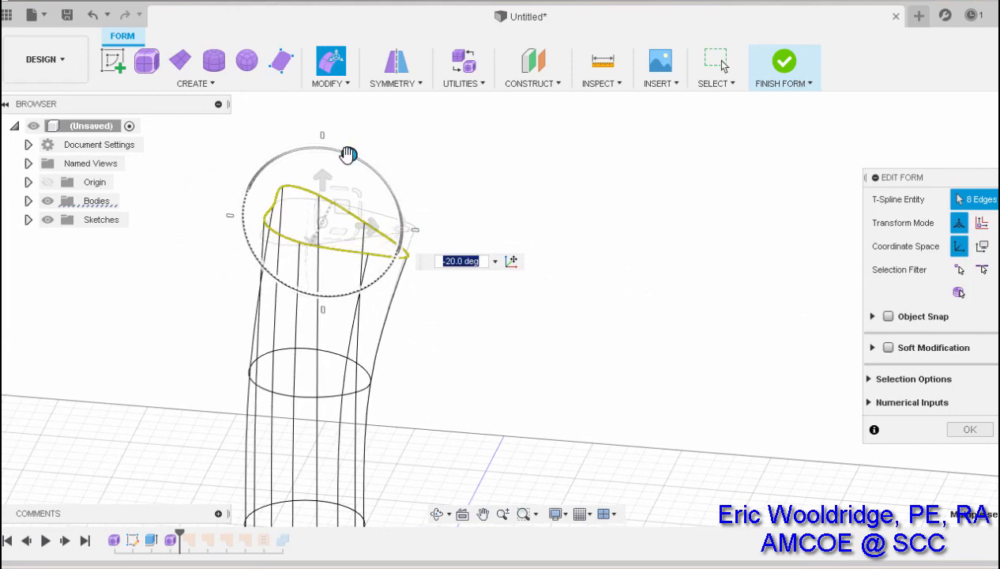
pyautogui.moveTo(341, 207); pyautogui.dragTo(385, 206)
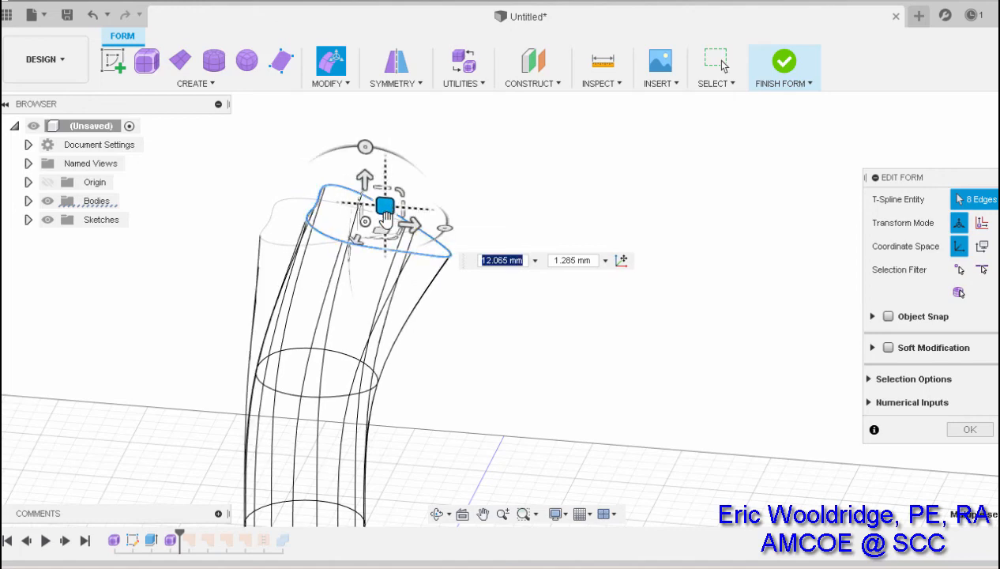
# Step: Pull the pointed vertex on the stem's top rim inward by 15 mm and accept the form edit
pyautogui.click(453, 249)
pyautogui.moveTo(491, 256); pyautogui.dragTo(444, 253)
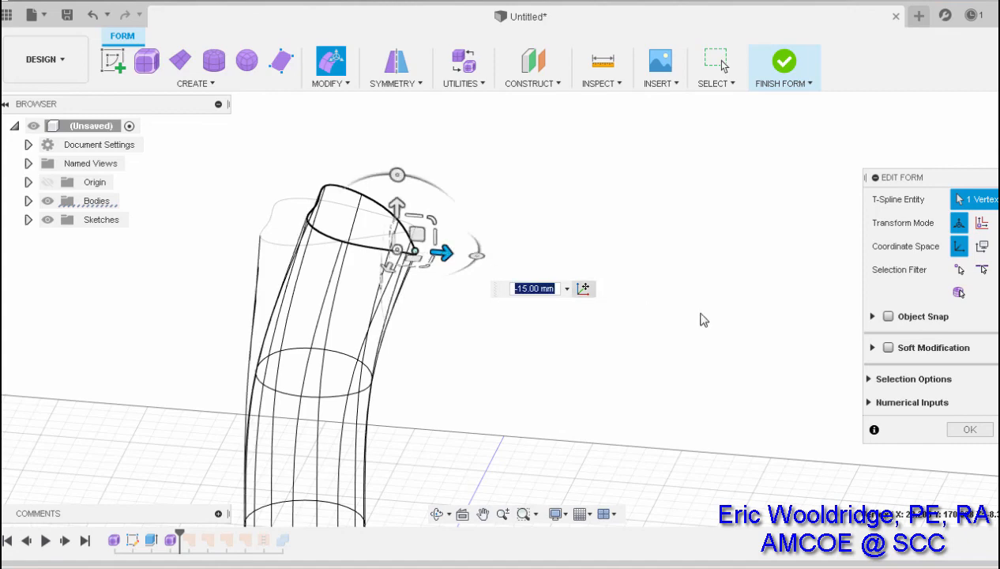
pyautogui.click(970, 429)
# Step: Finish the stem form, roll the timeline forward to its end and show Body1 again
pyautogui.scroll(-5, 526, 320)
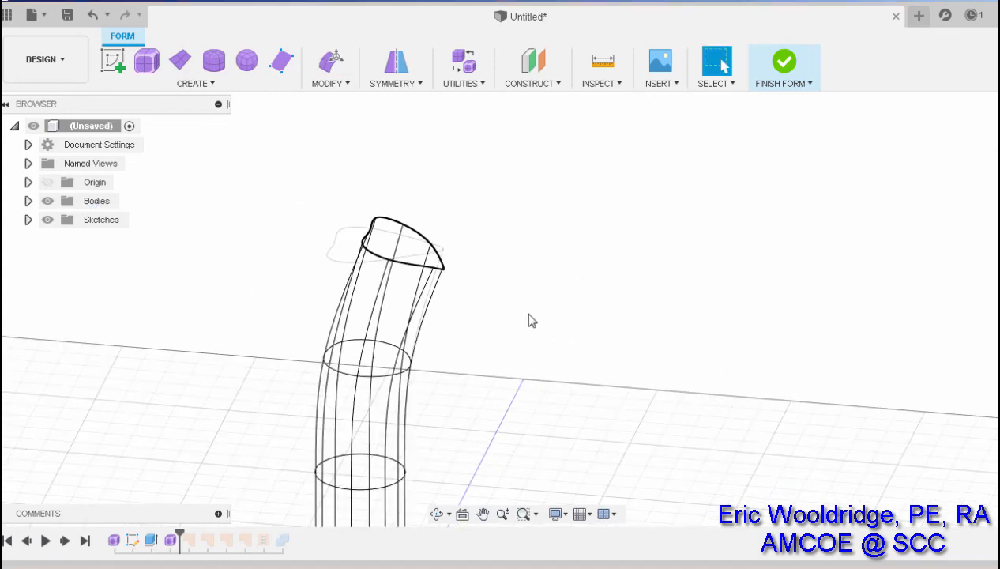
pyautogui.moveTo(557, 328); pyautogui.dragTo(525, 221, button='middle')
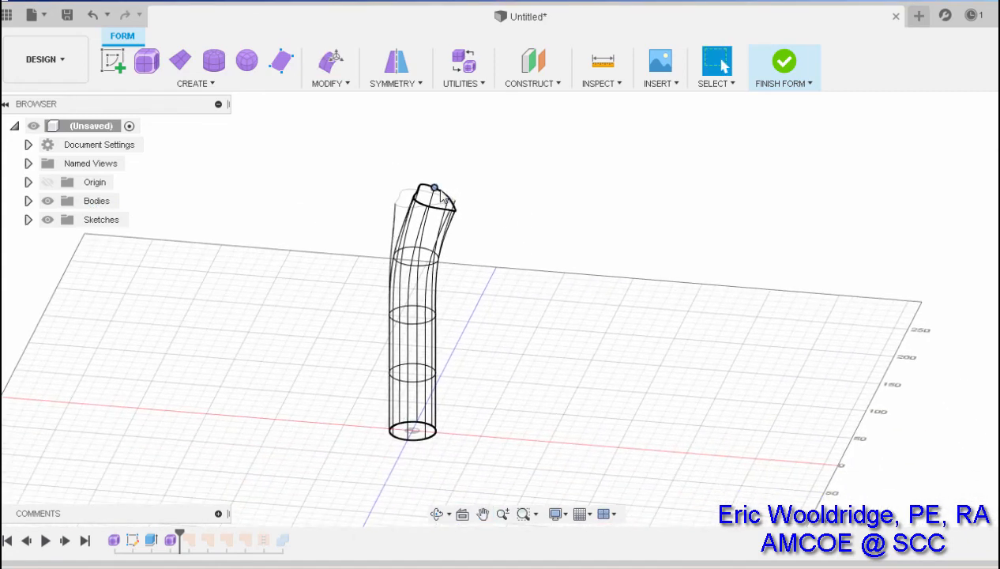
pyautogui.scroll(3, 434, 192)
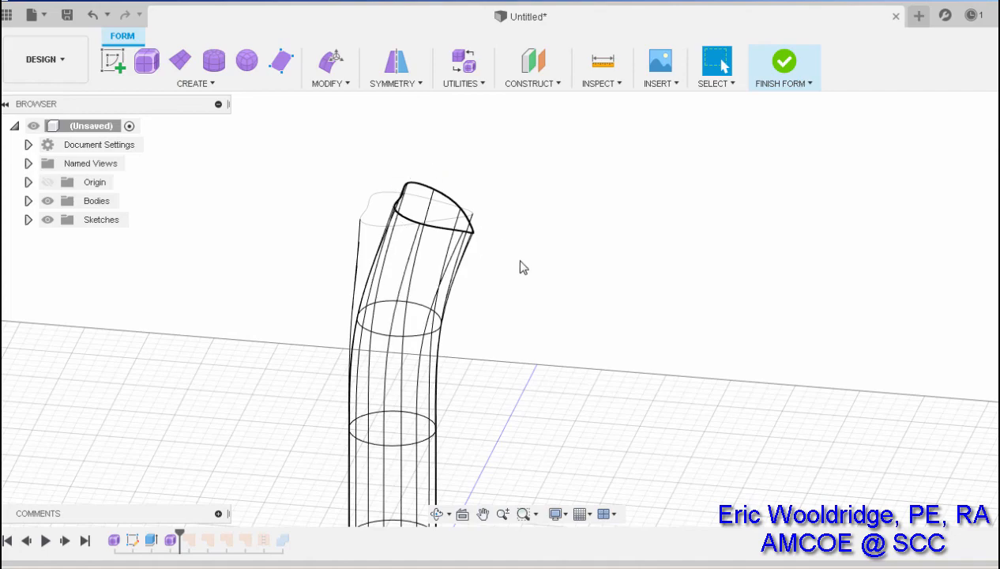
pyautogui.scroll(-4, 545, 294)
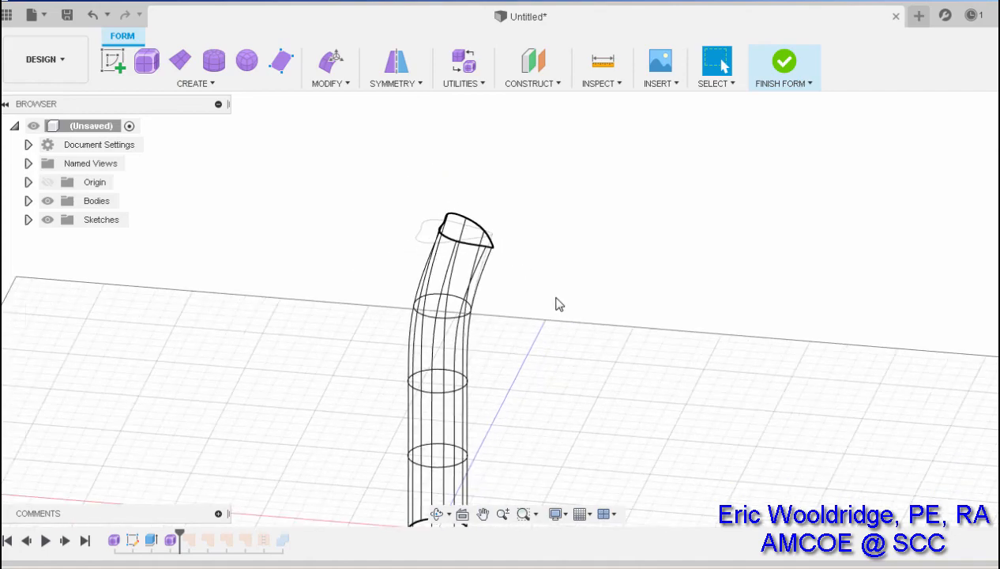
pyautogui.click(784, 62)
pyautogui.moveTo(180, 536); pyautogui.dragTo(291, 537)
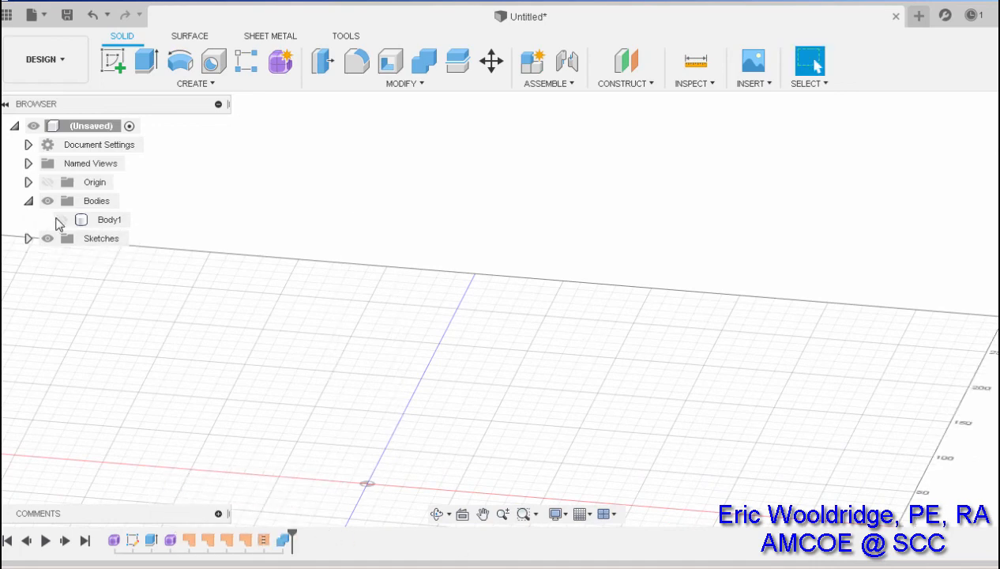
pyautogui.click(61, 220)
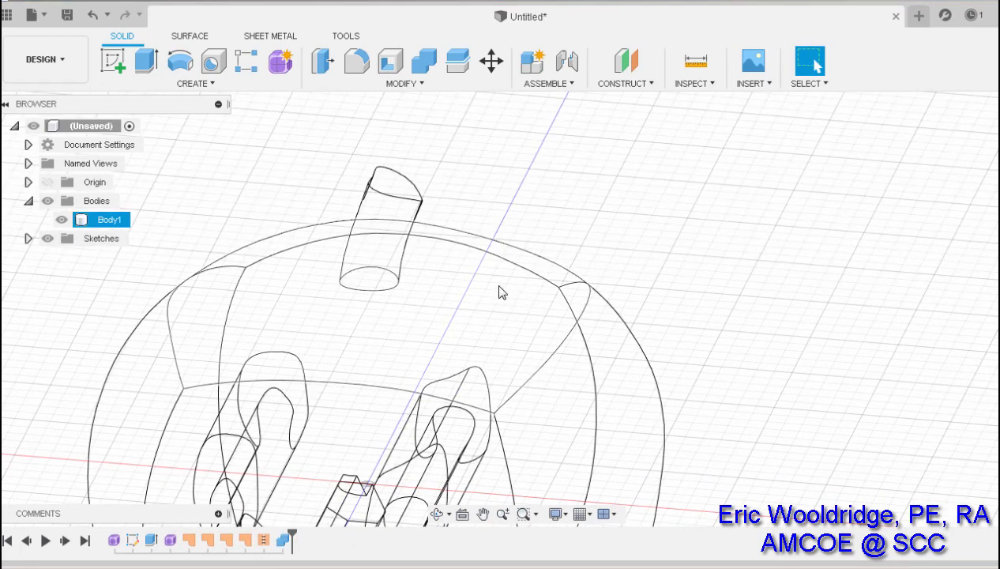
pyautogui.moveTo(673, 260); pyautogui.dragTo(660, 181, button='middle')
pyautogui.scroll(-2, 662, 233)
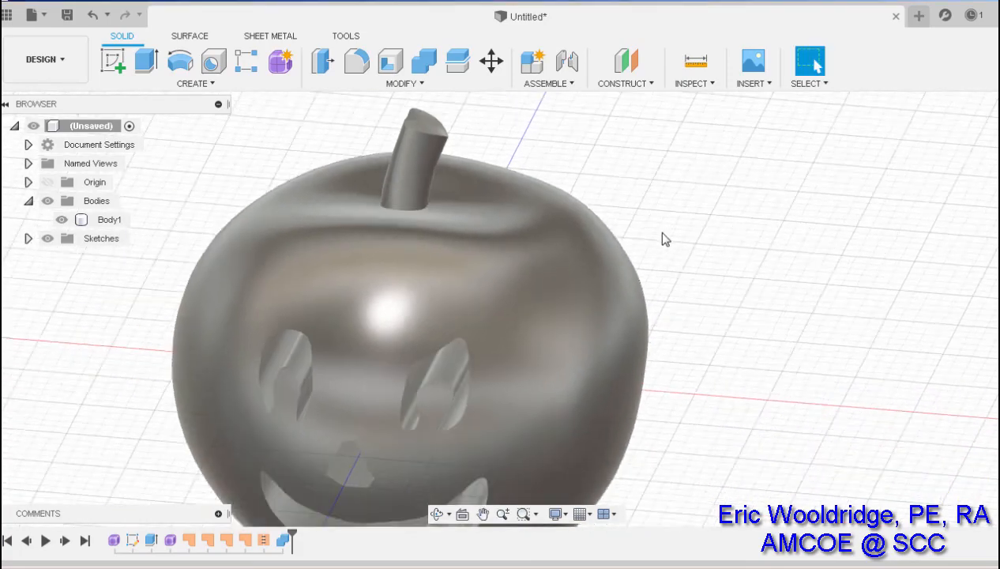
pyautogui.keyDown('shift'); pyautogui.moveTo(662, 234); pyautogui.dragTo(695, 270, button='middle'); pyautogui.keyUp('shift')
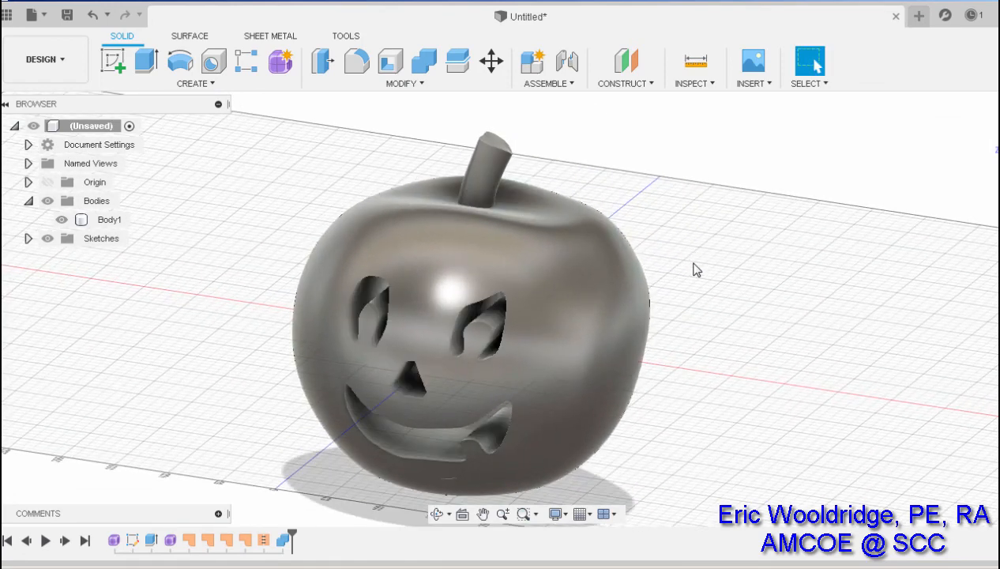
pyautogui.rightClick(109, 220)
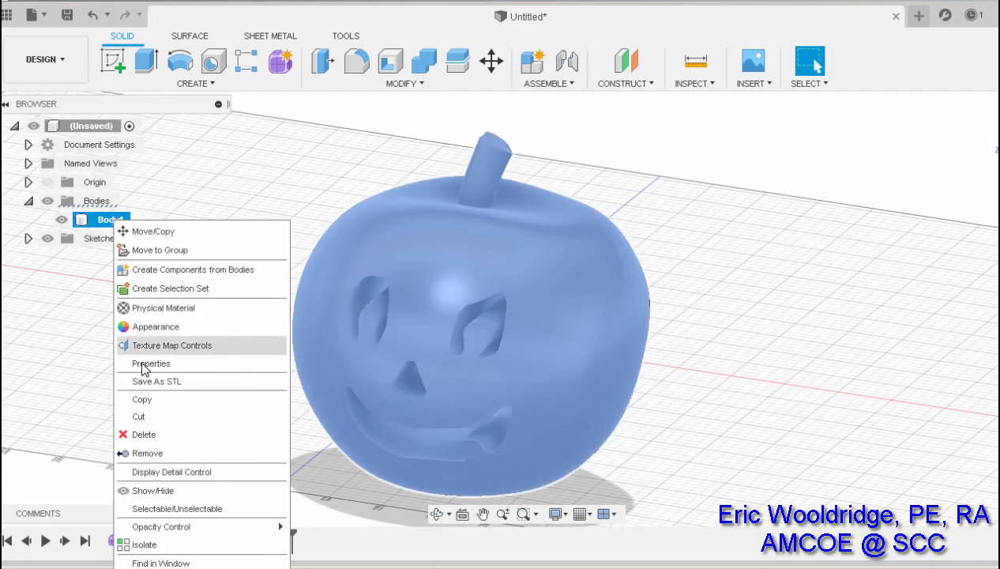
pyautogui.click(767, 353)
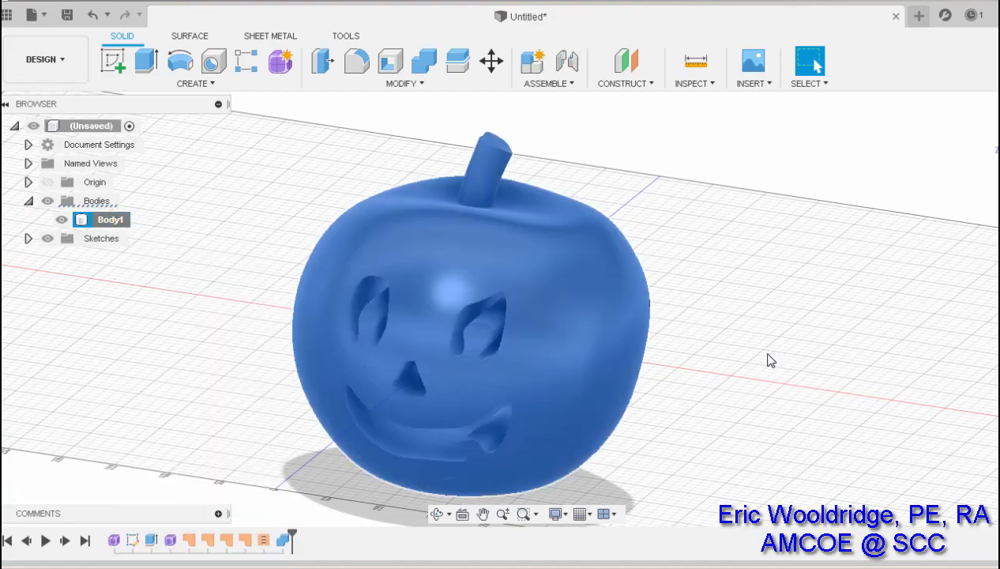
pyautogui.click(739, 342)
pyautogui.keyDown('shift'); pyautogui.moveTo(732, 348); pyautogui.dragTo(697, 332, button='middle'); pyautogui.keyUp('shift')
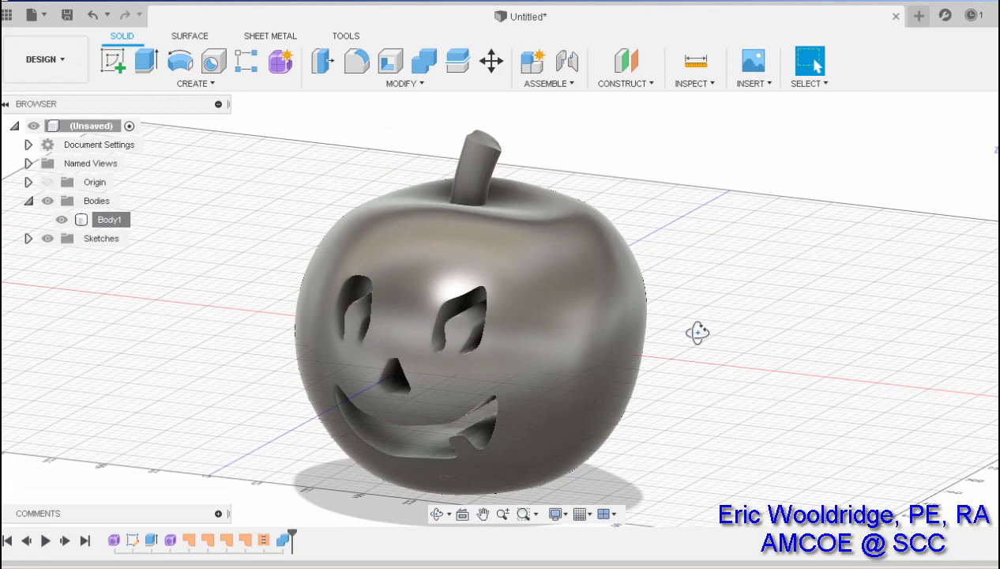
pyautogui.keyDown('shift'); pyautogui.moveTo(433, 425); pyautogui.dragTo(433, 418, button='middle'); pyautogui.keyUp('shift')
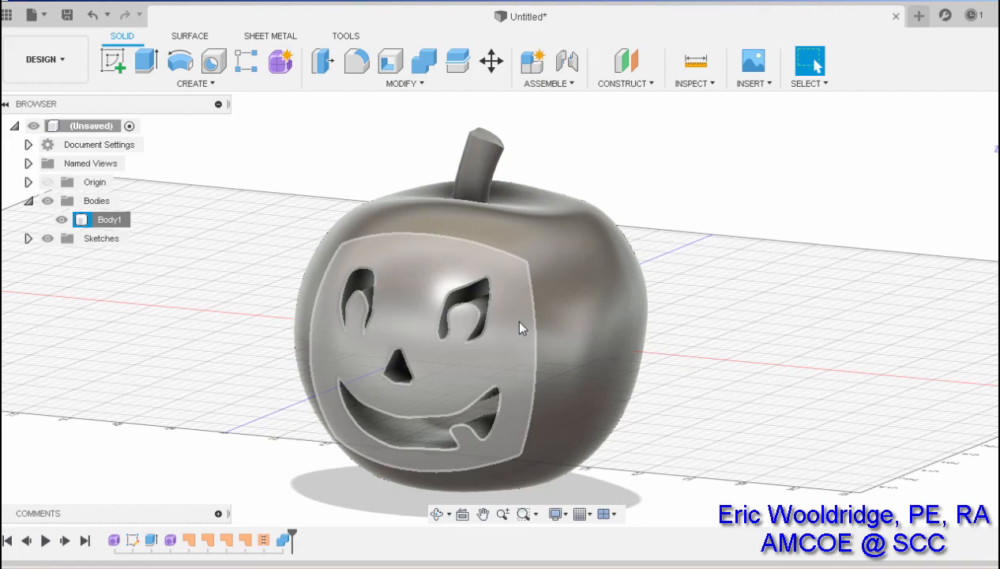
pyautogui.keyDown('shift'); pyautogui.moveTo(520, 324); pyautogui.dragTo(670, 291, button='middle'); pyautogui.keyUp('shift')
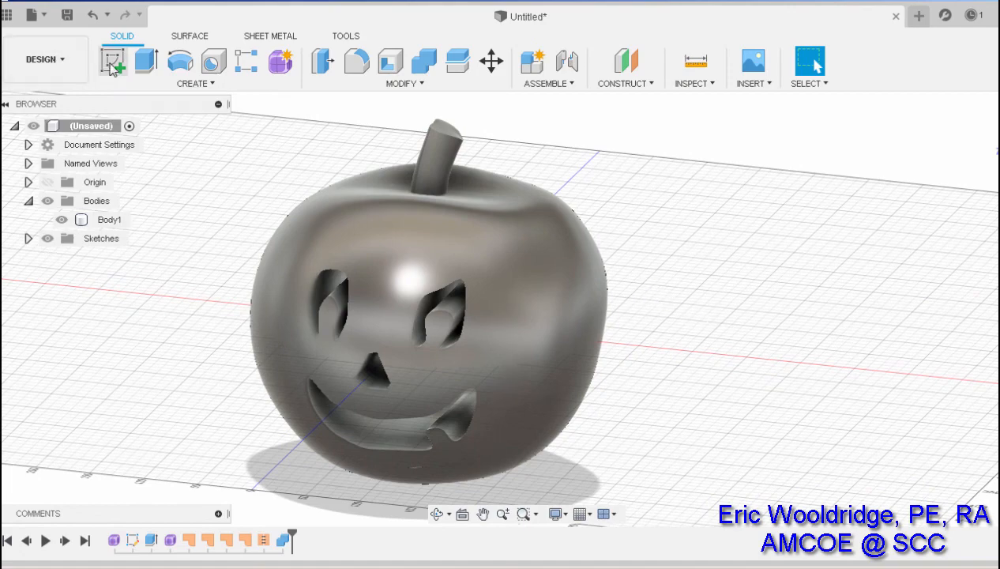
# Step: Start a sketch on the front plane and draw a vertical line about 112 mm up from the origin and down its axis to near the base
pyautogui.click(112, 70)
pyautogui.click(500, 300)
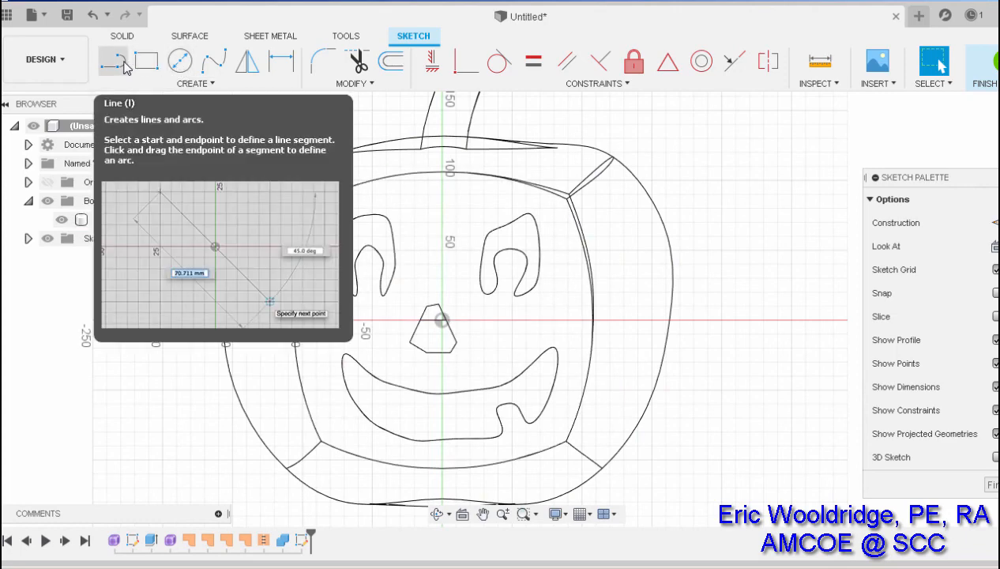
pyautogui.click(123, 67)
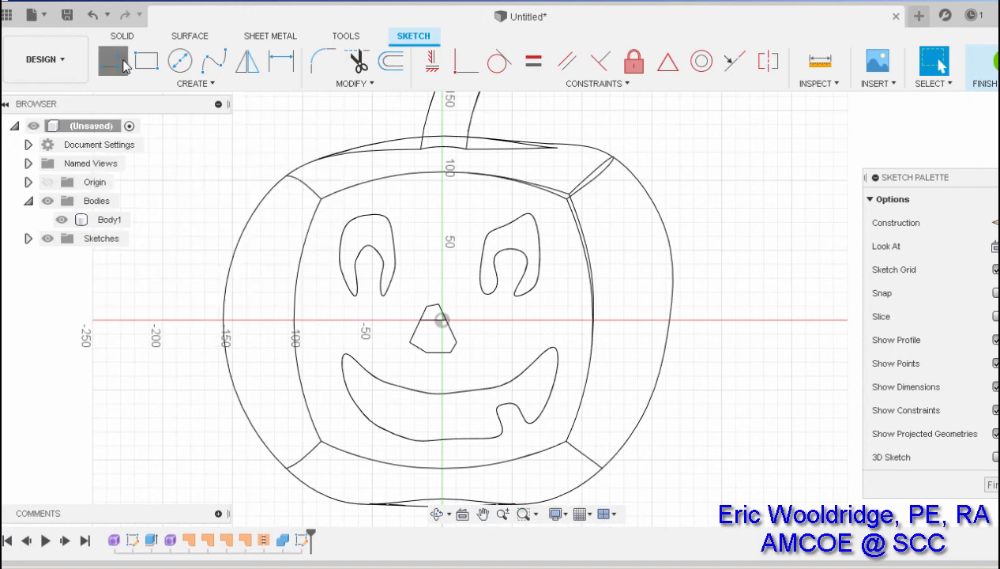
pyautogui.click(441, 320)
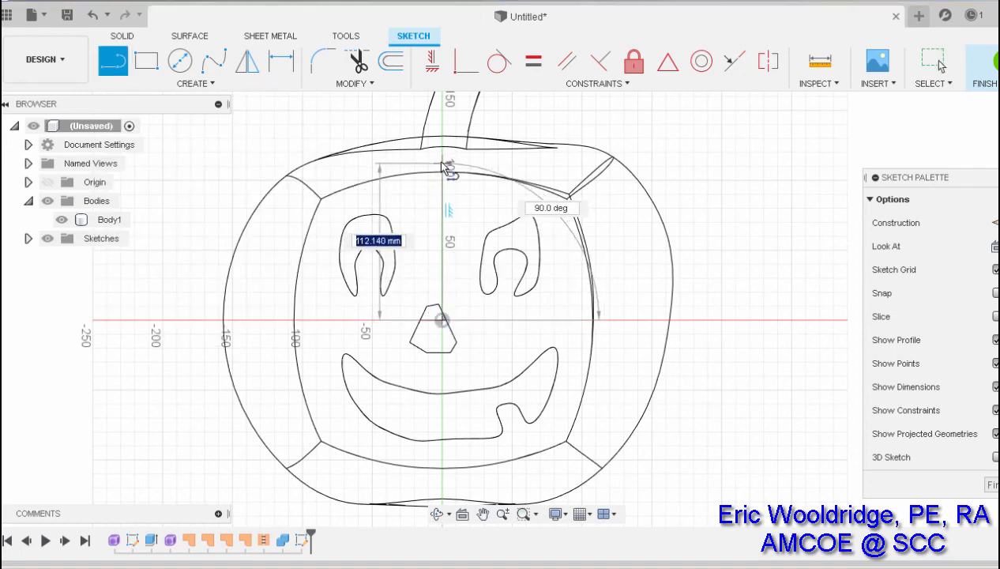
pyautogui.click(442, 163)
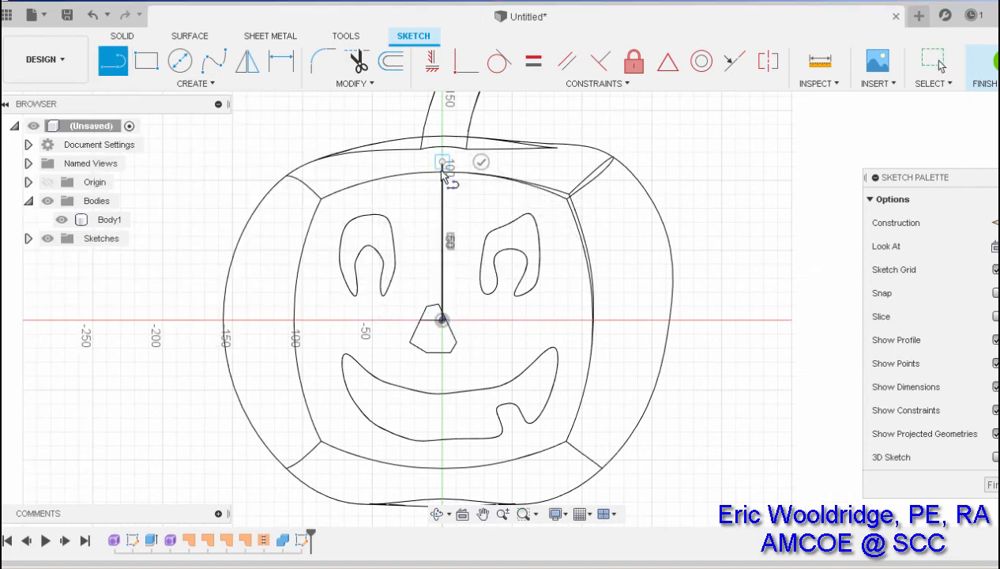
pyautogui.click(441, 453)
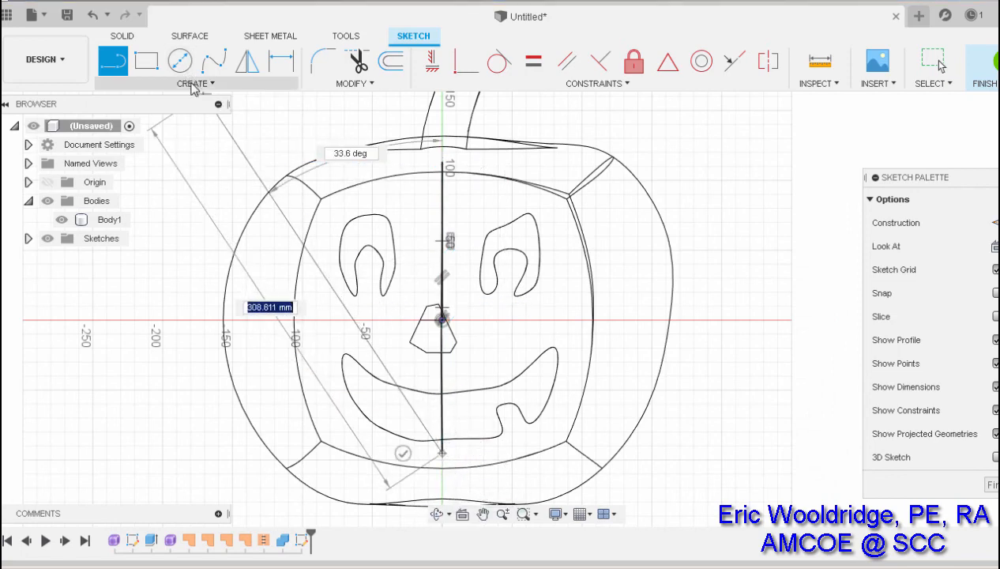
# Step: Draw a circle centred on the origin that passes through the upper end of the vertical line
pyautogui.press('c')
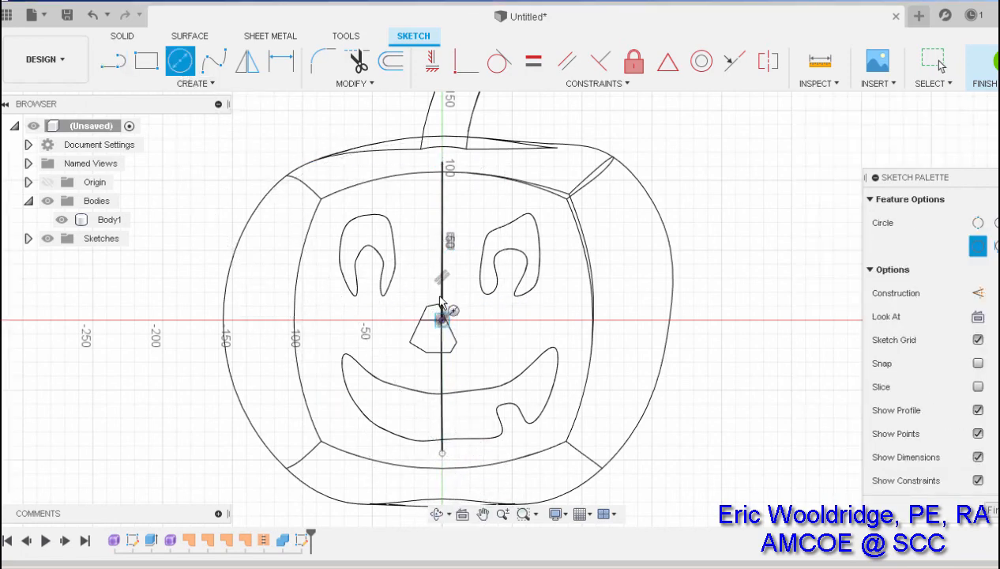
pyautogui.click(442, 319)
pyautogui.click(443, 165)
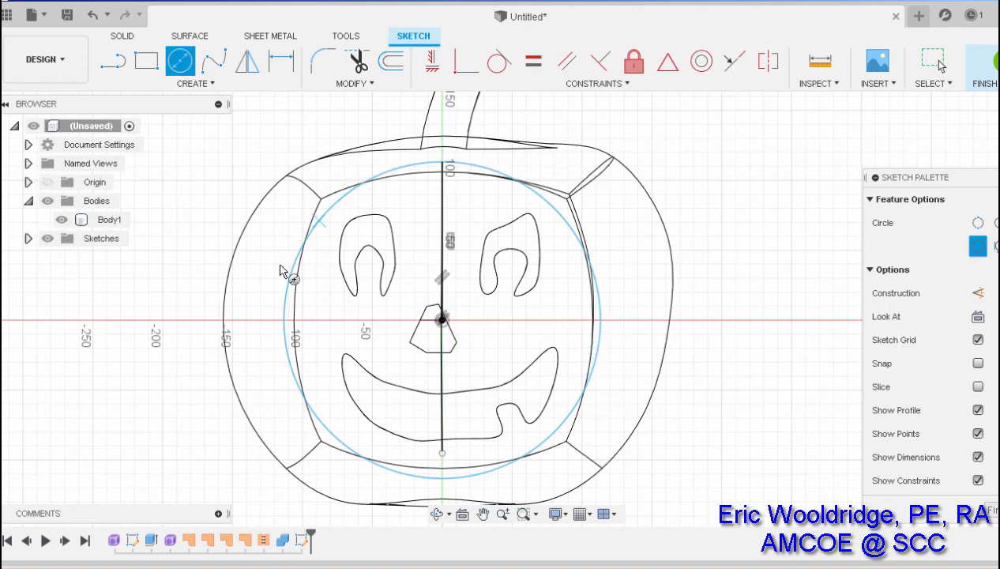
pyautogui.press('Escape')
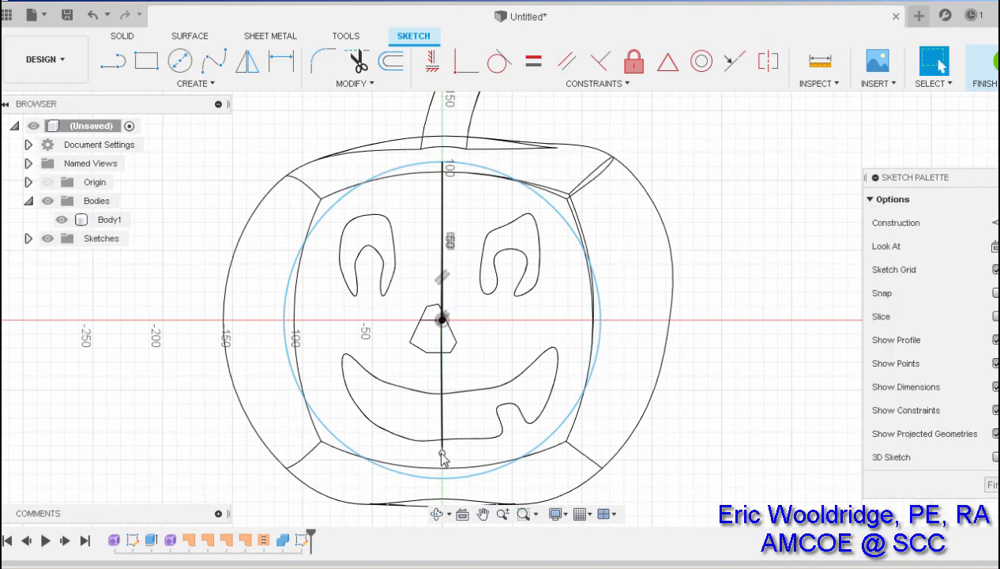
# Step: Extend the vertical line about 18 mm from its lower end down to the circle
pyautogui.click(117, 68)
pyautogui.click(443, 454)
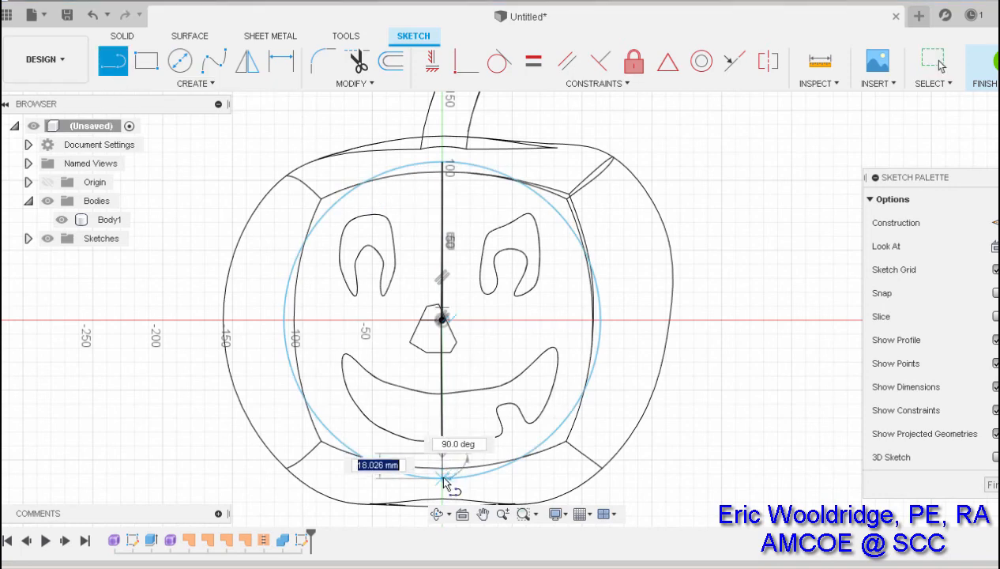
pyautogui.click(442, 478)
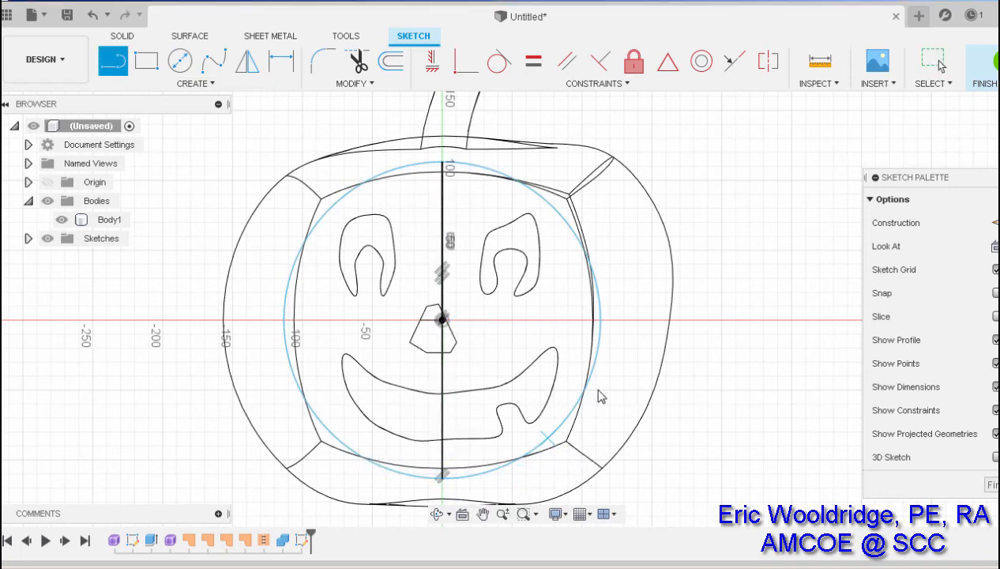
pyautogui.press('Escape')
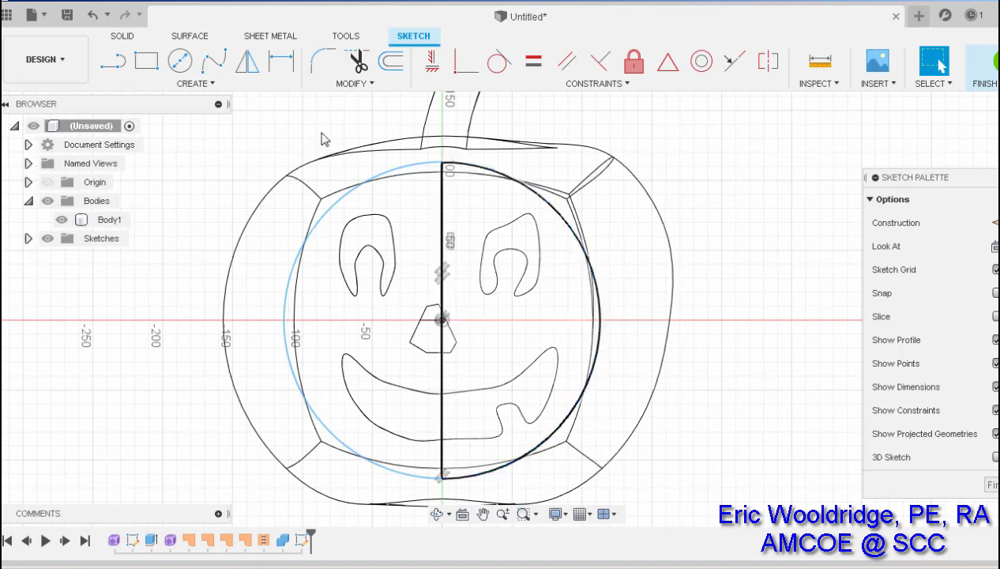
# Step: Trim away the left half of the circle and select the remaining right-hand arc
pyautogui.click(358, 62)
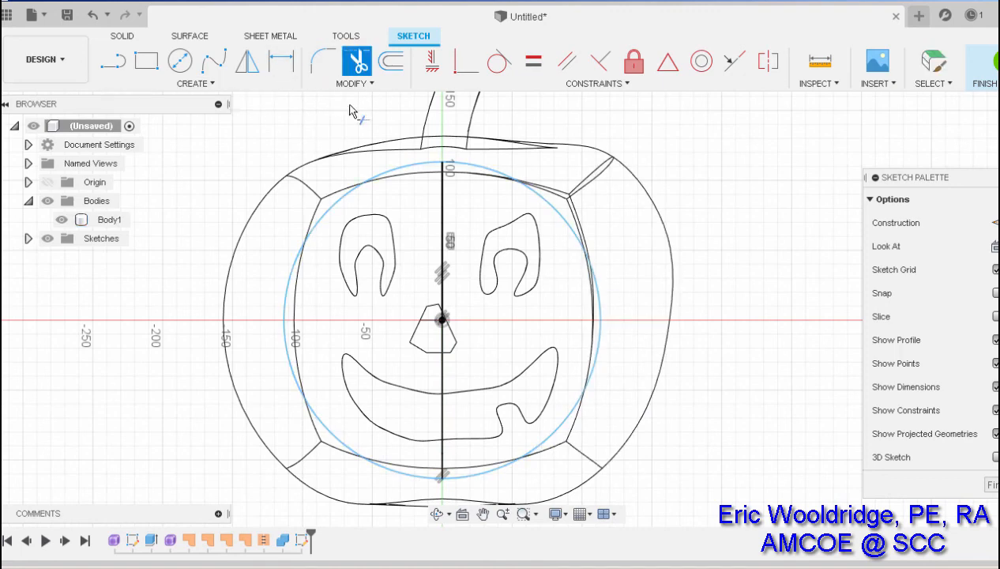
pyautogui.click(388, 174)
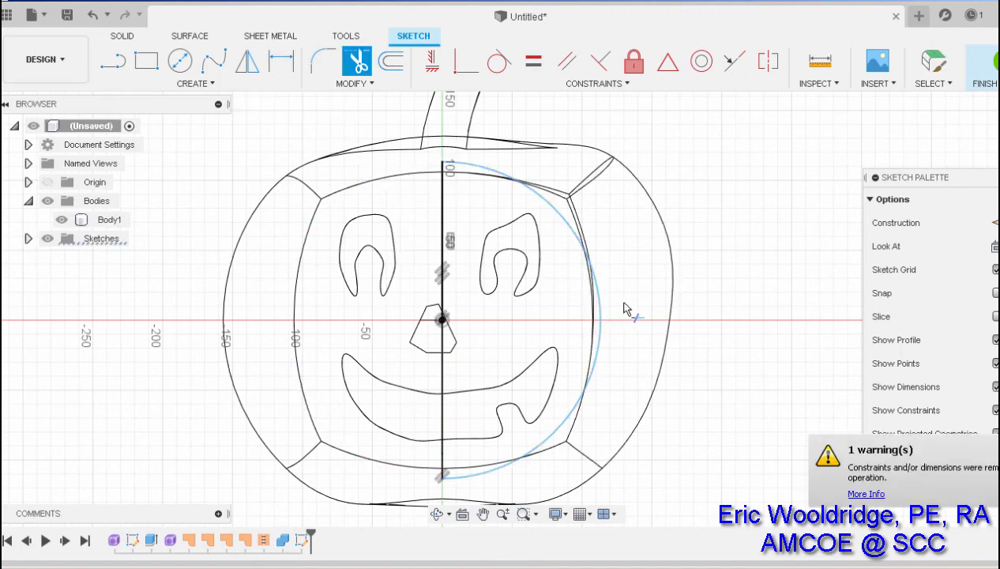
pyautogui.press('Escape')
pyautogui.click(602, 324)
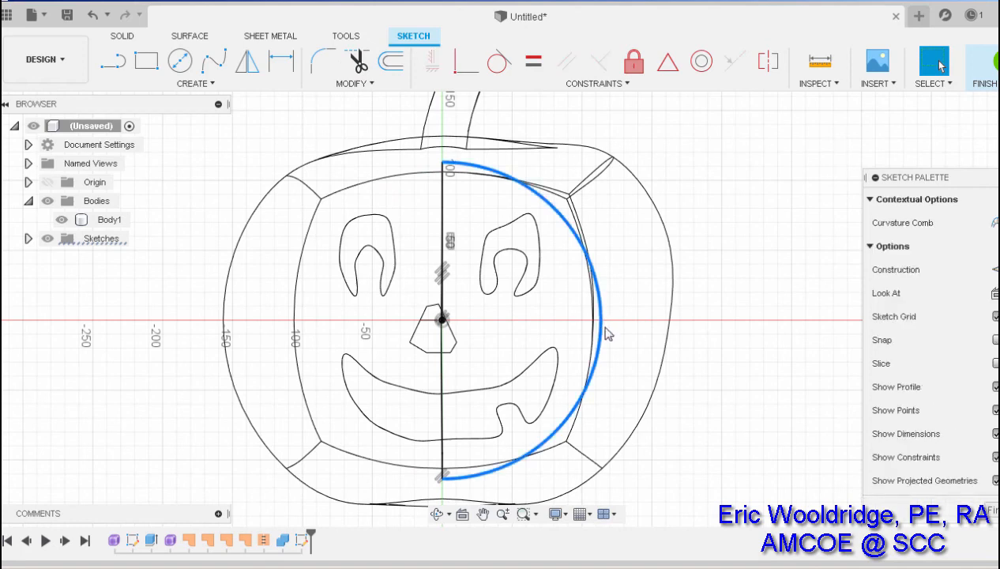
# Step: Stretch the right-hand arc slightly outward and finish the sketch
pyautogui.moveTo(609, 334); pyautogui.dragTo(601, 326)
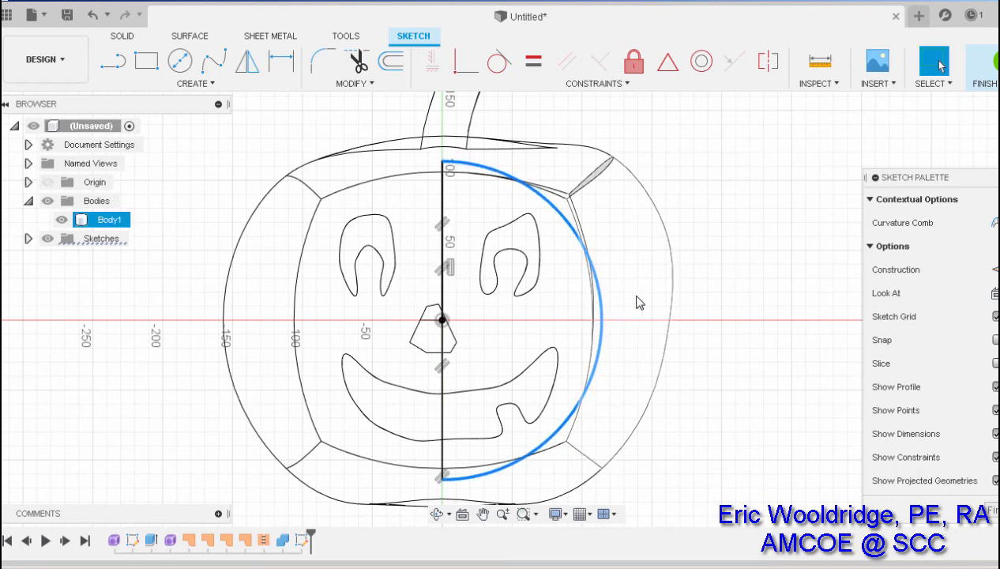
pyautogui.moveTo(679, 306); pyautogui.dragTo(652, 298, button='middle')
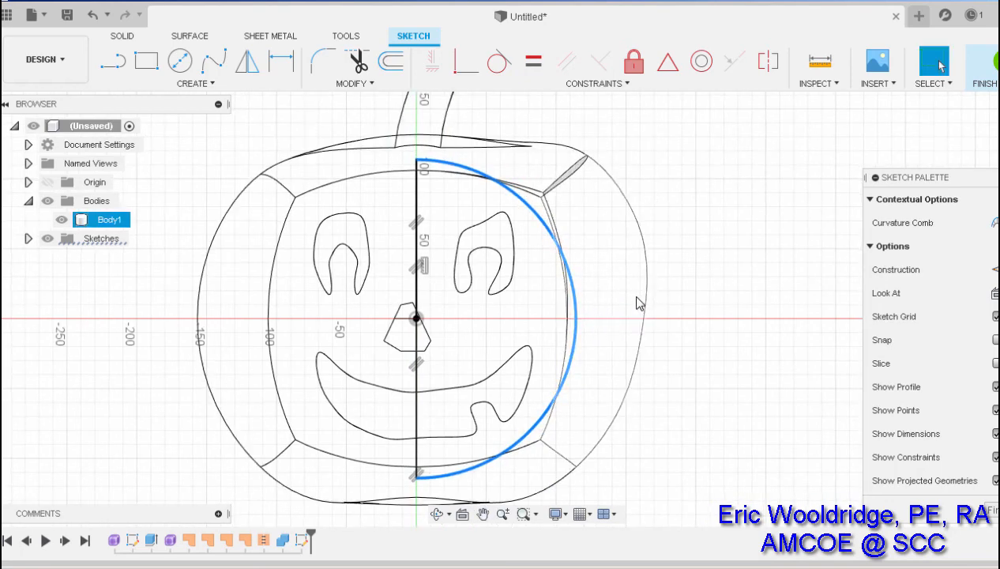
pyautogui.click(984, 67)
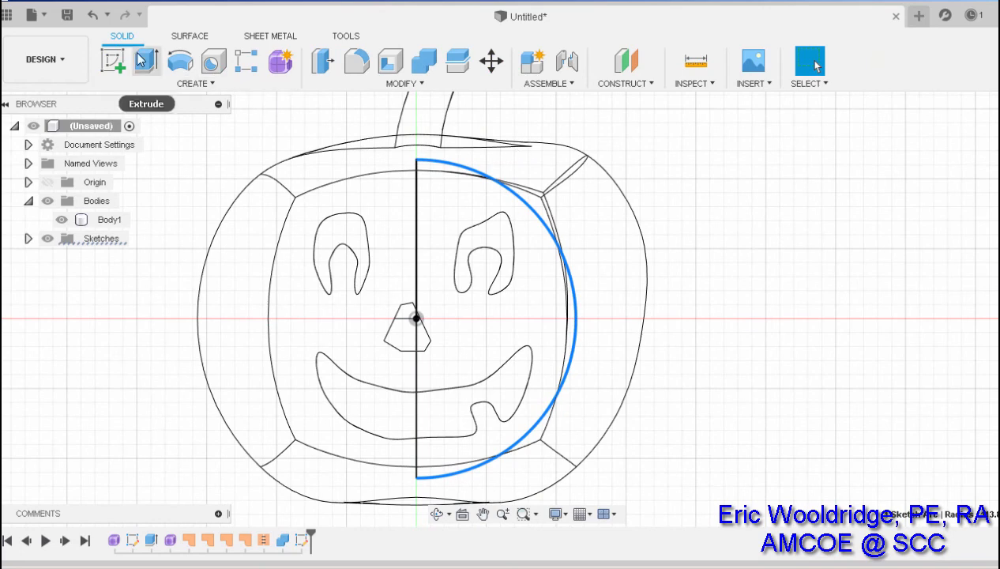
pyautogui.click(181, 61)
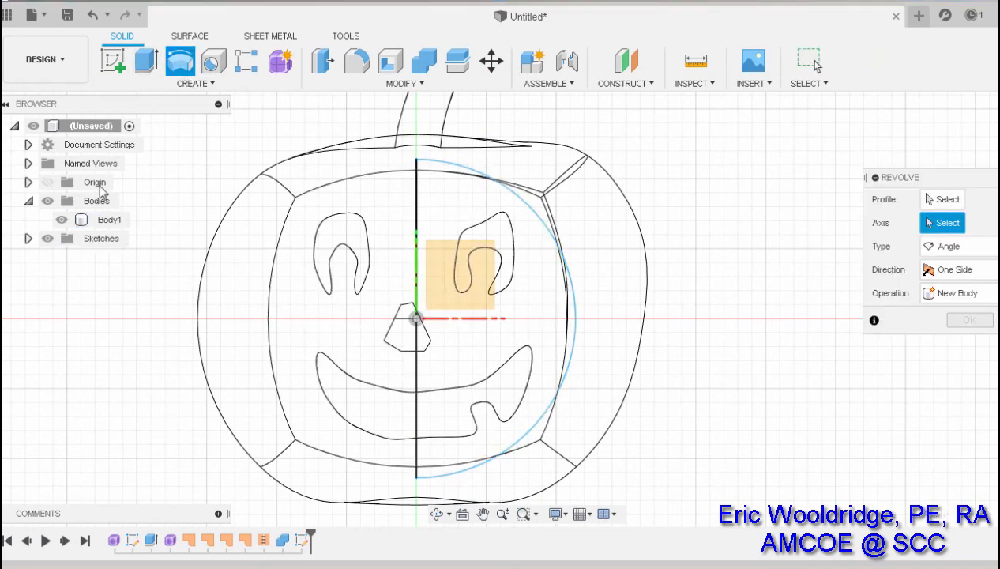
pyautogui.click(62, 220)
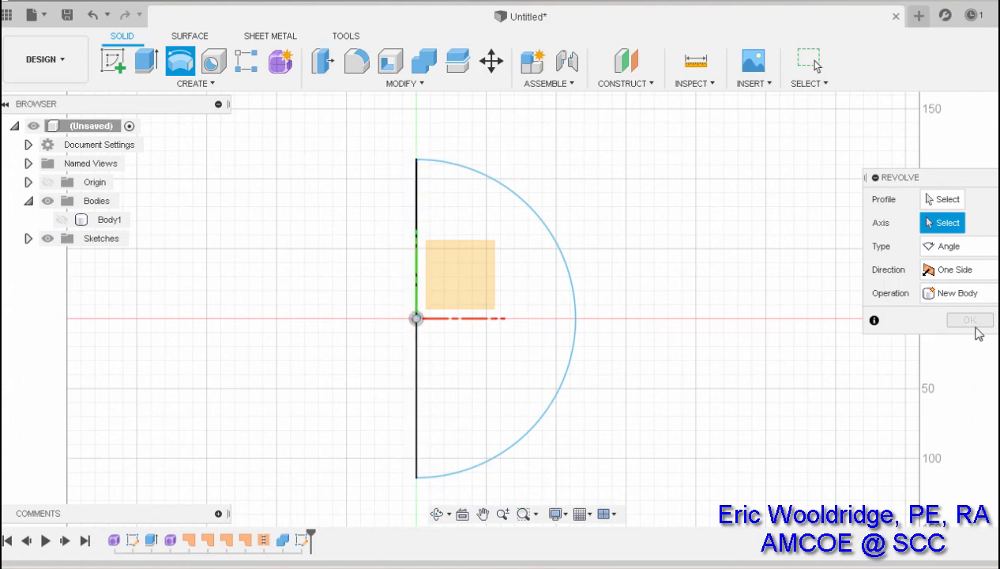
pyautogui.press('Escape')
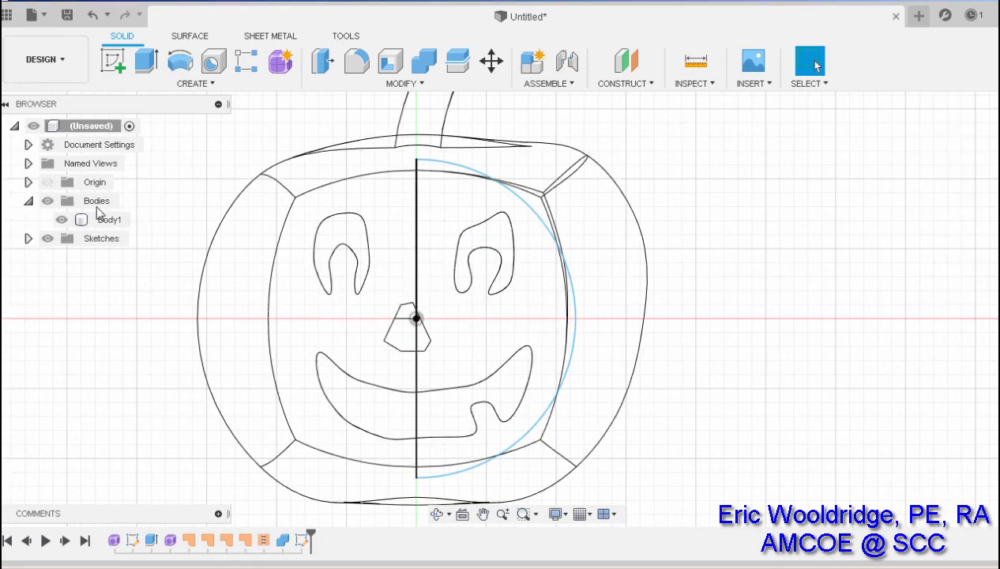
# Step: Hide the pumpkin body and reopen the half-circle sketch for editing
pyautogui.click(61, 219)
pyautogui.rightClick(302, 542)
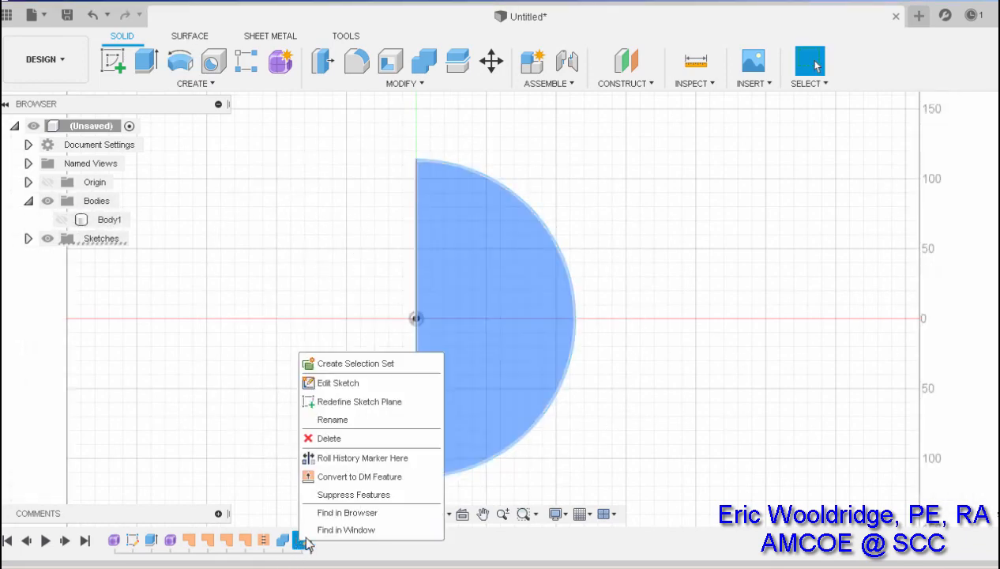
pyautogui.click(324, 382)
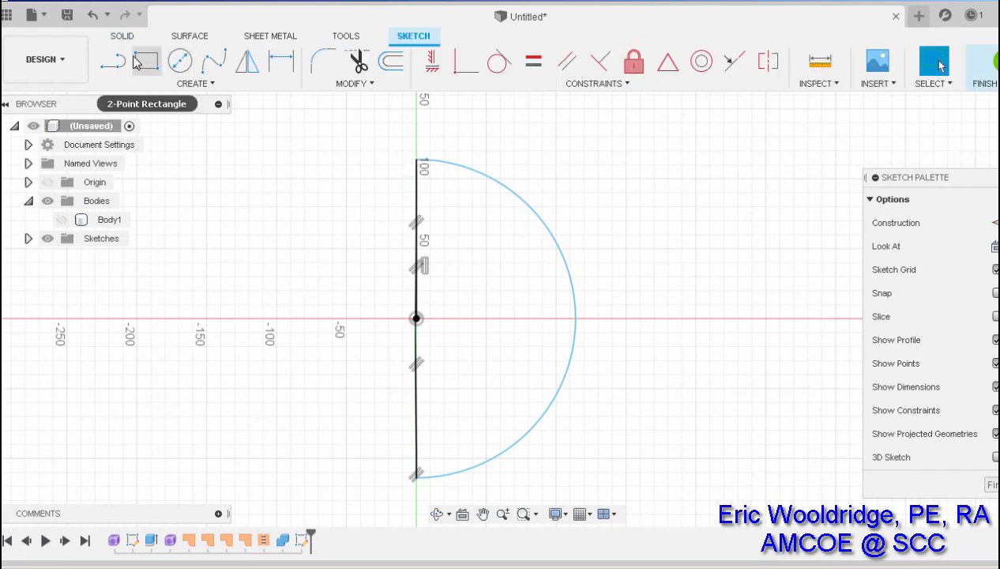
# Step: Draw a straight vertical line joining the arc's upper and lower endpoints
pyautogui.click(112, 61)
pyautogui.click(417, 161)
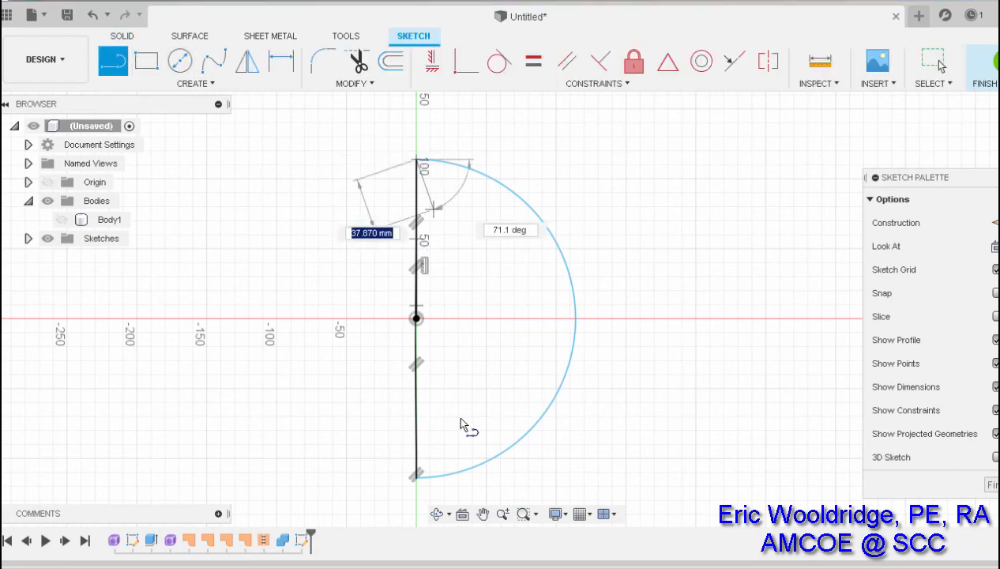
pyautogui.doubleClick(417, 477)
pyautogui.press('Escape')
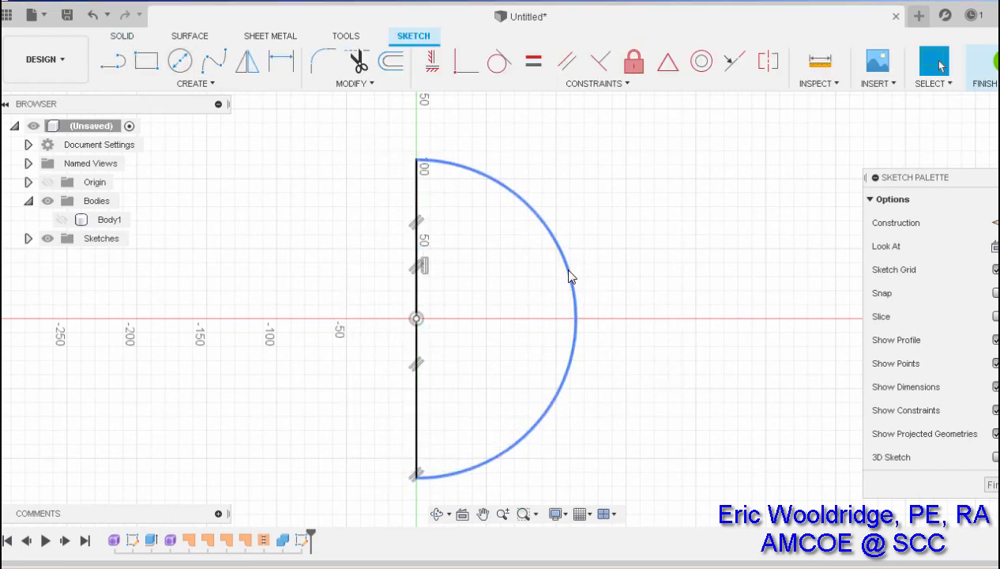
# Step: Trace the arc with a seven-point fit spline running from its upper endpoint to its lower endpoint
pyautogui.click(570, 276)
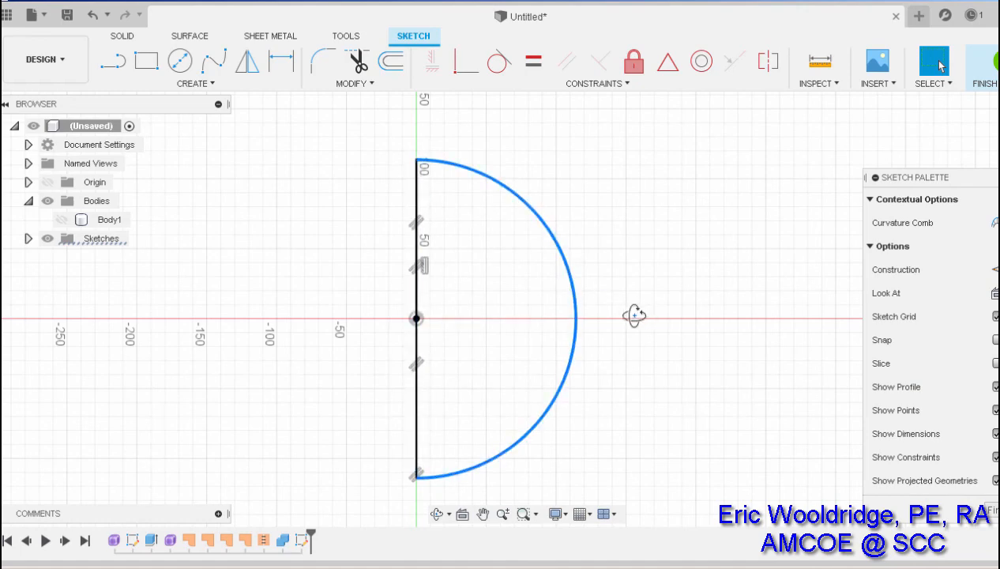
pyautogui.keyDown('shift'); pyautogui.moveTo(632, 315); pyautogui.dragTo(590, 314, button='middle'); pyautogui.keyUp('shift')
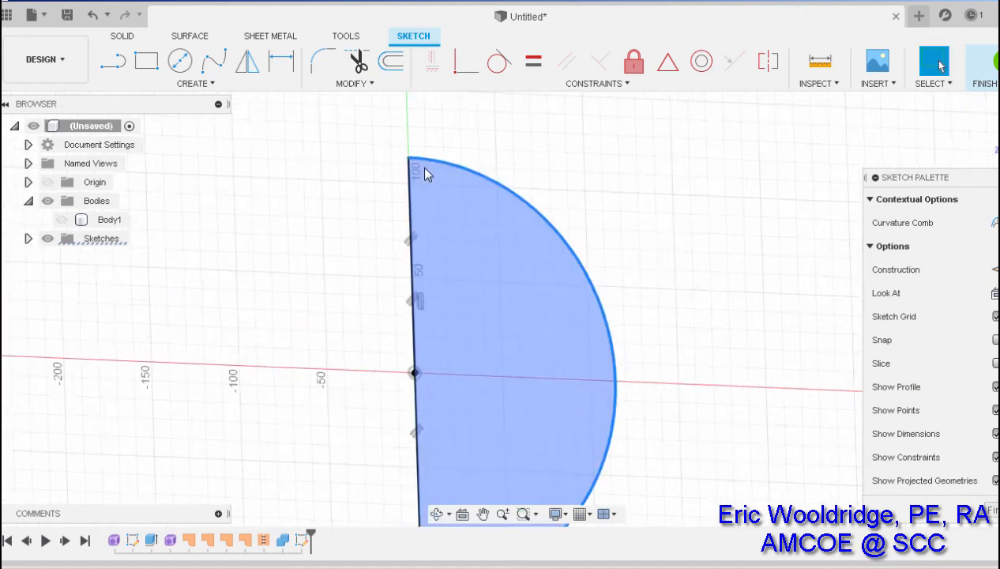
pyautogui.scroll(5, 423, 163)
pyautogui.scroll(-6, 401, 166)
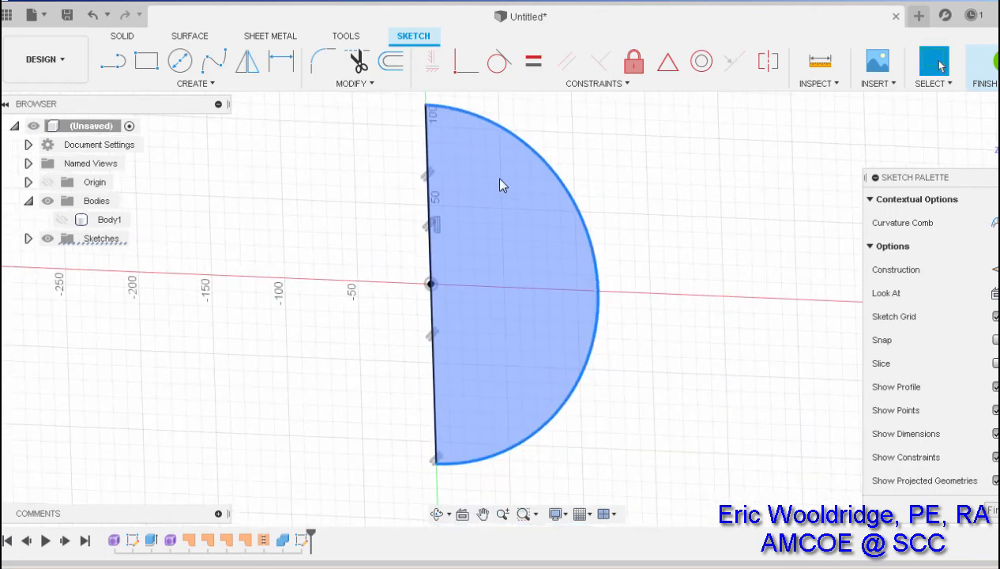
pyautogui.click(214, 61)
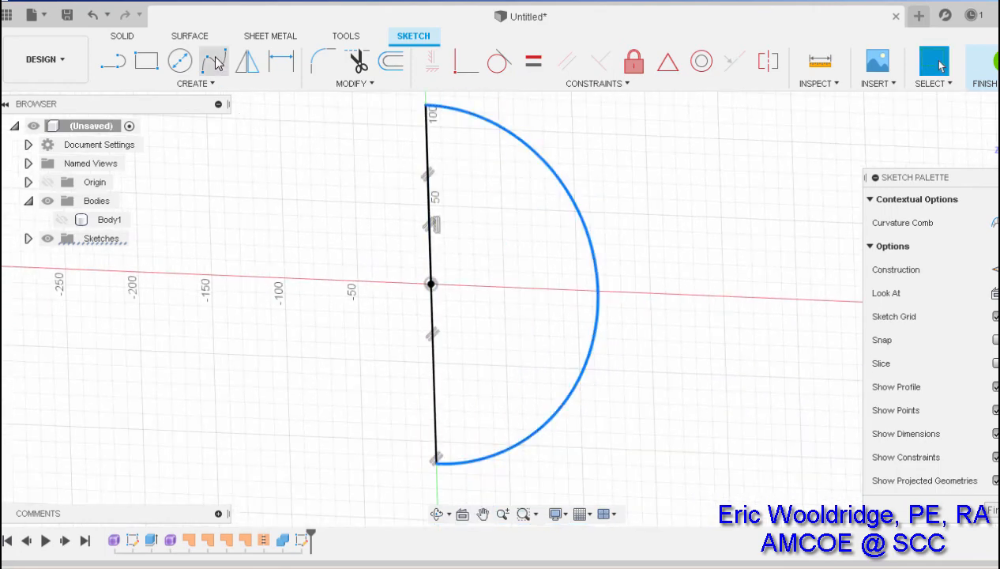
pyautogui.click(426, 106)
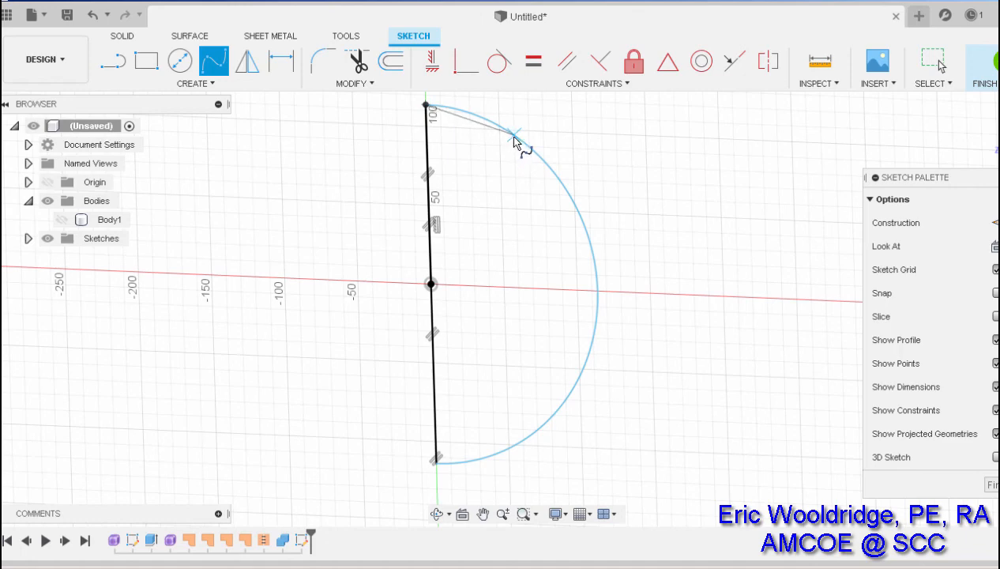
pyautogui.click(514, 136)
pyautogui.click(569, 192)
pyautogui.click(597, 304)
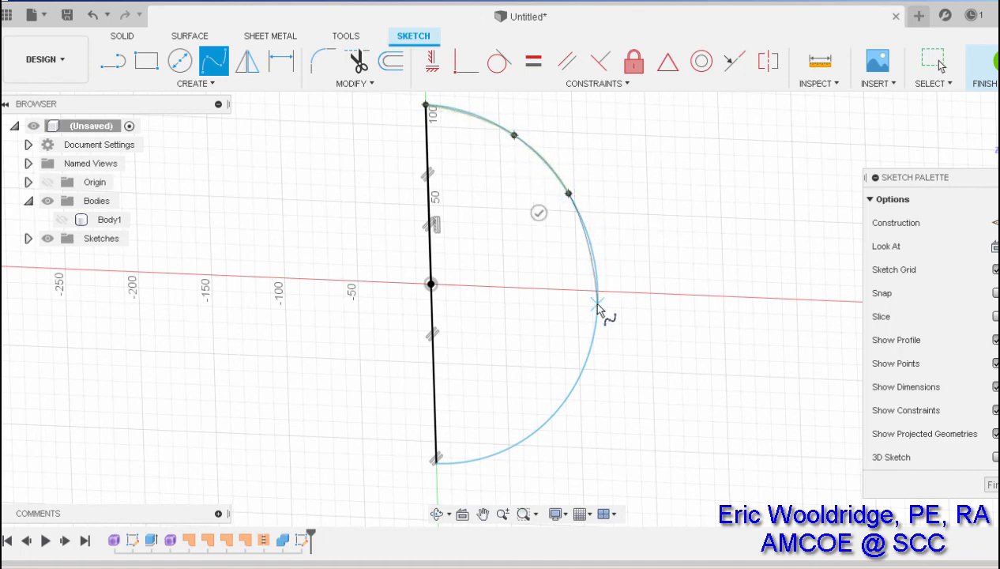
pyautogui.click(576, 383)
pyautogui.click(511, 448)
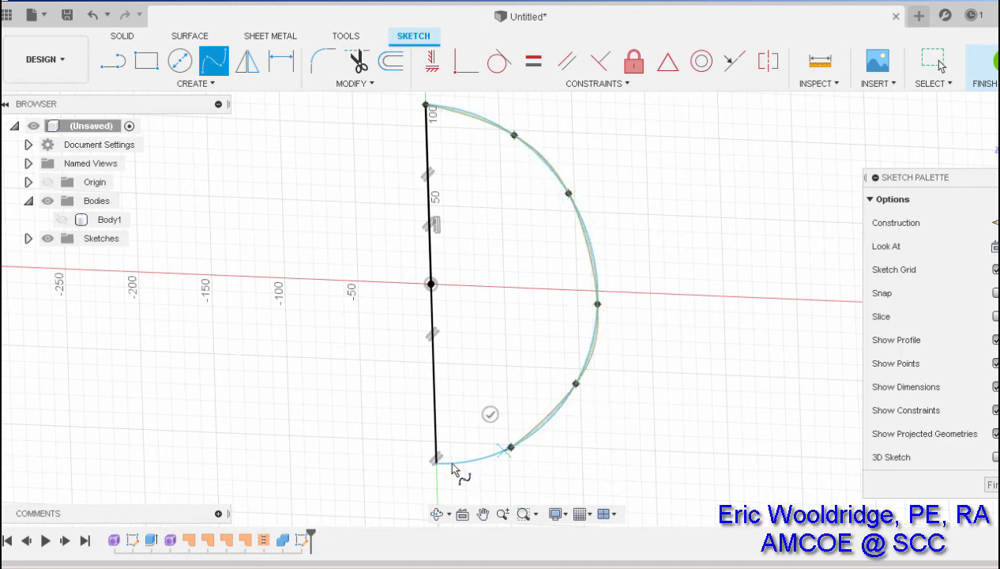
pyautogui.click(436, 463)
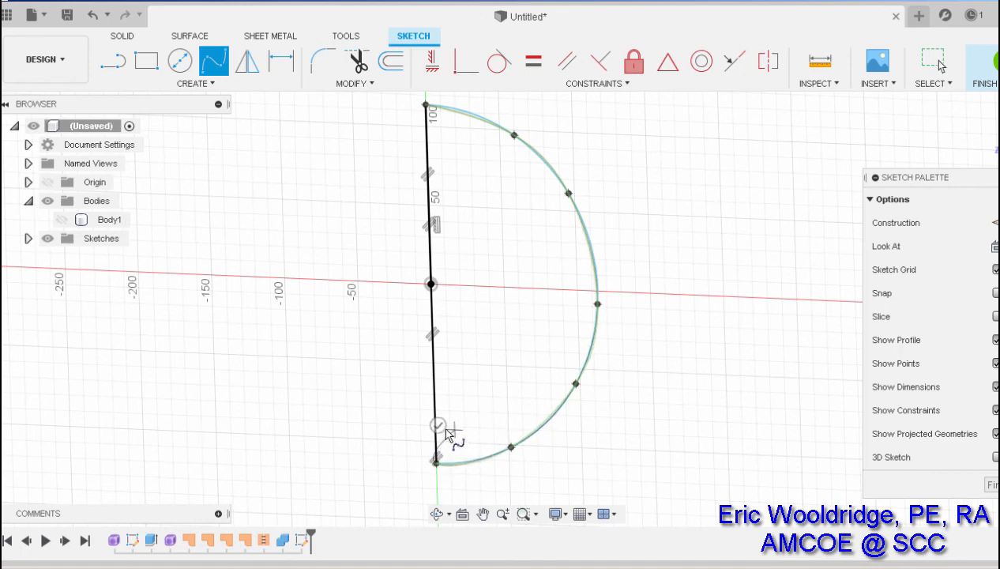
pyautogui.click(439, 425)
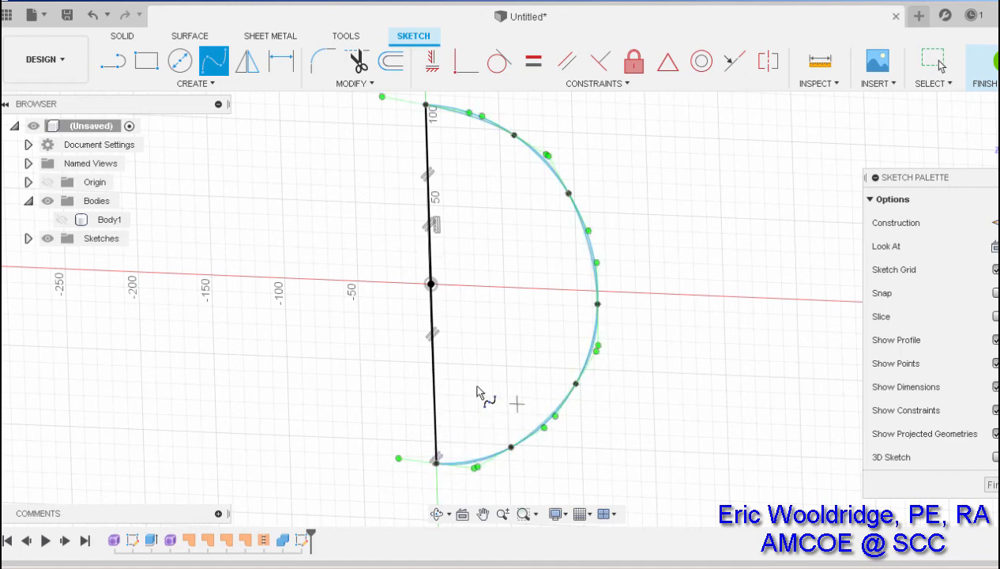
# Step: Close the spline with a straight line between its upper and lower ends and finish the sketch
pyautogui.click(113, 61)
pyautogui.click(427, 106)
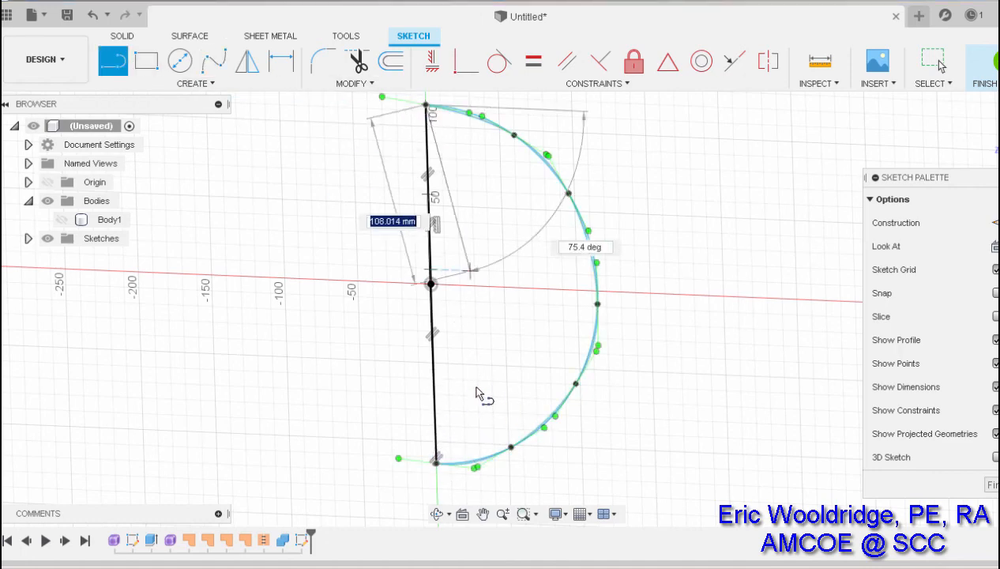
pyautogui.click(436, 463)
pyautogui.press('Escape')
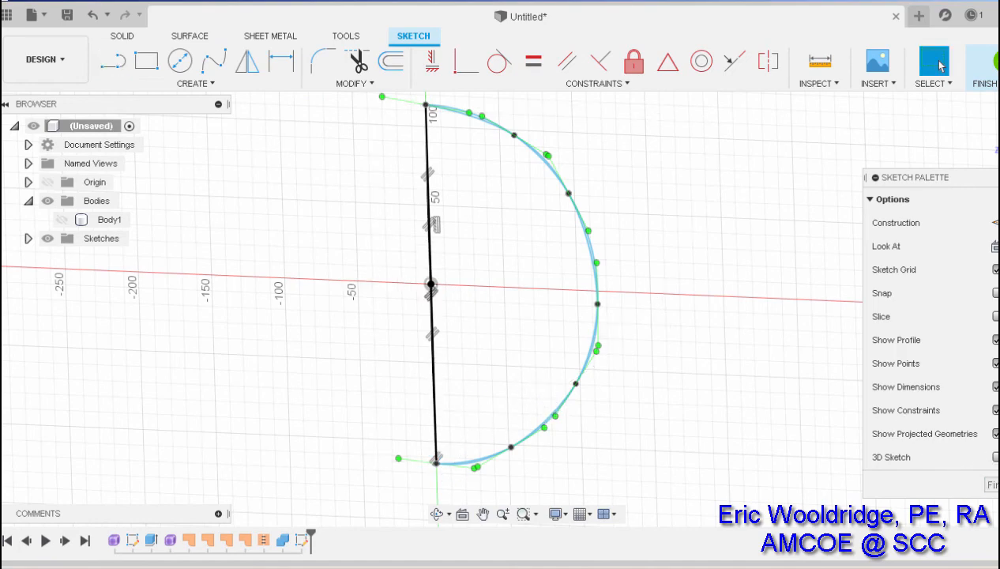
pyautogui.click(989, 484)
# Step: Show the pumpkin body again and hollow it by revolving the half-circle profile 360 degrees about its vertical line as a cut
pyautogui.click(181, 61)
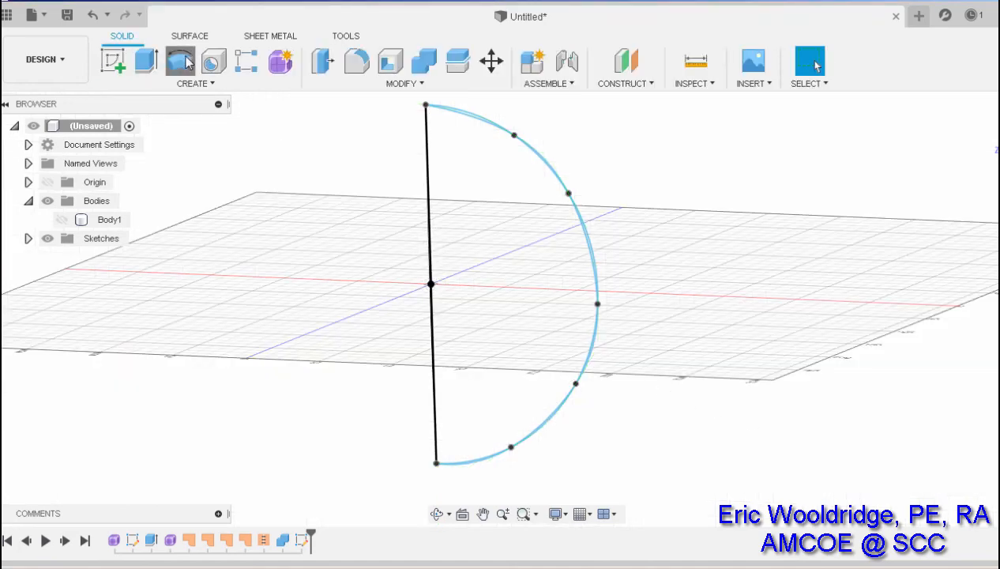
pyautogui.click(525, 205)
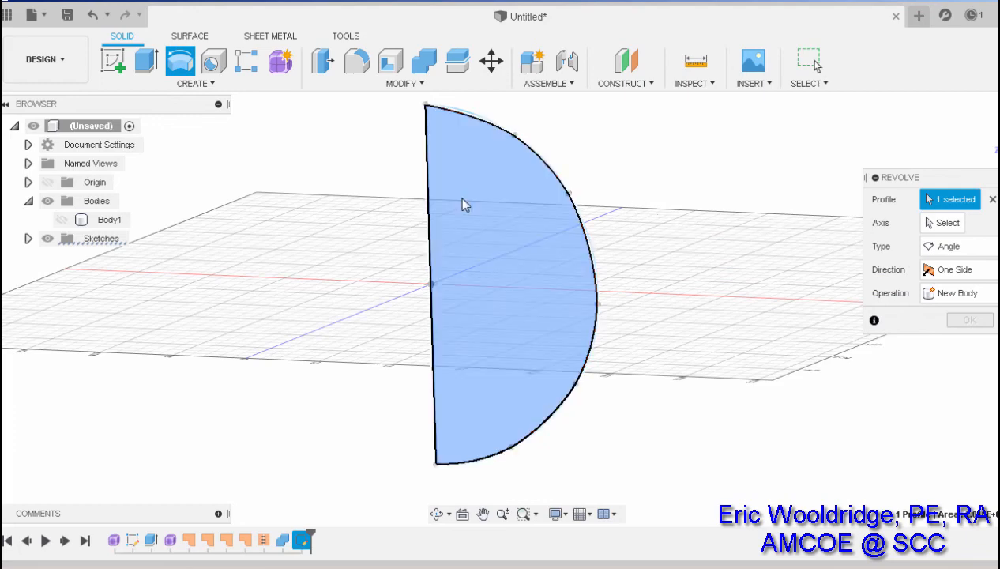
pyautogui.click(62, 220)
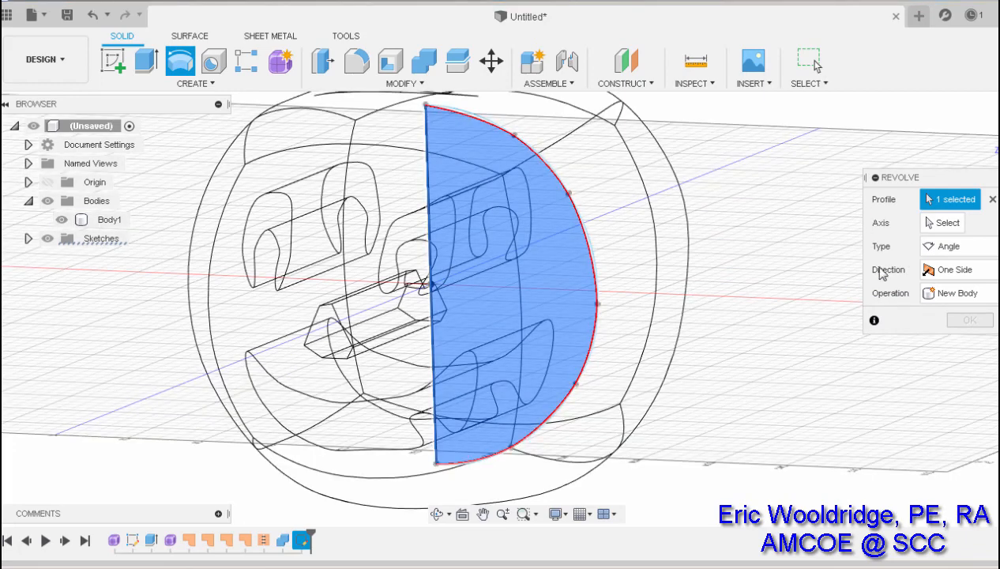
pyautogui.click(937, 224)
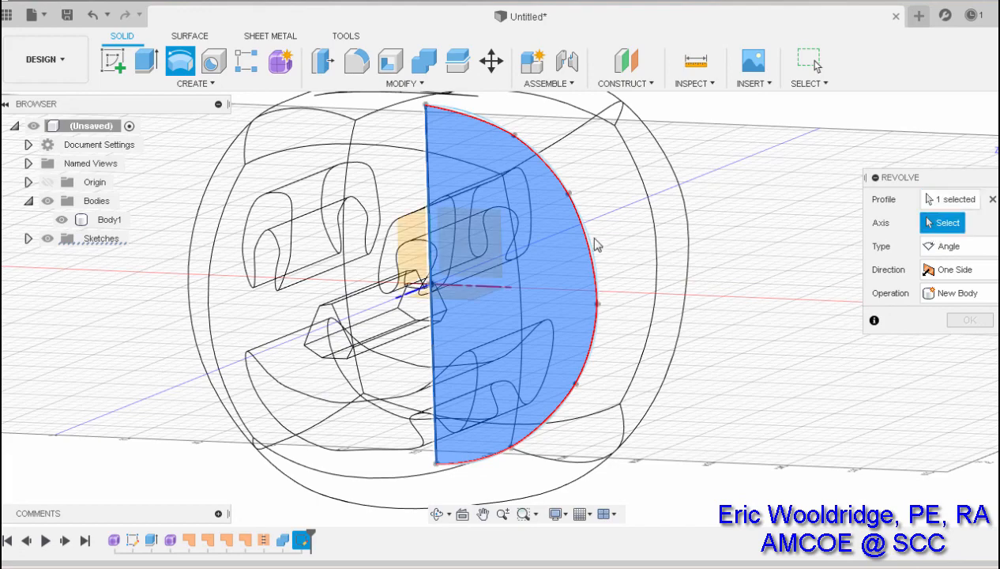
pyautogui.click(432, 210)
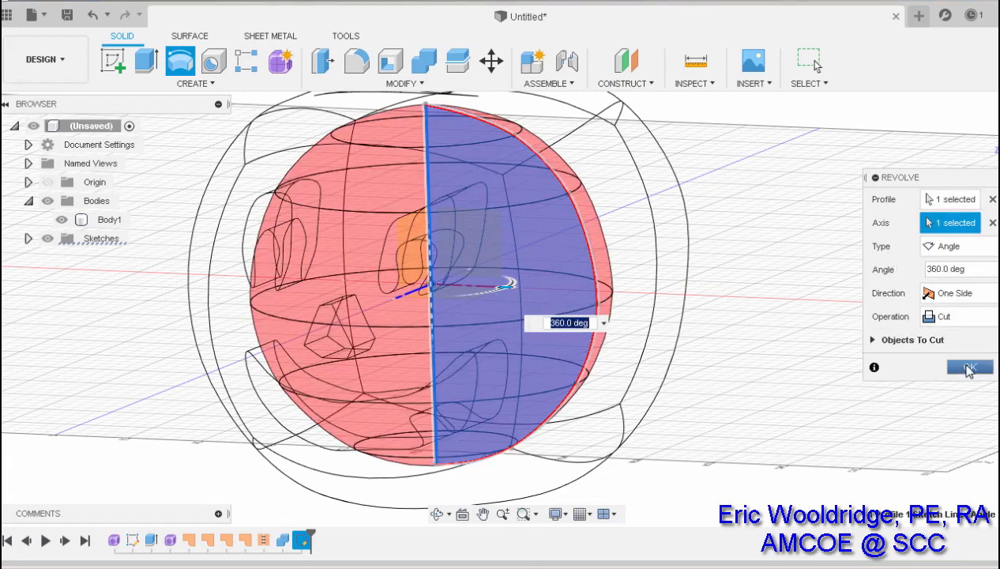
pyautogui.click(969, 368)
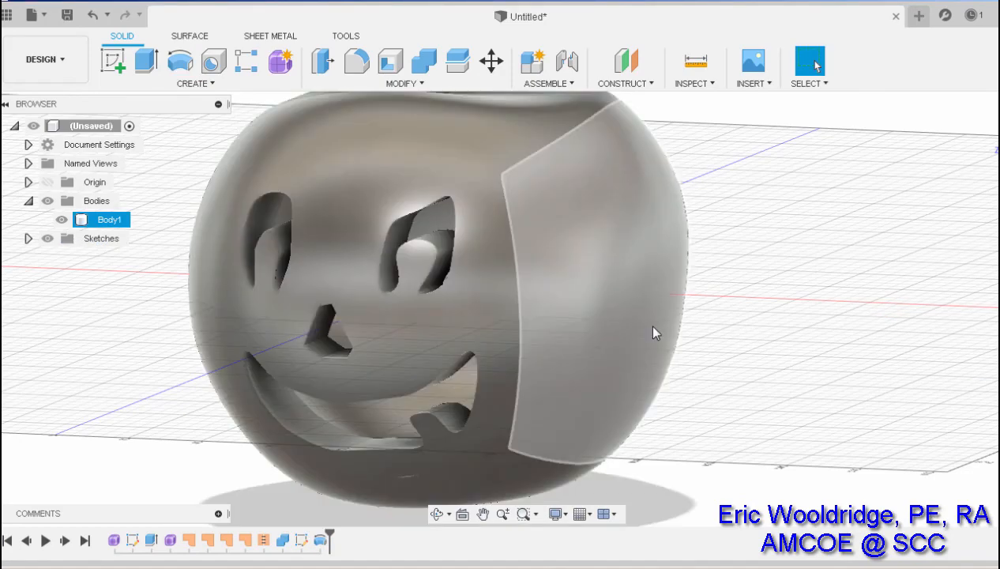
pyautogui.moveTo(655, 330)
pyautogui.keyDown('shift'); pyautogui.mouseDown(button='middle')
pyautogui.moveTo(252, 340)
pyautogui.moveTo(262, 306)
pyautogui.moveTo(329, 340)
pyautogui.moveTo(345, 304)
pyautogui.moveTo(313, 324)
pyautogui.moveTo(276, 328)
pyautogui.moveTo(284, 339)
pyautogui.moveTo(314, 324)
pyautogui.moveTo(485, 372)
pyautogui.moveTo(520, 357)
pyautogui.moveTo(584, 364)
pyautogui.mouseUp(button='middle'); pyautogui.keyUp('shift')
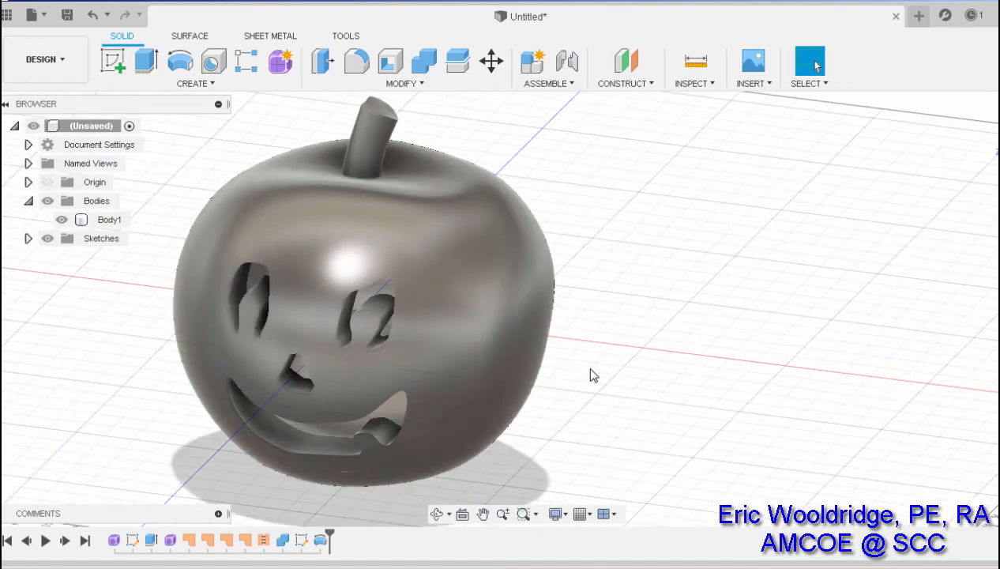
pyautogui.keyDown('shift'); pyautogui.moveTo(507, 340); pyautogui.dragTo(490, 329, button='middle'); pyautogui.keyUp('shift')
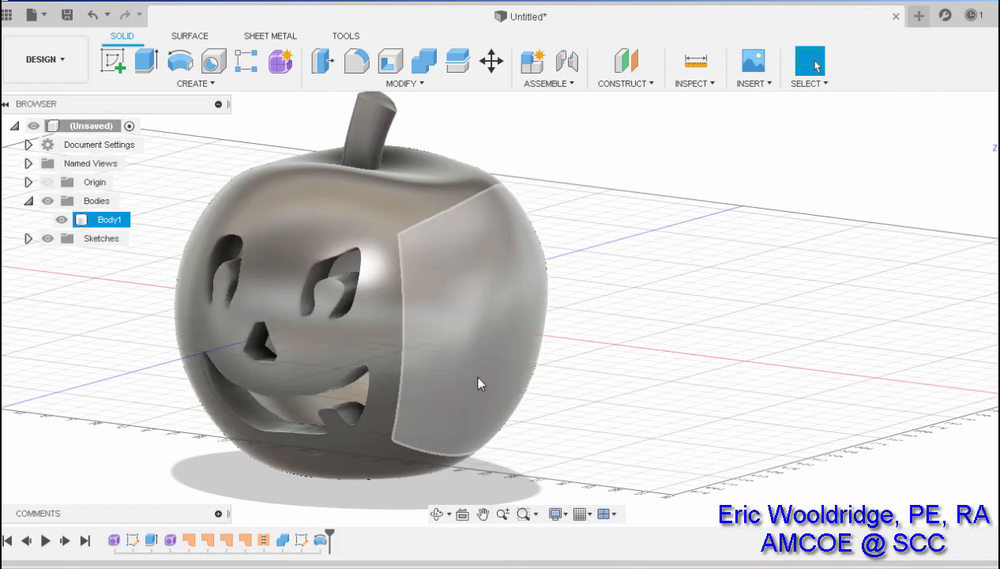
pyautogui.moveTo(478, 384); pyautogui.dragTo(745, 397, button='middle')
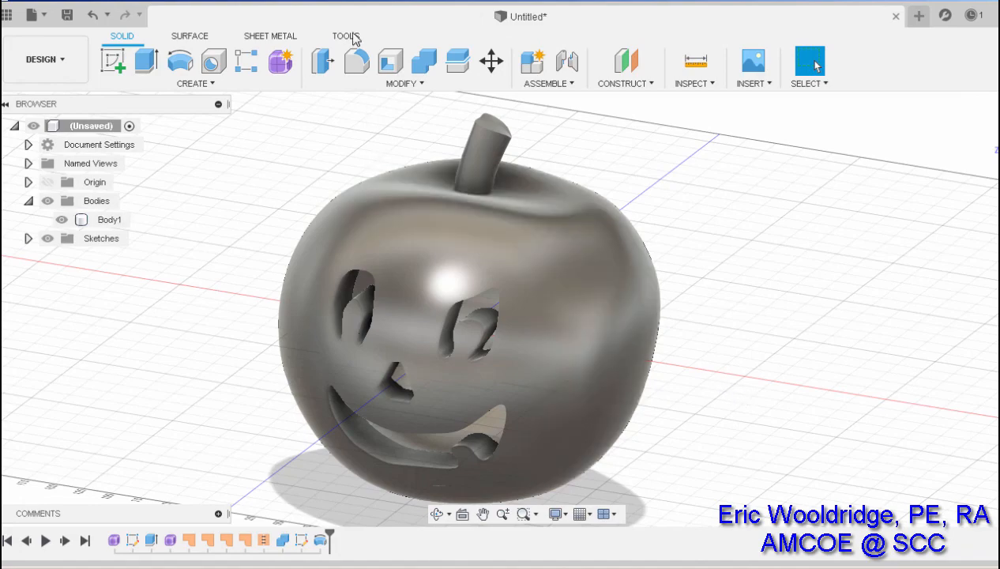
# Step: Fillet the outer edge of the pumpkin's left-hand eye opening with a 3 mm constant radius
pyautogui.click(357, 63)
pyautogui.scroll(2, 346, 284)
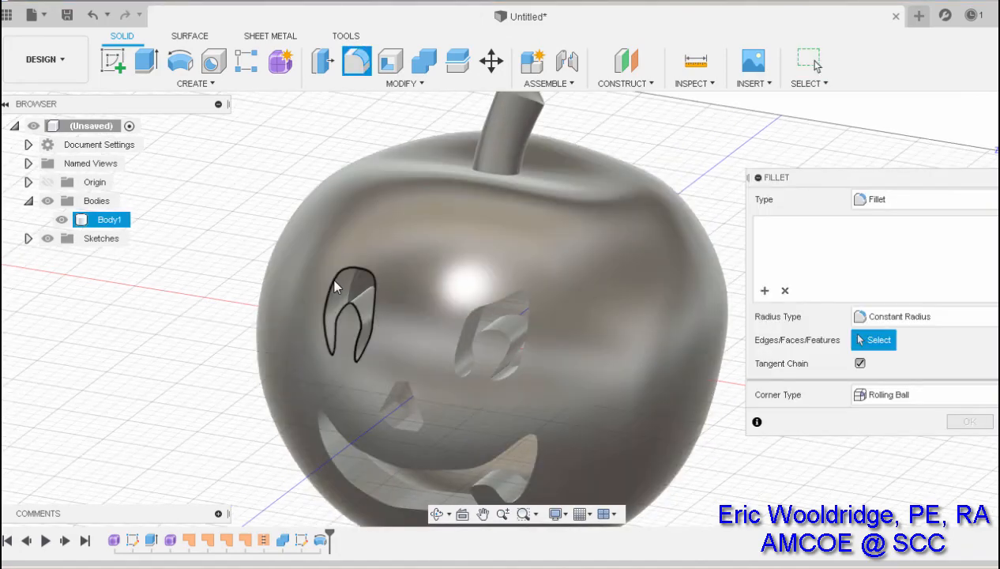
pyautogui.click(335, 287)
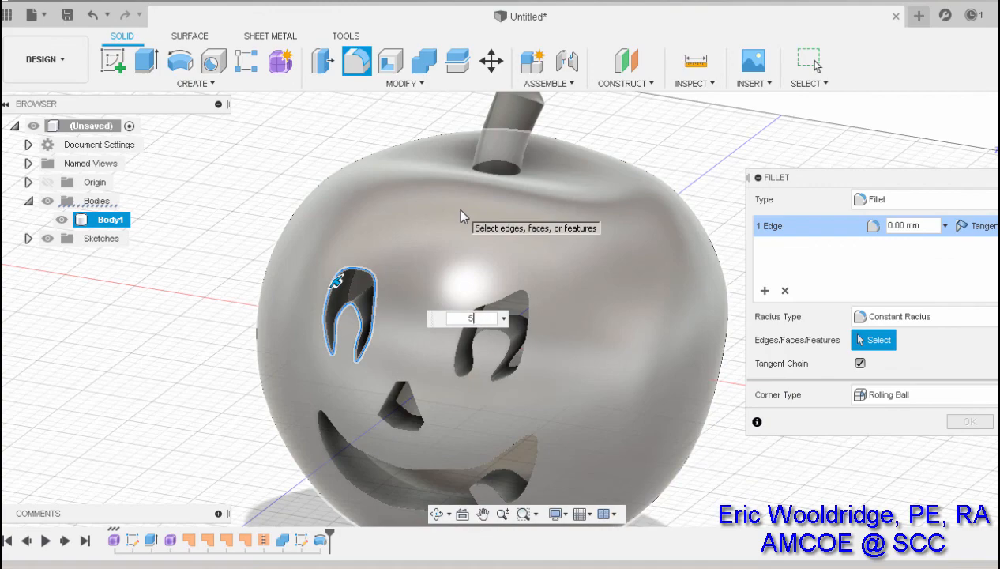
pyautogui.write('5')
pyautogui.press('Return')
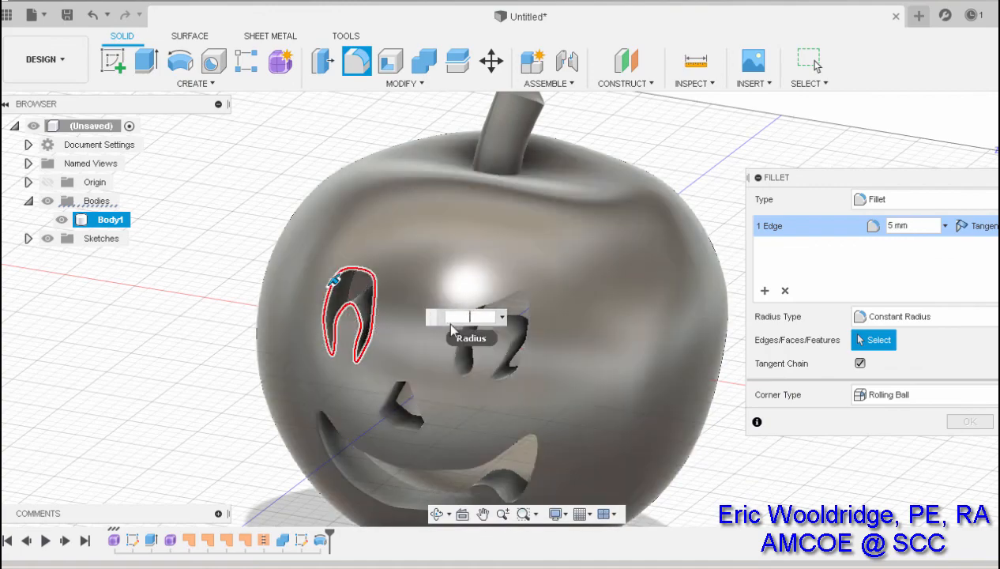
pyautogui.write('2')
pyautogui.press('Return')
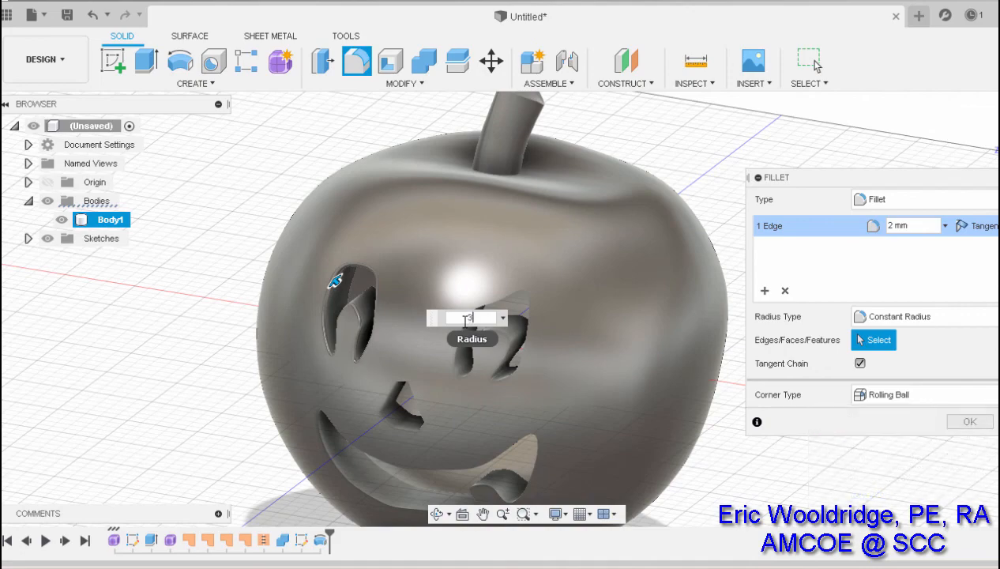
pyautogui.write('3')
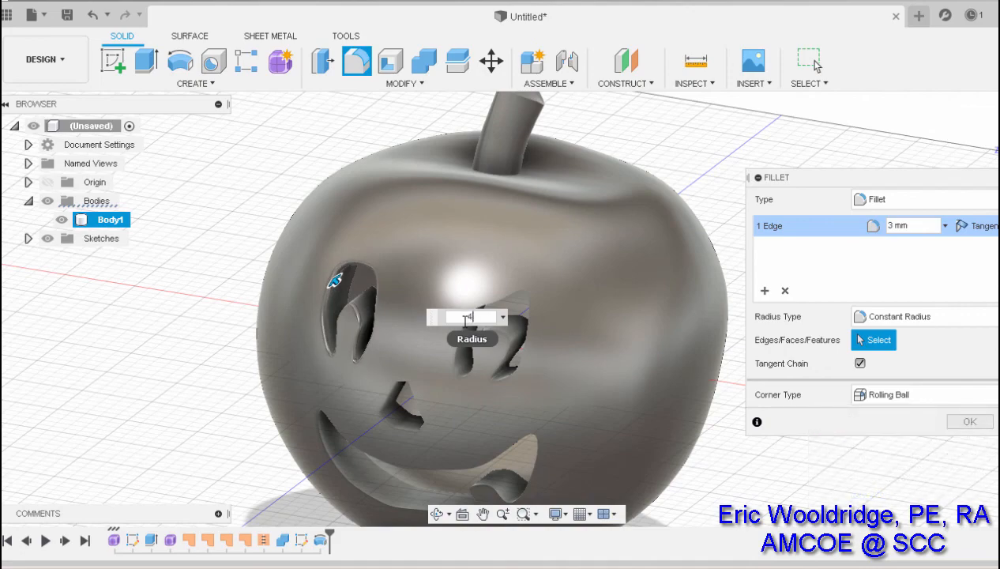
pyautogui.write('4')
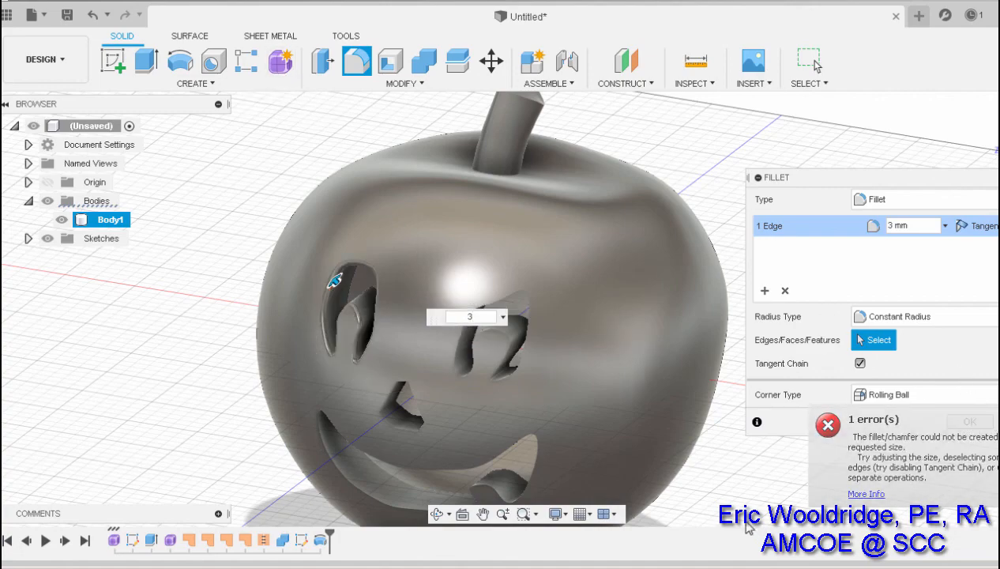
pyautogui.click(969, 424)
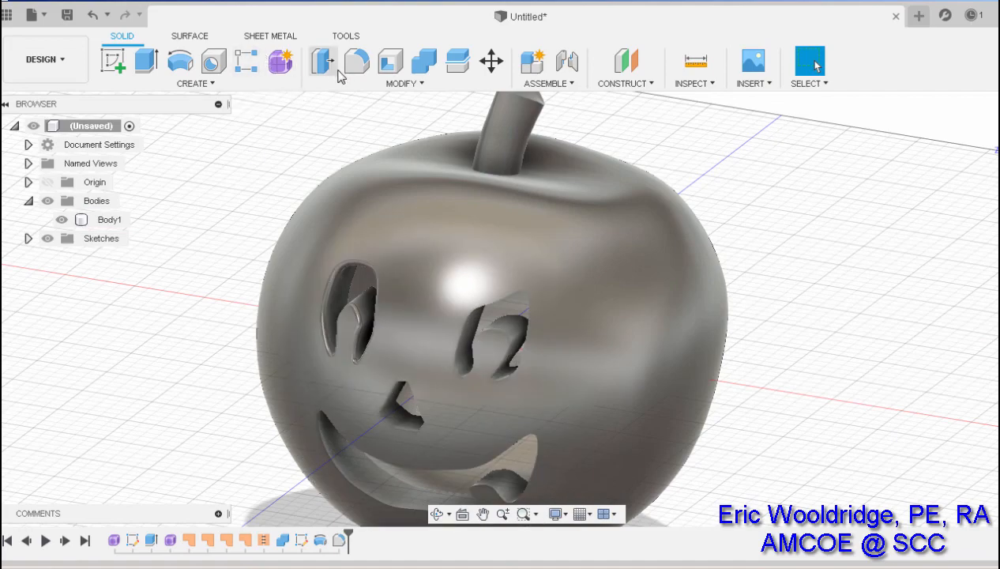
# Step: Try to fillet the outer edge of the mouth opening with radii of 5, 4, 3 and 2 mm
pyautogui.click(370, 69)
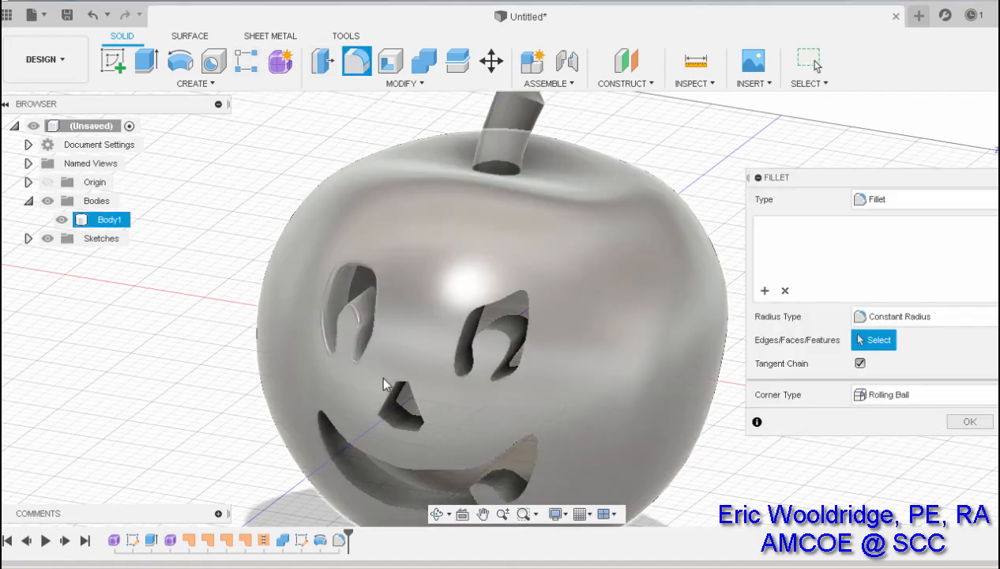
pyautogui.keyDown('shift'); pyautogui.moveTo(463, 375); pyautogui.dragTo(462, 413, button='middle'); pyautogui.keyUp('shift')
pyautogui.click(531, 388)
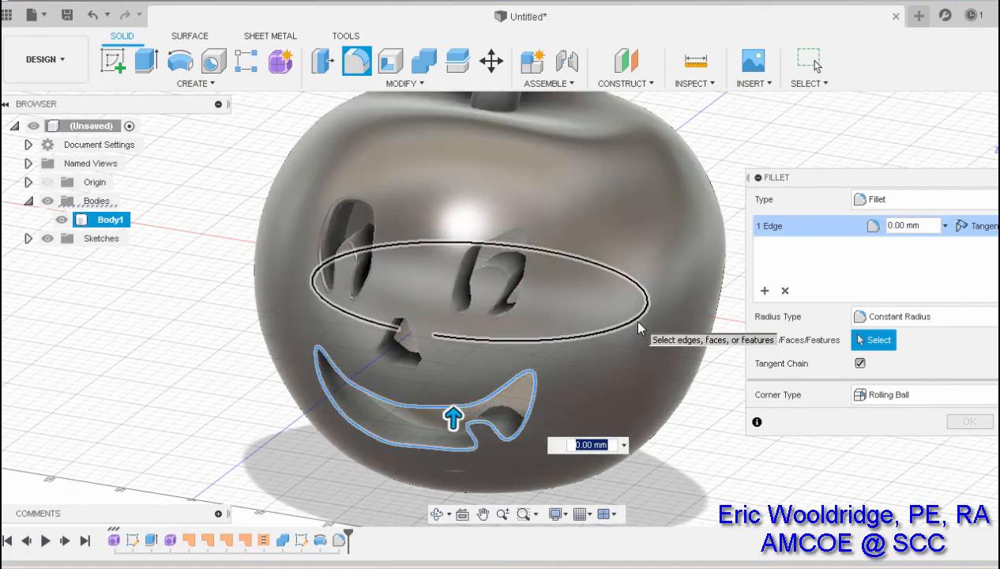
pyautogui.write('5')
pyautogui.press('BackSpace')
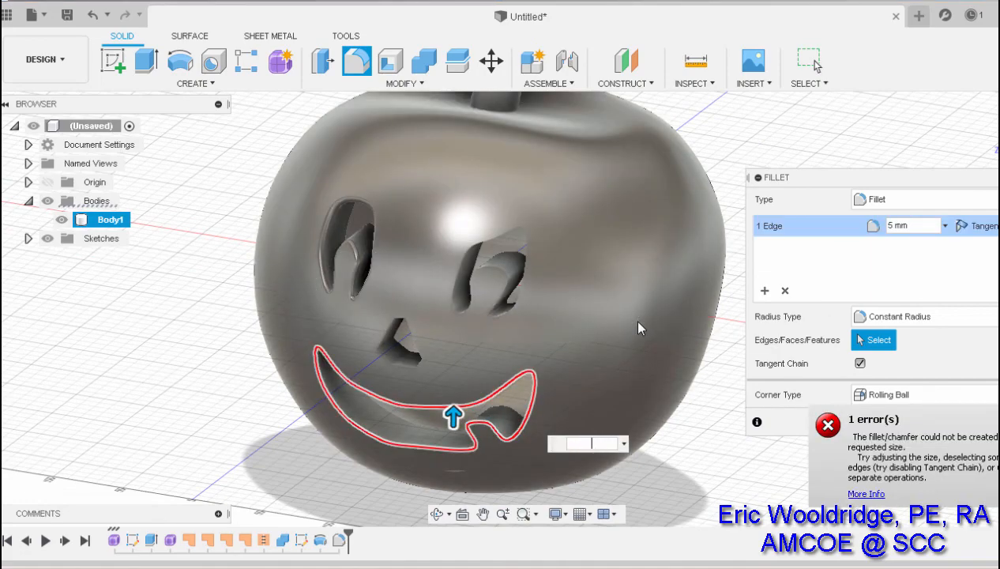
pyautogui.write('4')
pyautogui.press('BackSpace')
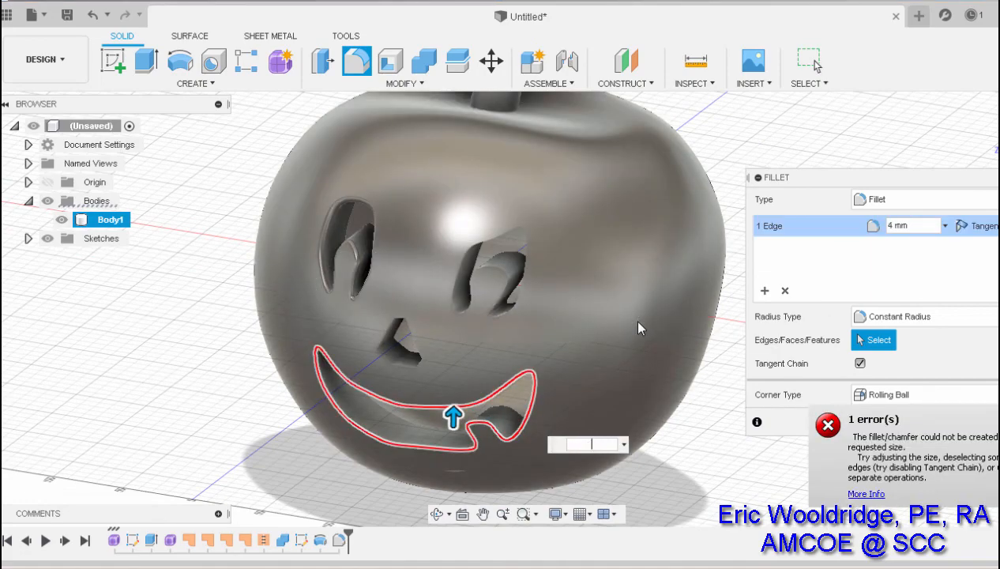
pyautogui.write('3')
pyautogui.press('BackSpace')
pyautogui.write('2')
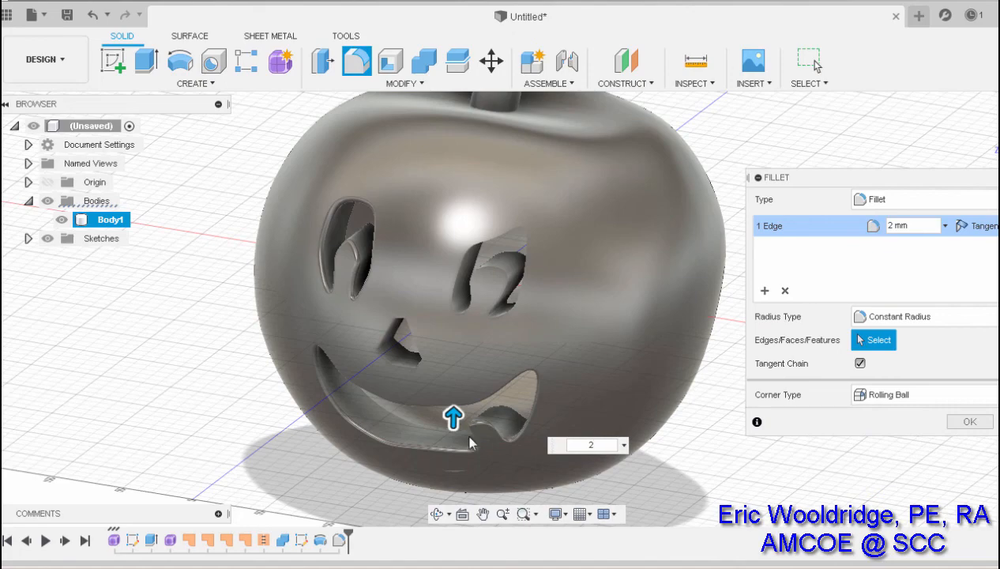
pyautogui.click(970, 421)
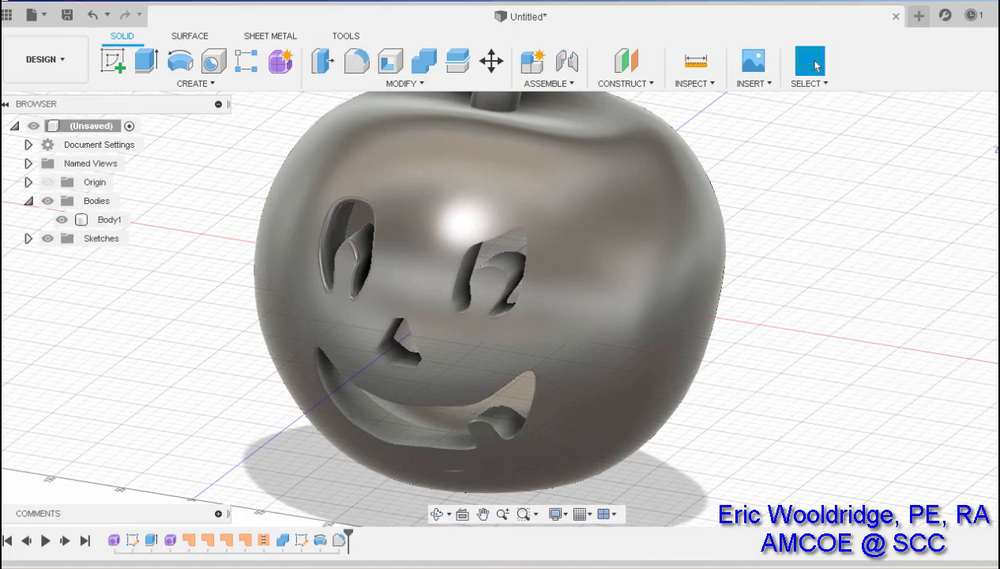
# Step: Delete the fillet feature on the left-hand eye opening from the design history
pyautogui.rightClick(342, 541)
pyautogui.click(431, 438)
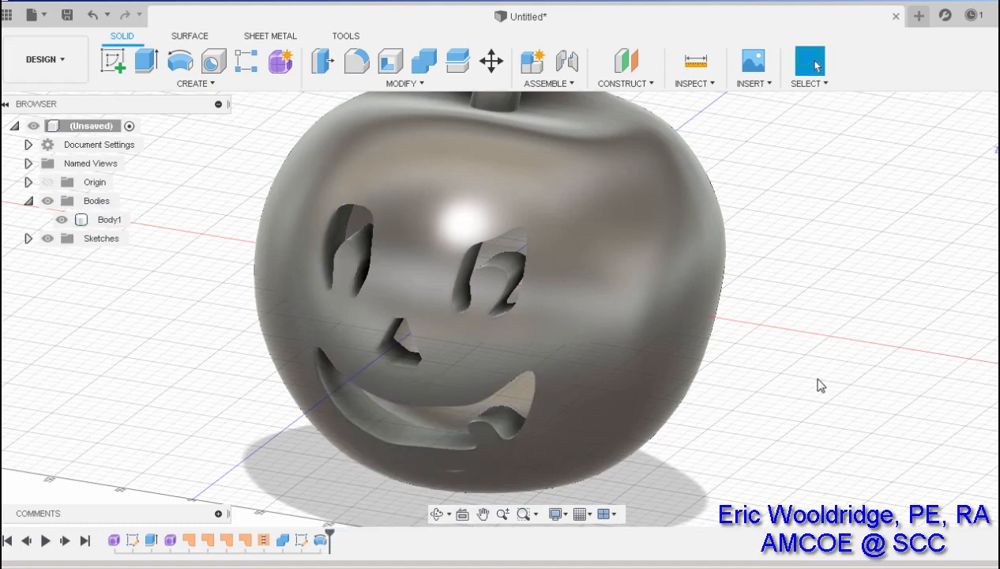
pyautogui.scroll(-1, 797, 415)
pyautogui.keyDown('shift'); pyautogui.moveTo(794, 414); pyautogui.dragTo(710, 361, button='middle'); pyautogui.keyUp('shift')
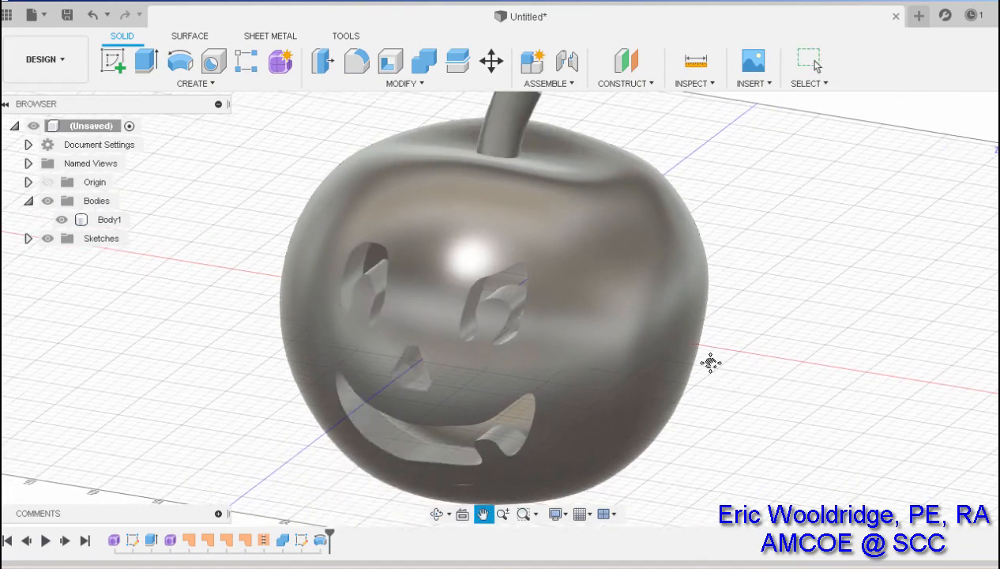
pyautogui.scroll(-2, 695, 369)
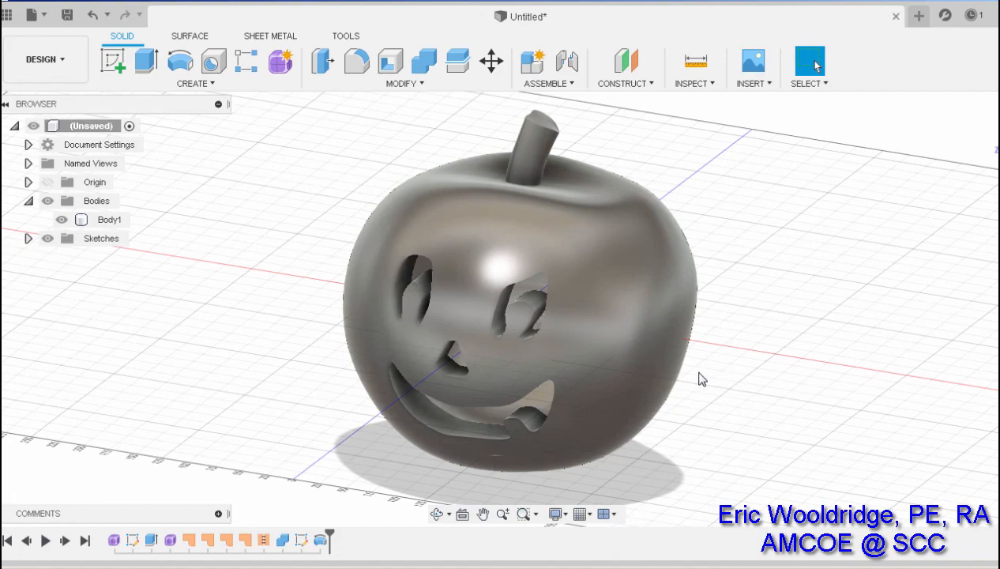
pyautogui.keyDown('shift'); pyautogui.moveTo(698, 380); pyautogui.dragTo(670, 353, button='middle'); pyautogui.keyUp('shift')
pyautogui.click(674, 364)
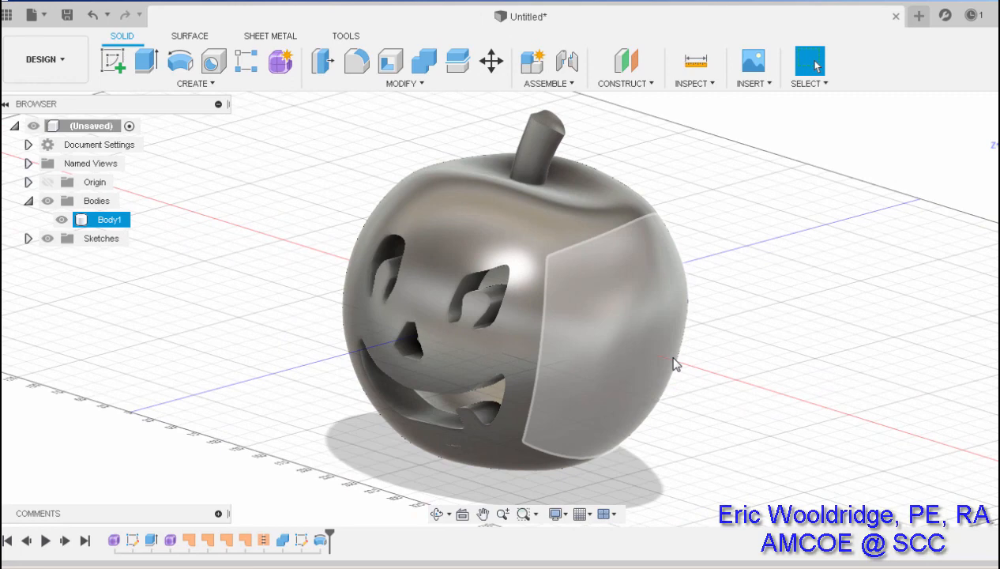
pyautogui.moveTo(757, 341)
pyautogui.keyDown('shift'); pyautogui.mouseDown(button='middle')
pyautogui.moveTo(739, 346)
pyautogui.moveTo(746, 313)
pyautogui.moveTo(755, 350)
pyautogui.mouseUp(button='middle'); pyautogui.keyUp('shift')
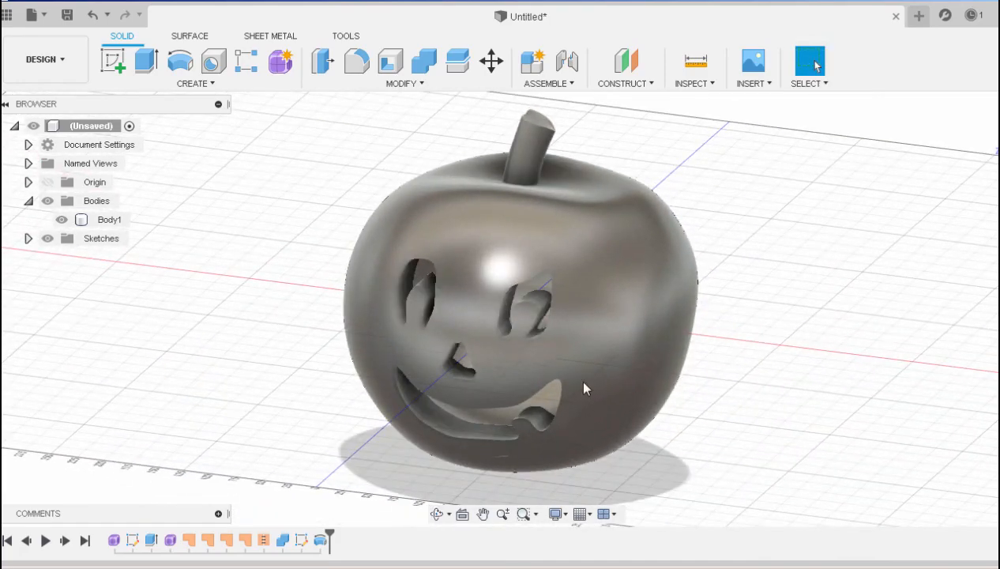